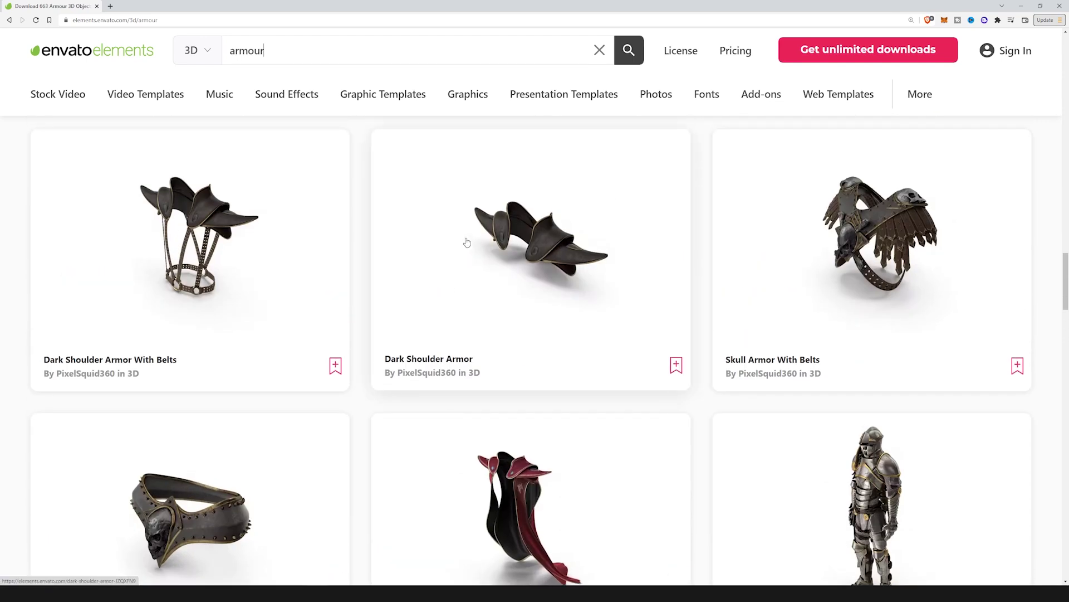
Open the Medieval Armor item page and spin its 360° viewer to see the armour from above.
scroll(468, 268, down, 1)
click(469, 273)
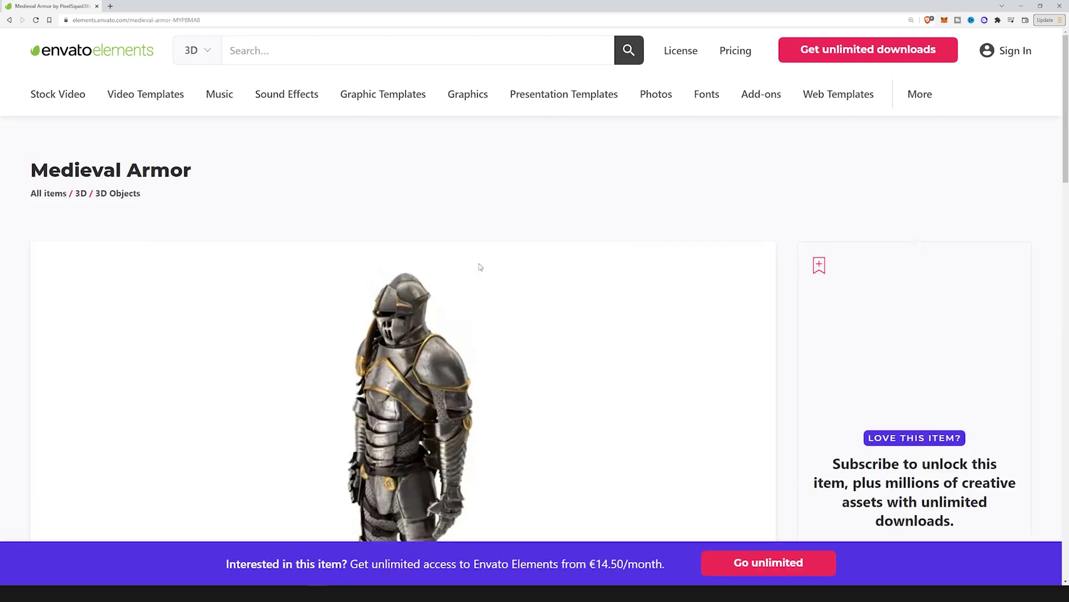
scroll(479, 267, down, 5)
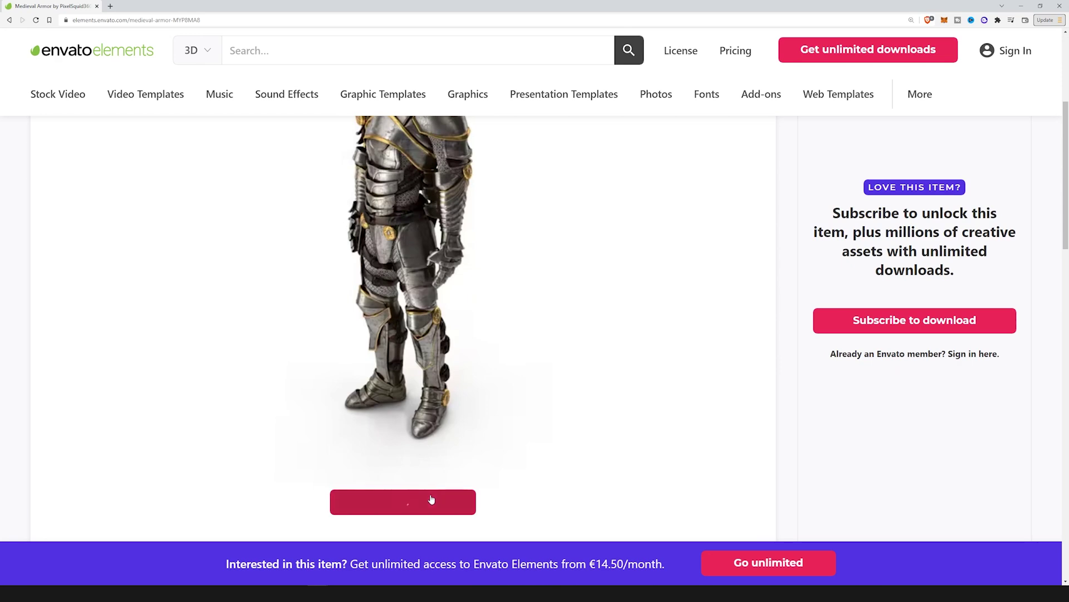
scroll(493, 366, up, 2)
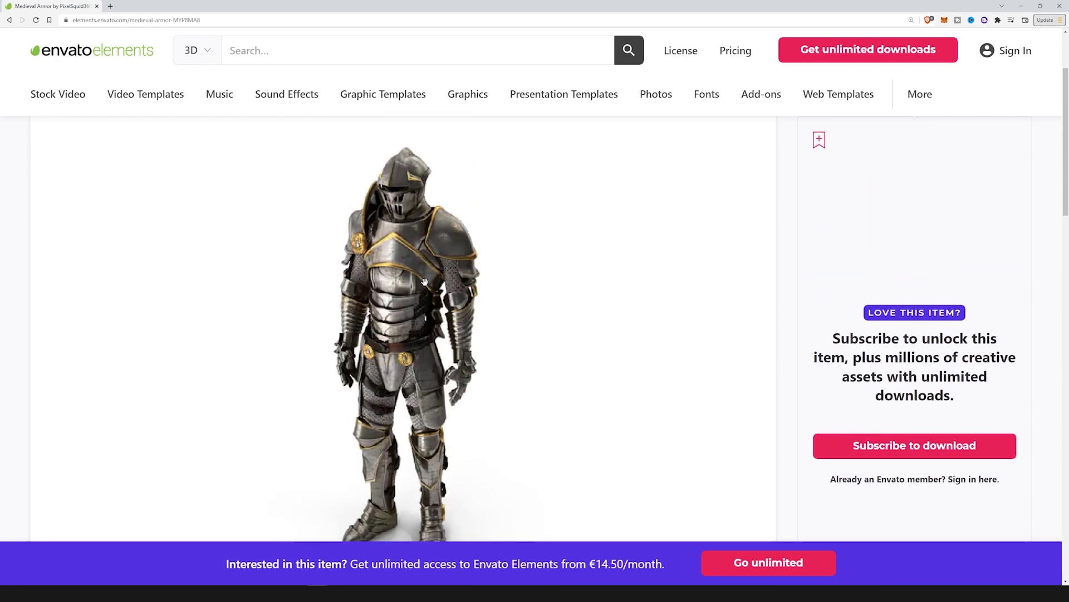
drag(431, 271, 471, 290)
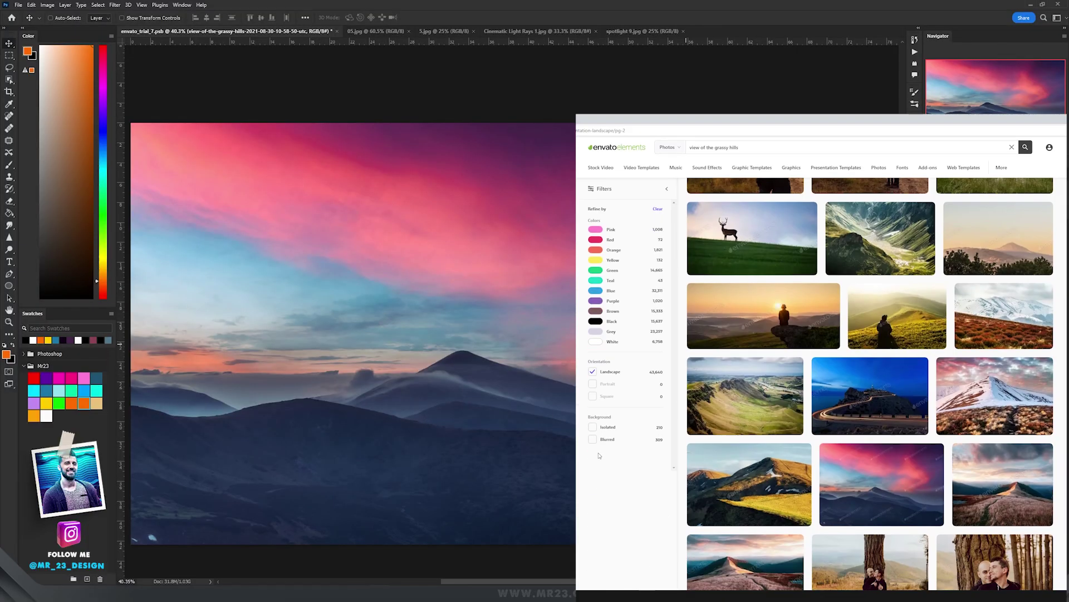
Start an extra Gaussian Blur on the sky photo, then cancel it.
click(115, 5)
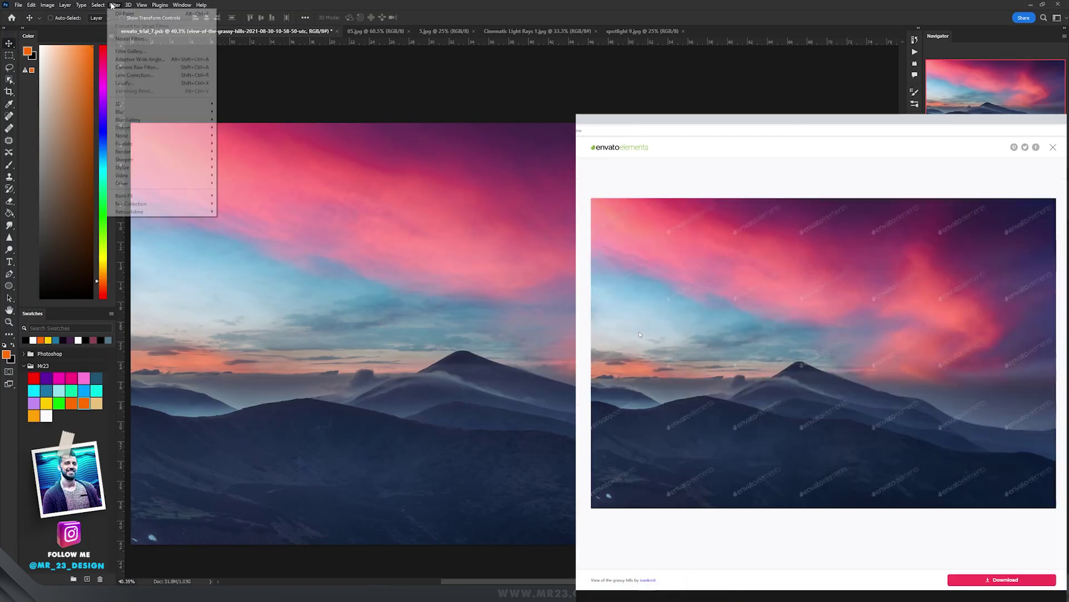
mouse_move(201, 112)
click(247, 144)
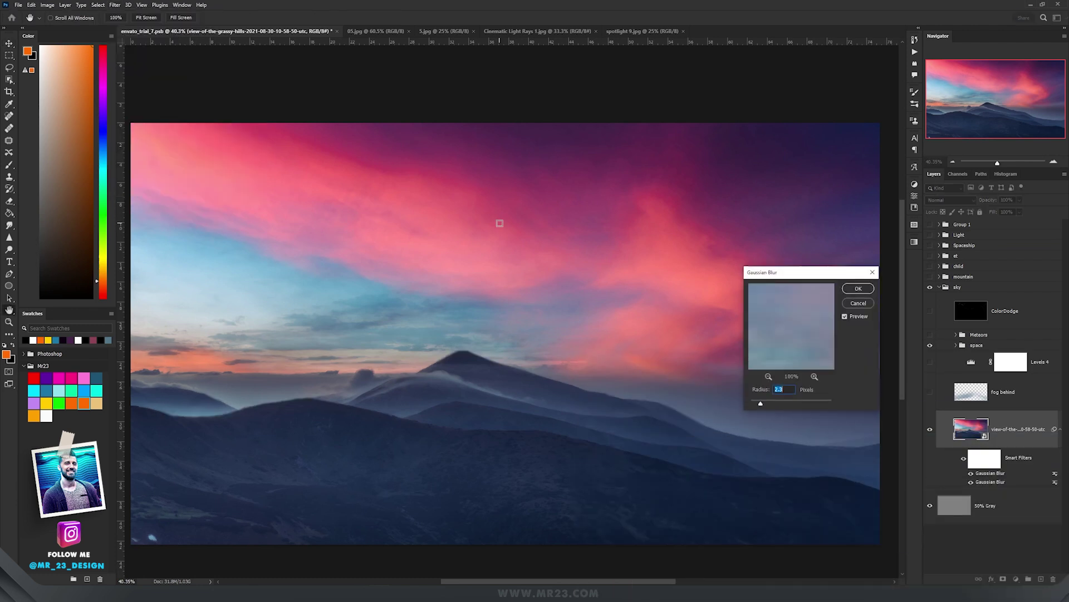
click(858, 303)
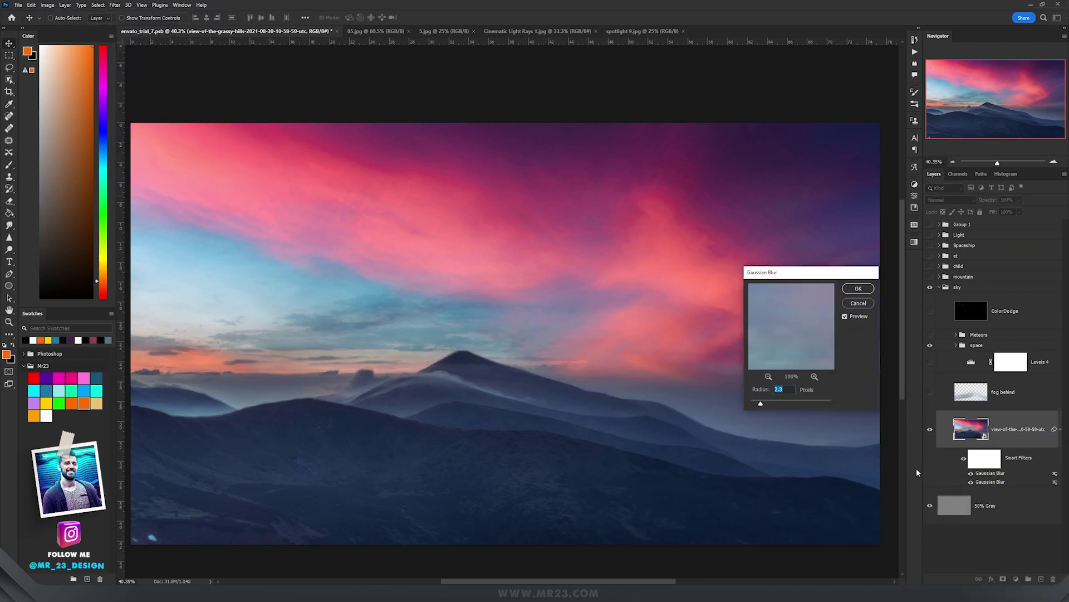
Turn on Levels 4 to darken the sky, open its settings, then switch to 05.jpg.
click(929, 362)
click(971, 364)
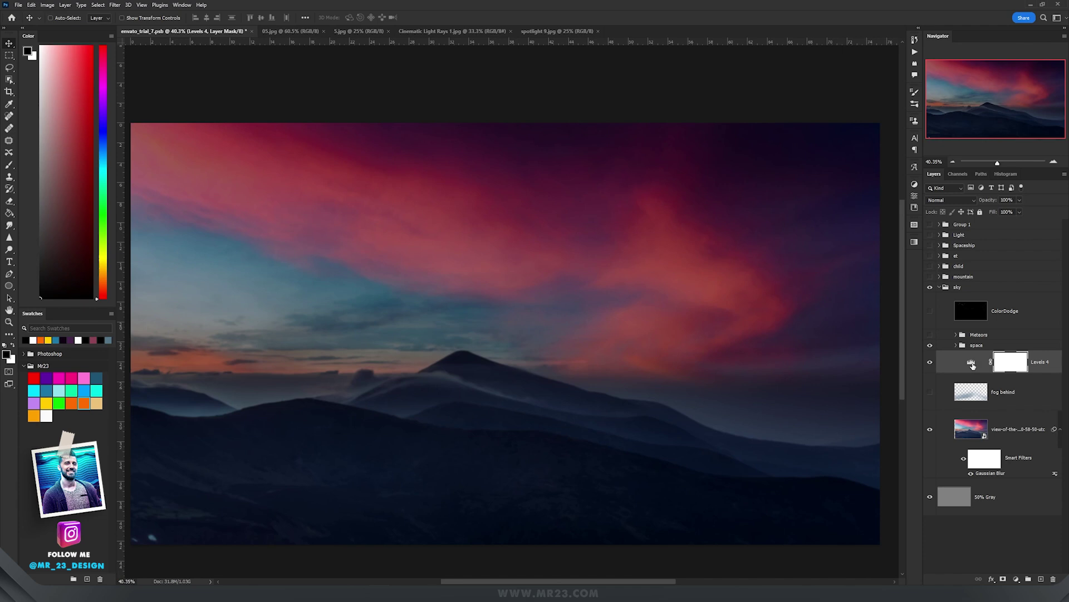
double_click(972, 364)
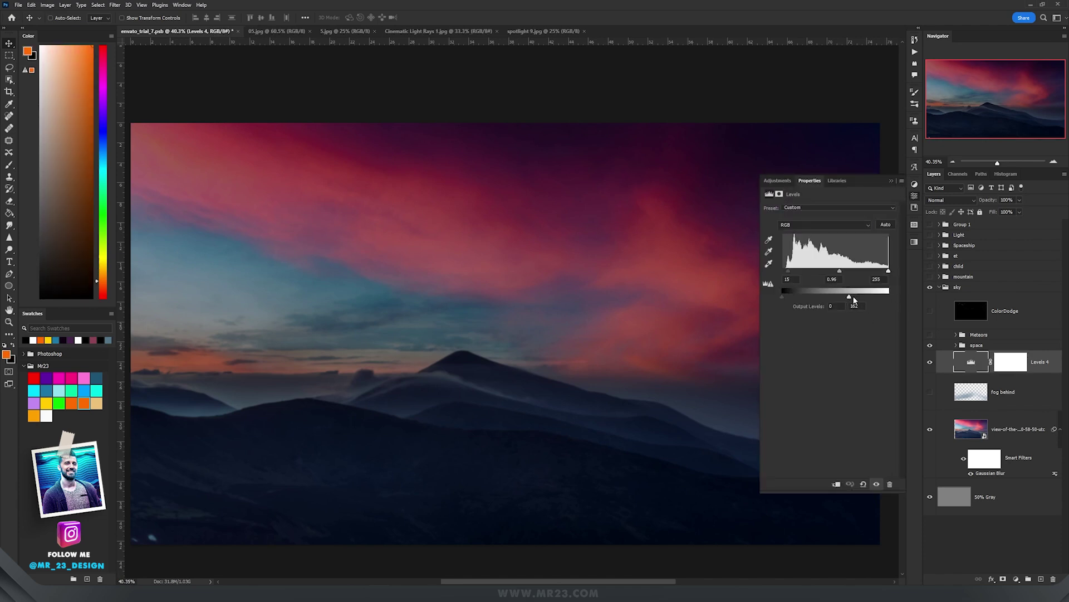
key(ctrl+Tab)
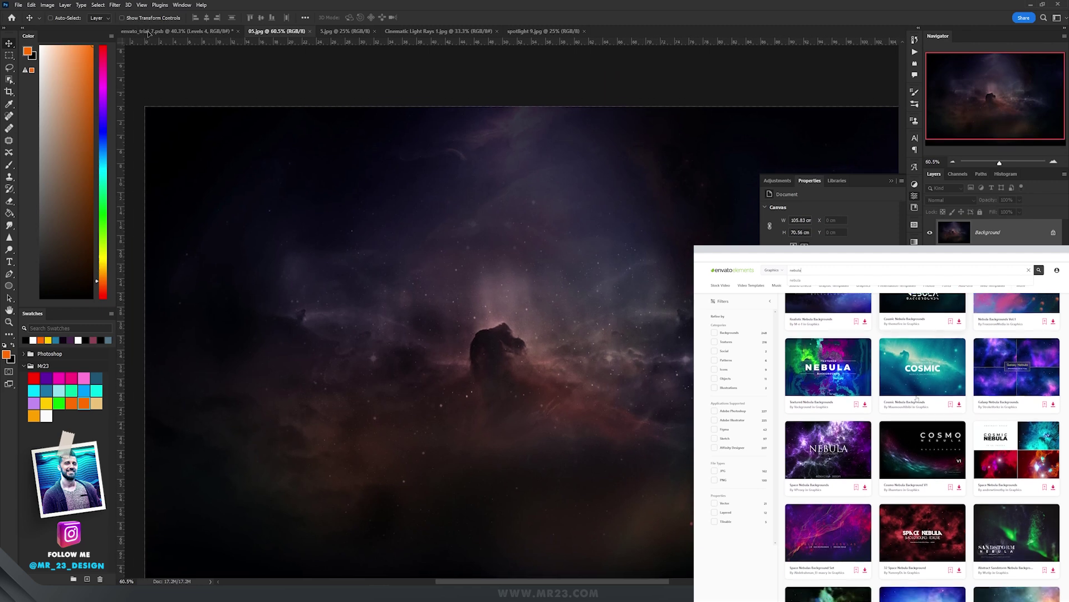
Paste the nebula into the main composite, shift it left and down, and set it to Screen.
key(ctrl+shift+Tab)
key(ctrl+v)
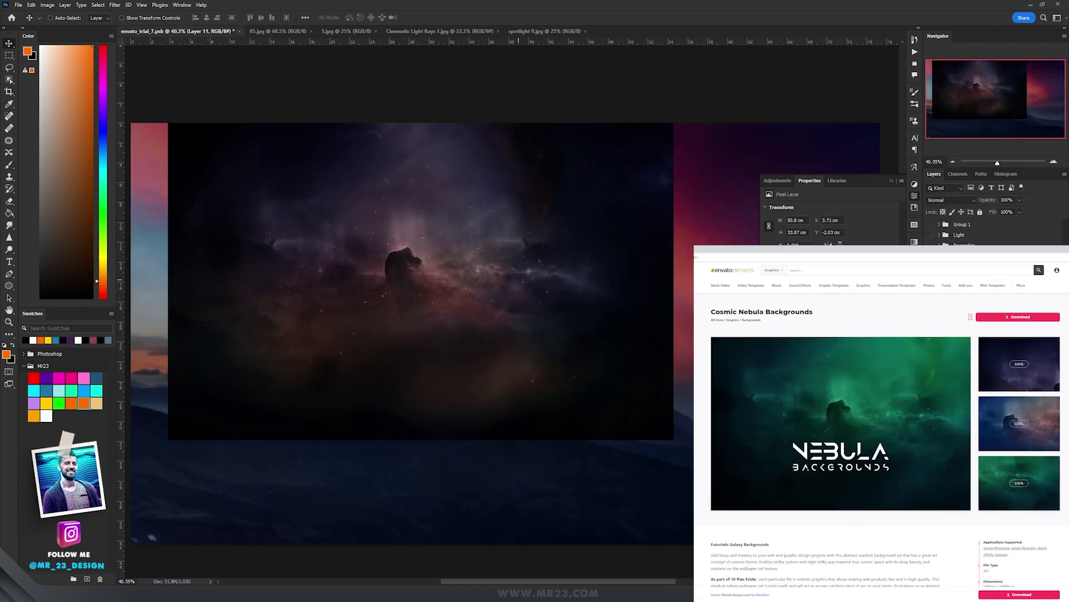
drag(466, 272, 445, 290)
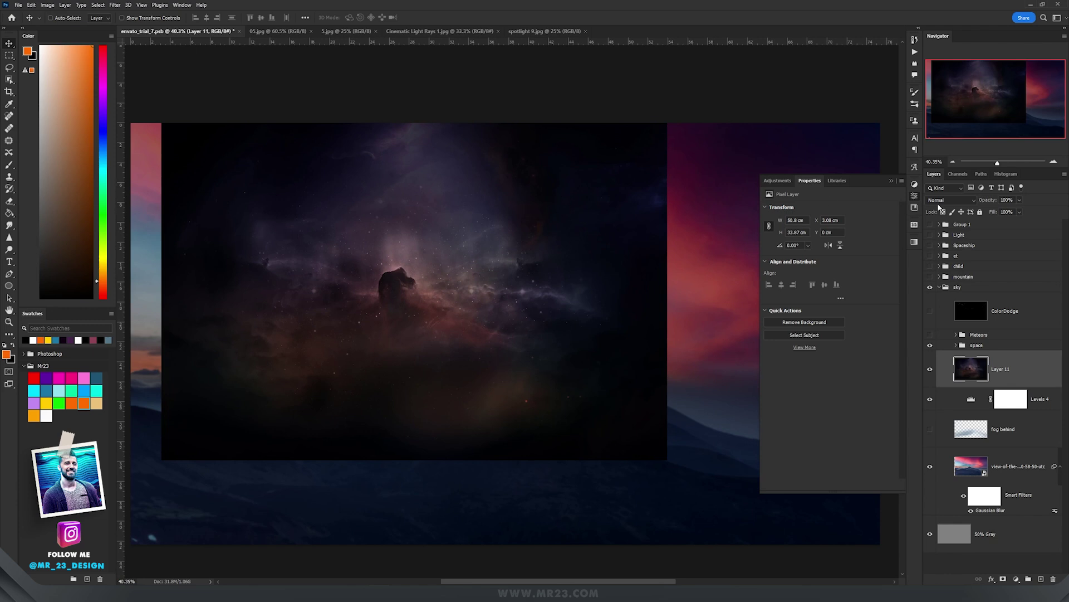
click(954, 200)
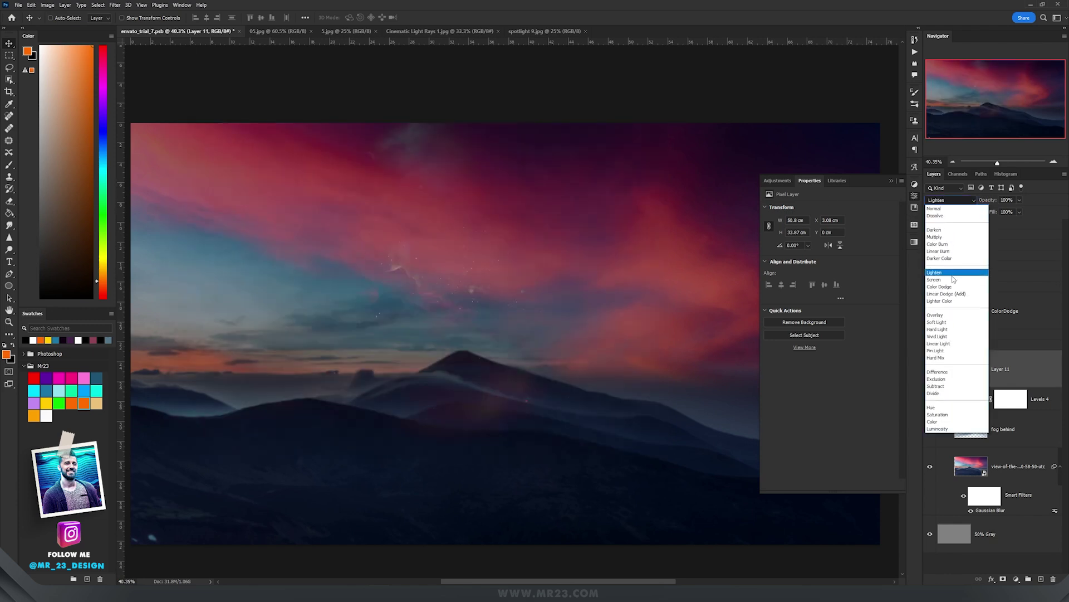
click(941, 279)
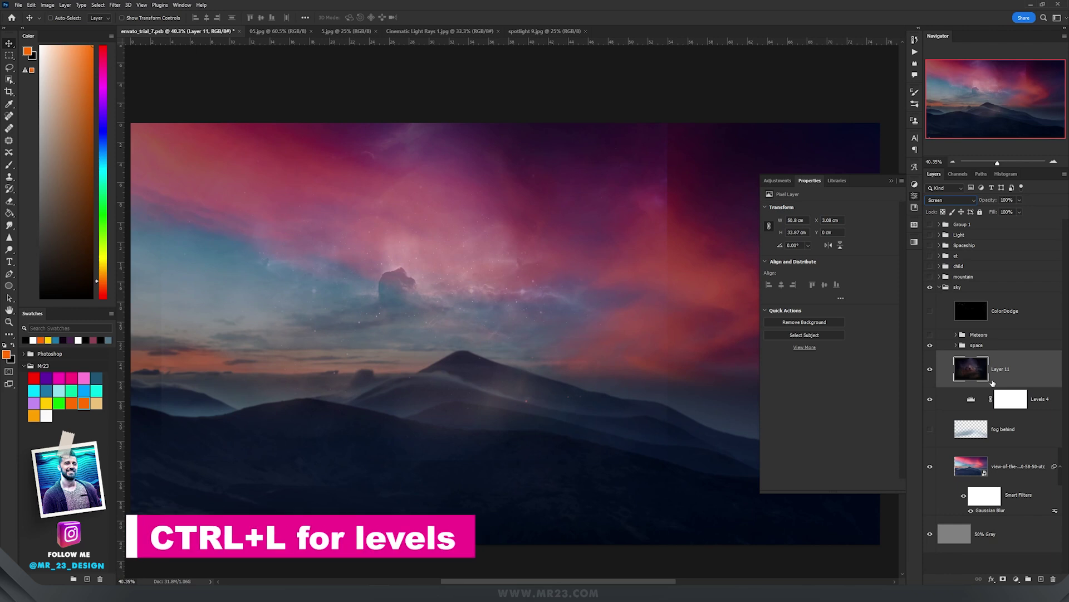
Darken the nebula's midtones with Levels.
key(ctrl+l)
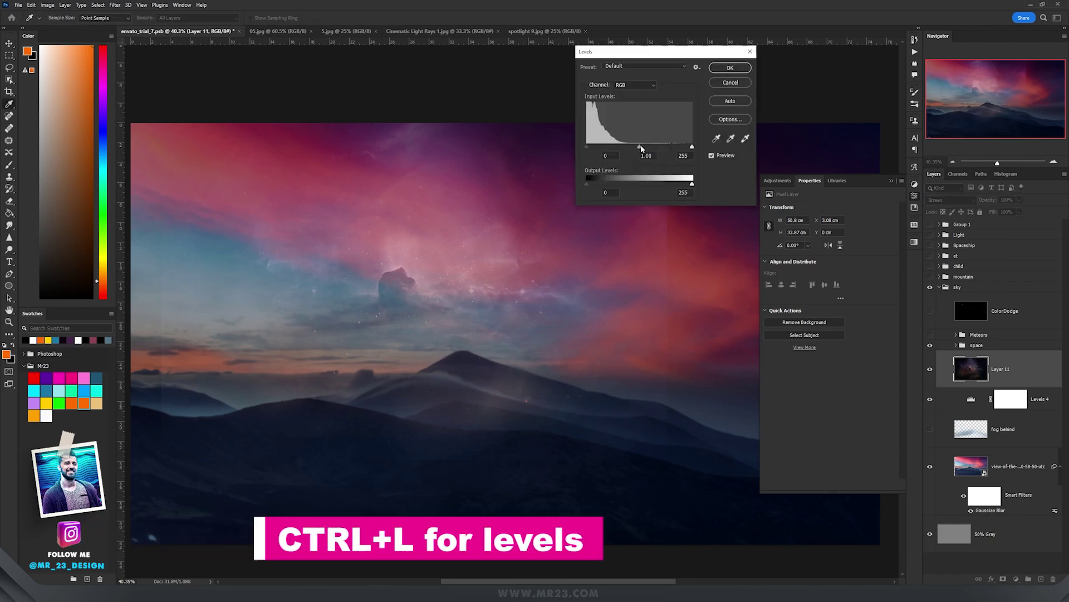
drag(640, 147, 656, 147)
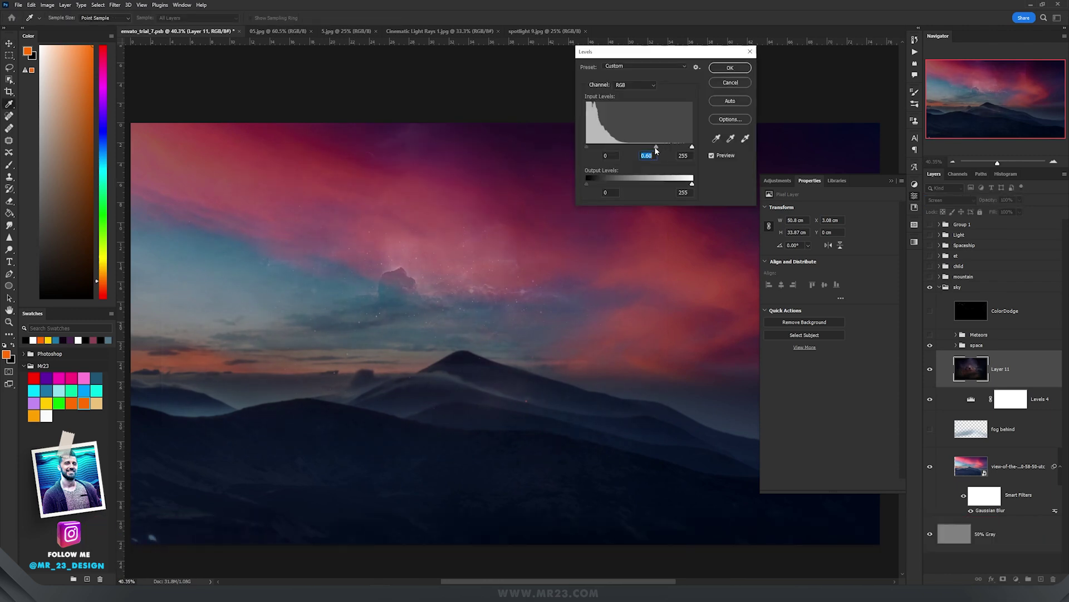
click(730, 68)
Move the nebula up-left, then duplicate it to the right and enlarge the copy to about 174%.
key(v)
drag(706, 332, 494, 234)
alt+drag(323, 238, 647, 245)
key(ctrl+t)
alt+drag(812, 65, 793, 155)
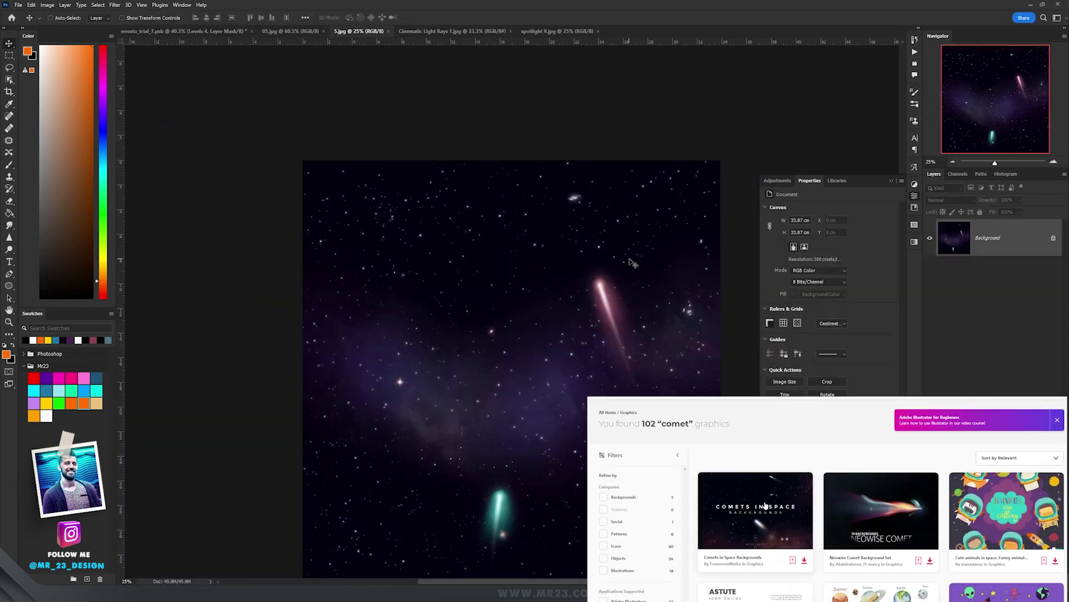
Bring the comet image into the composite in Screen mode, then reposition and rotate it.
drag(379, 122, 505, 401)
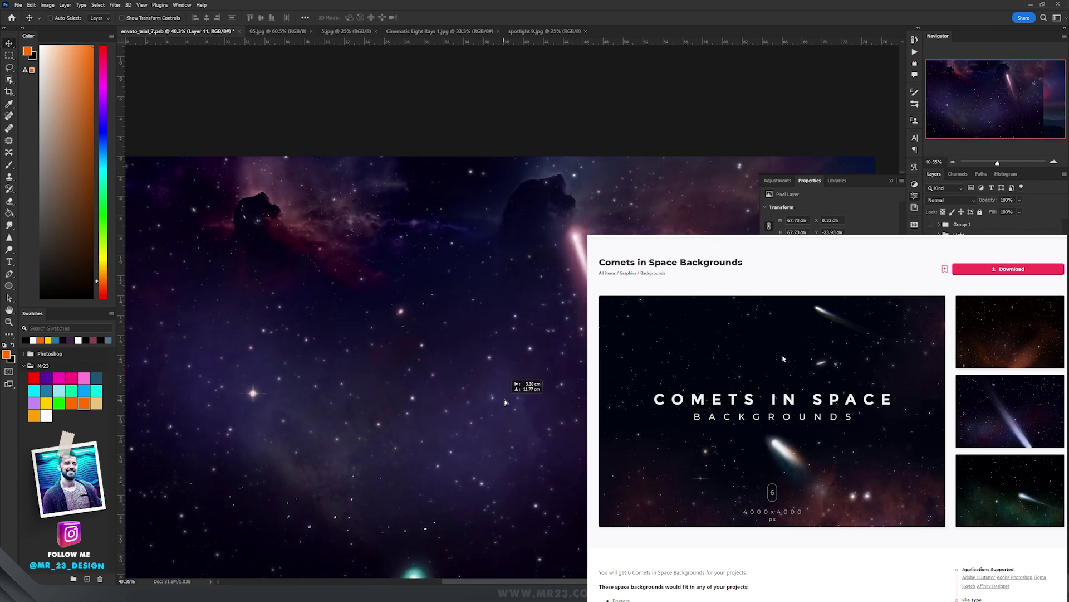
click(950, 199)
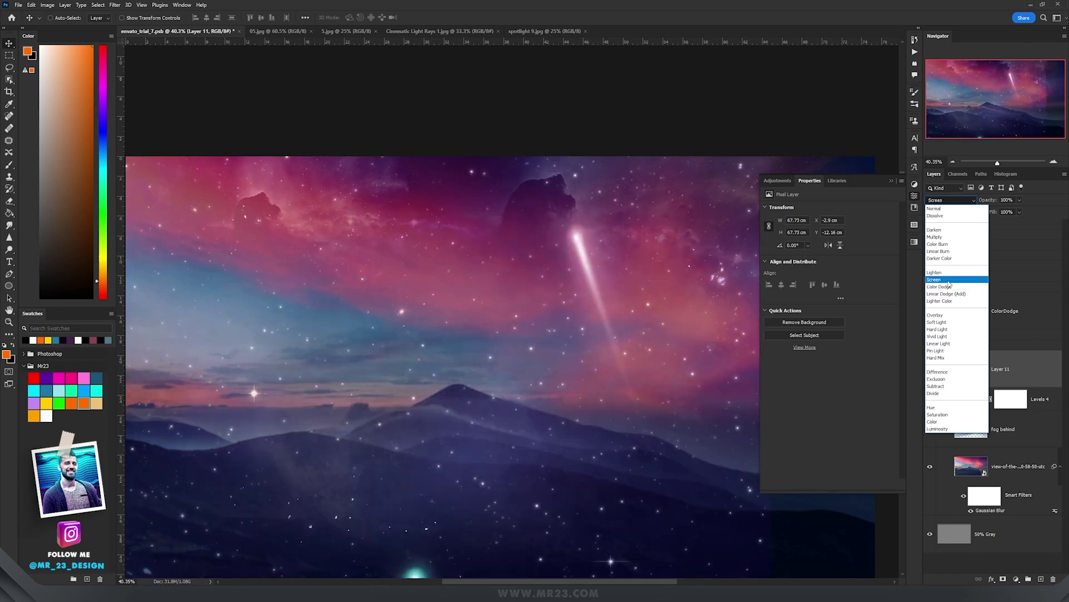
click(934, 279)
drag(601, 267, 451, 315)
scroll(581, 273, down, 2)
key(ctrl+t)
key(Return)
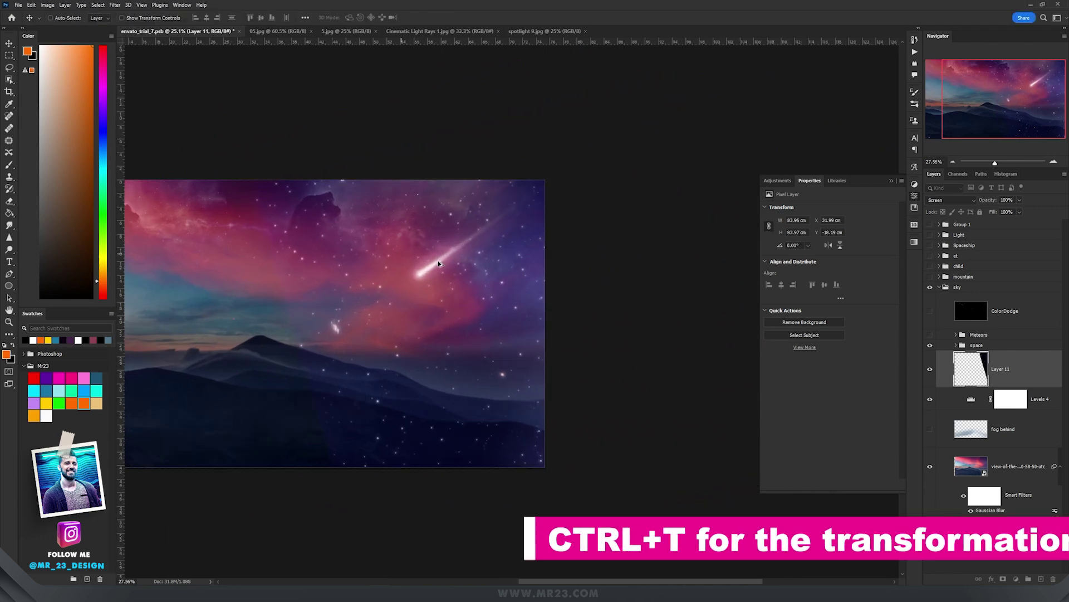
Add a hide-all mask to the comet layer and paint back a single comet streak.
scroll(450, 316, up, 3)
alt+click(1003, 579)
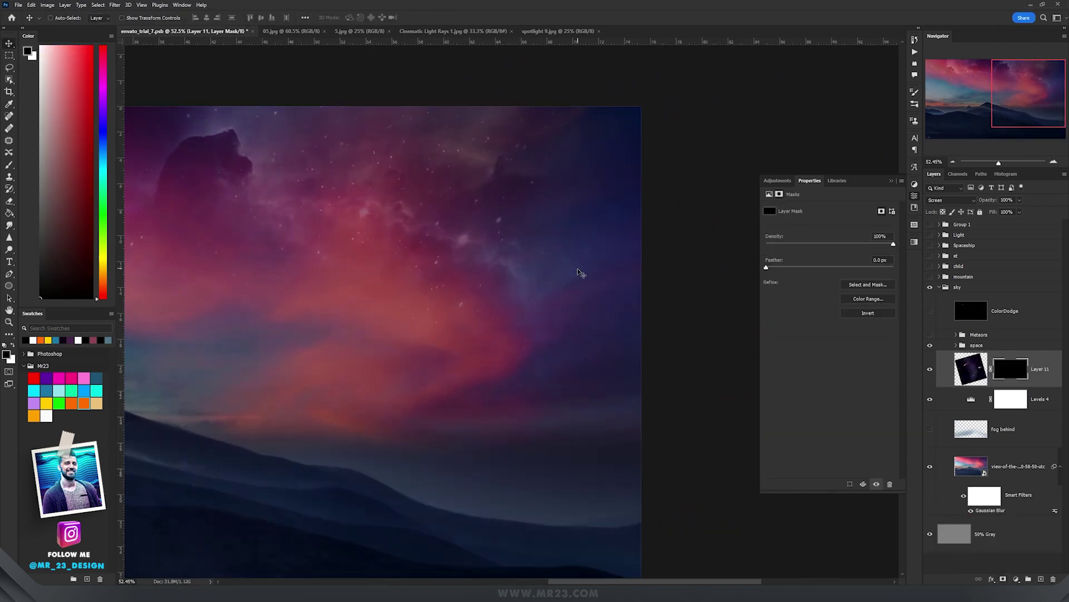
key(b)
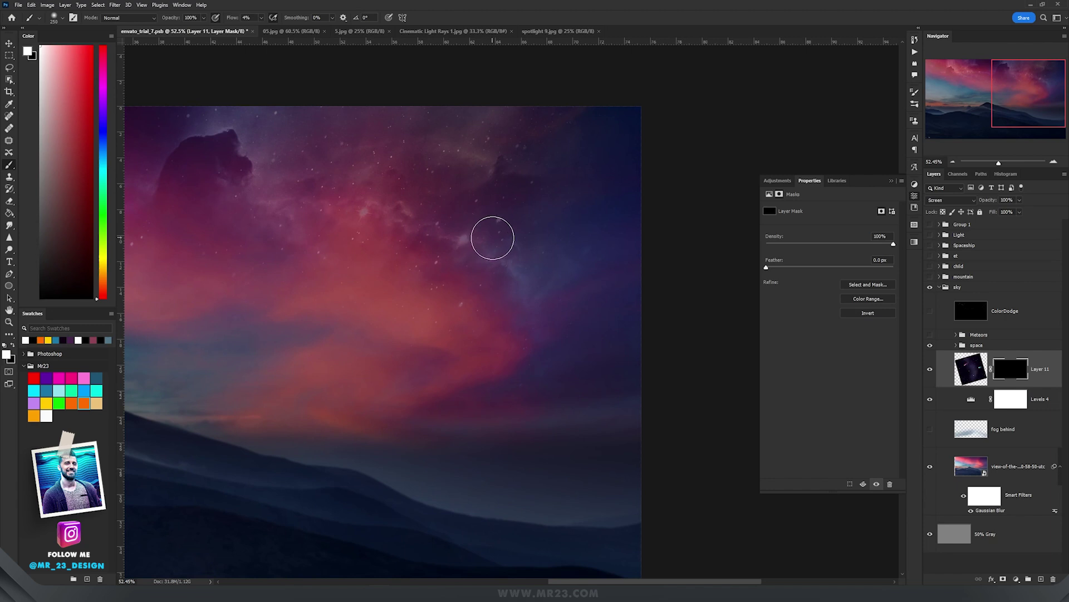
drag(387, 314, 443, 260)
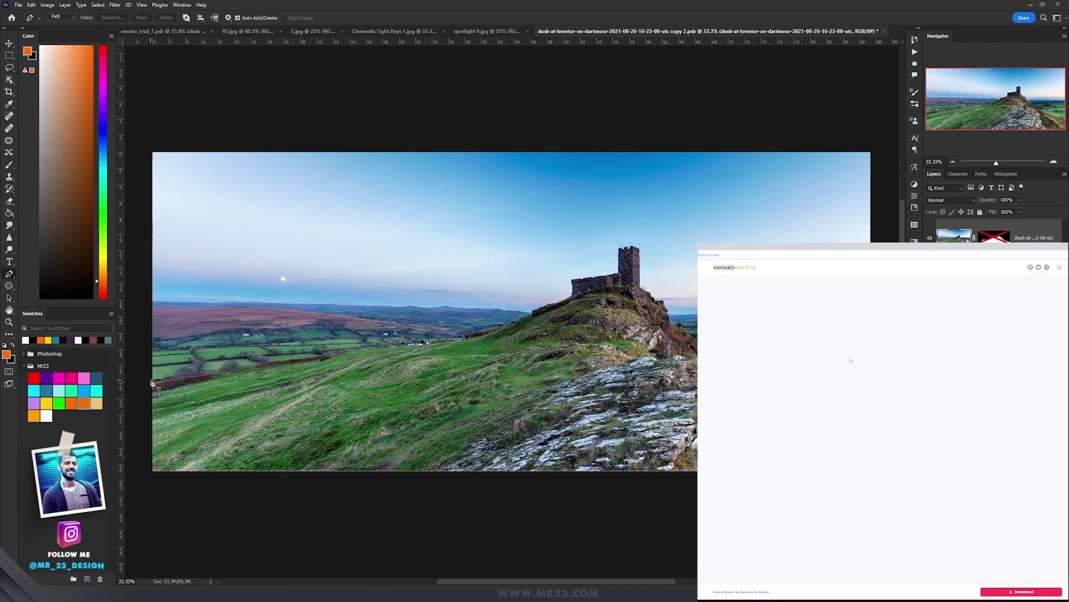
Outline the Brentor hill along its ridge with the Pen tool and enable its mask to hide the sky.
click(150, 379)
click(320, 360)
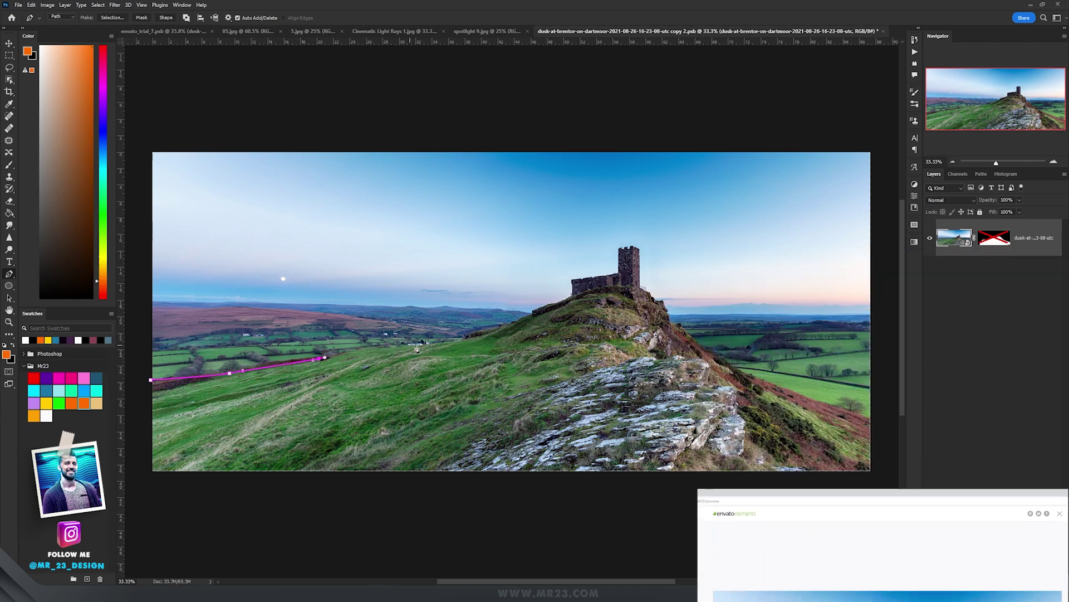
click(427, 343)
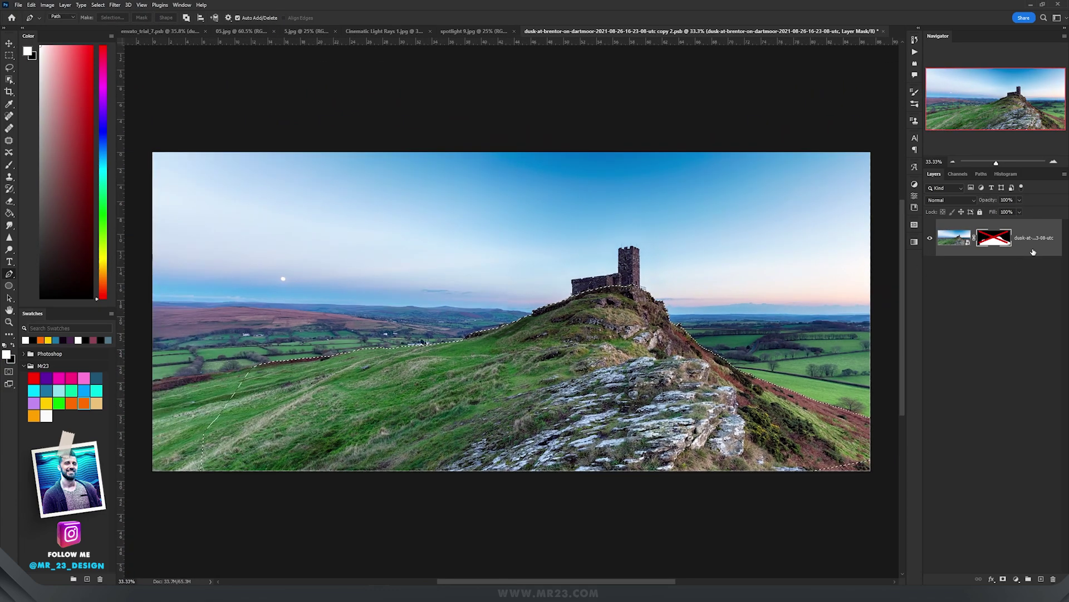
shift+click(995, 244)
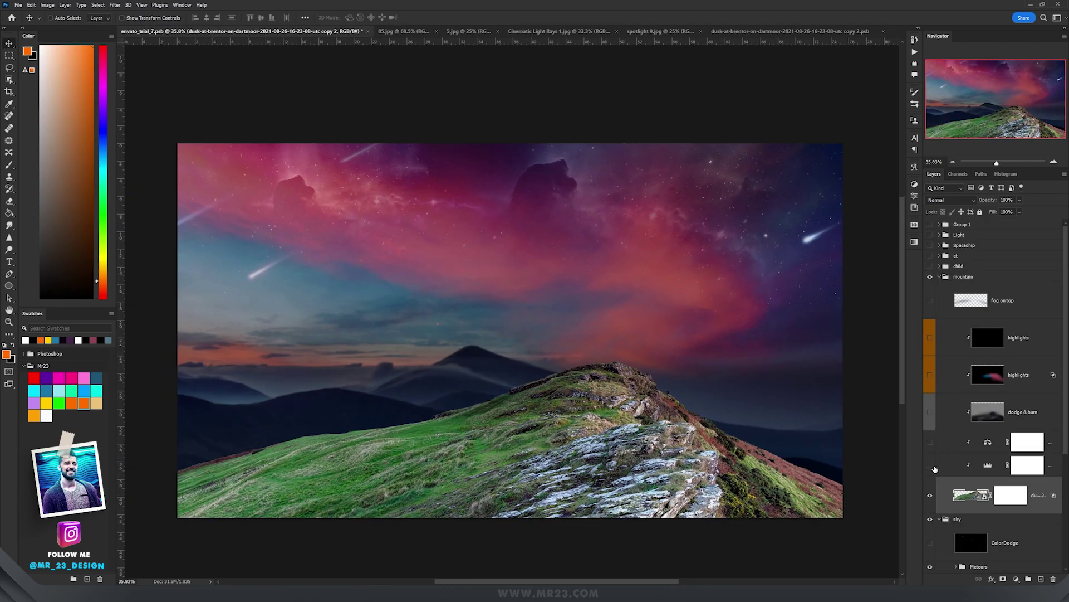
Turn on the hill's Levels and Color Balance (Midtones −36, −28, +15) adjustments in Color blend mode.
click(930, 465)
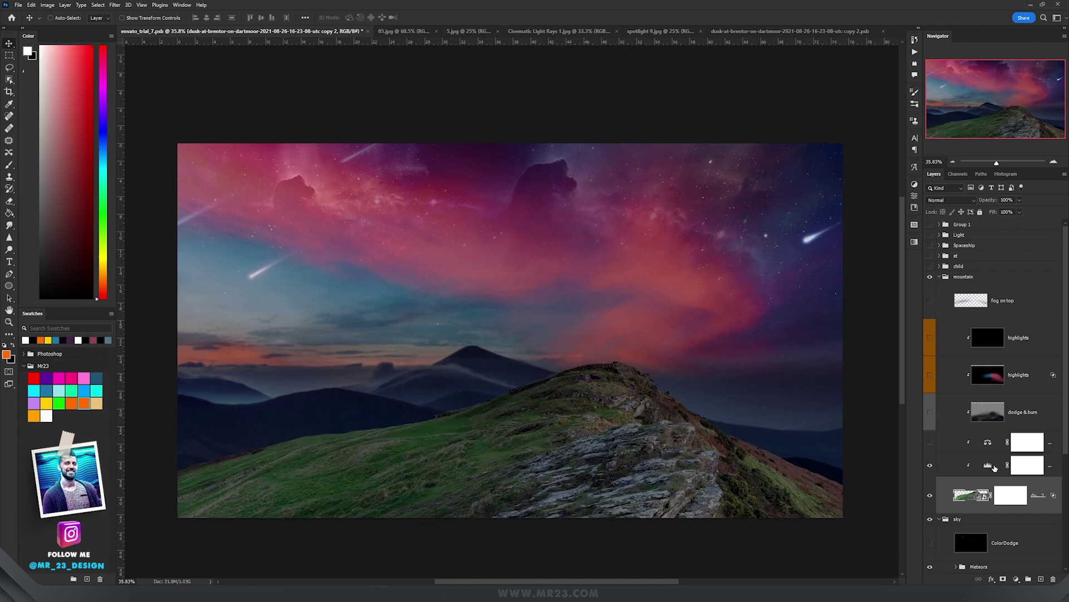
double_click(987, 465)
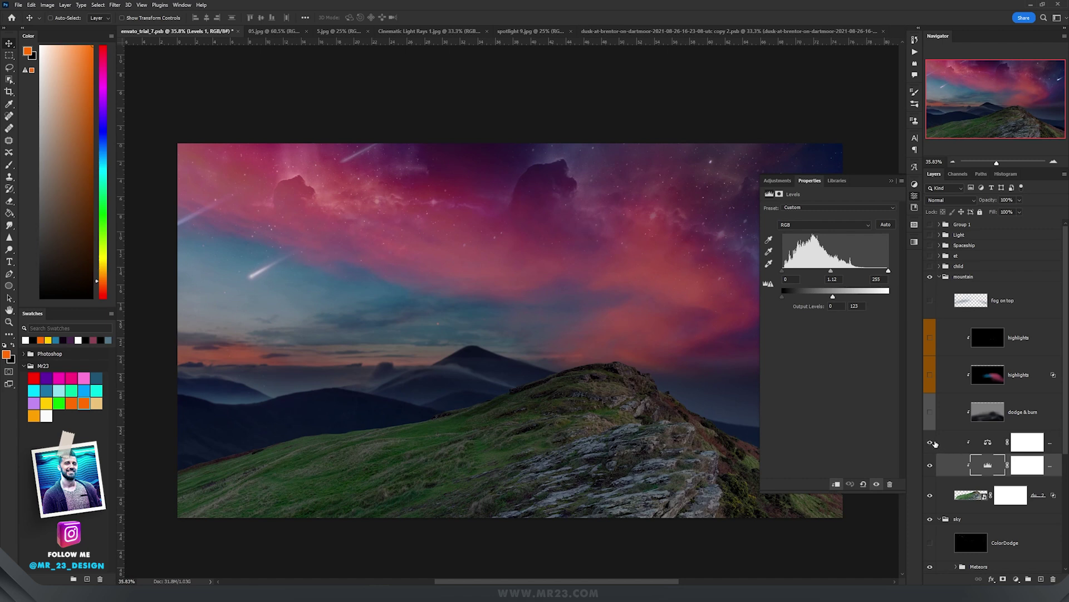
click(929, 442)
click(989, 443)
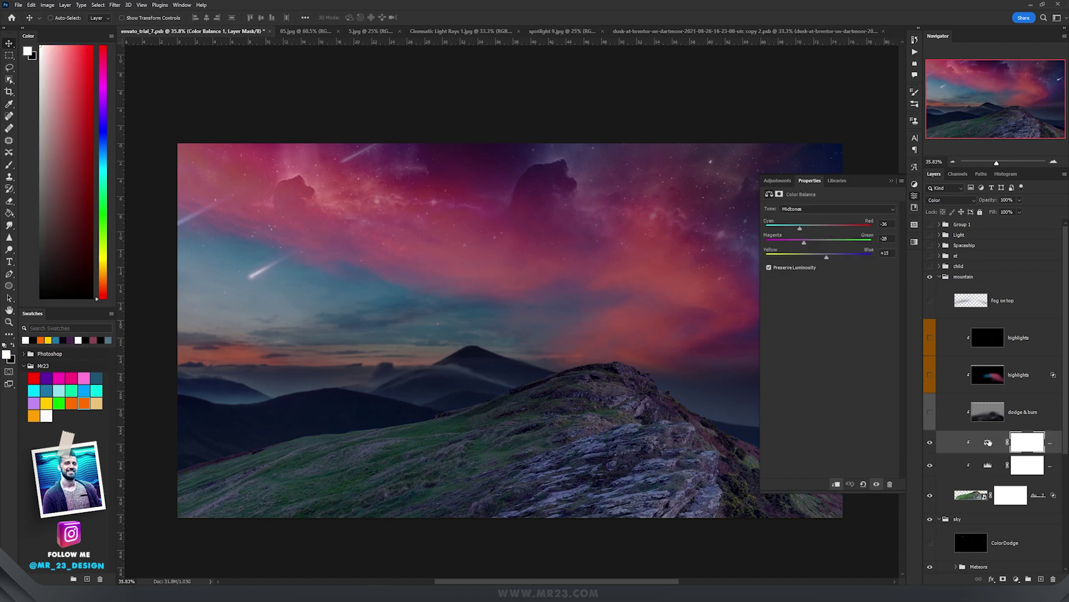
click(929, 196)
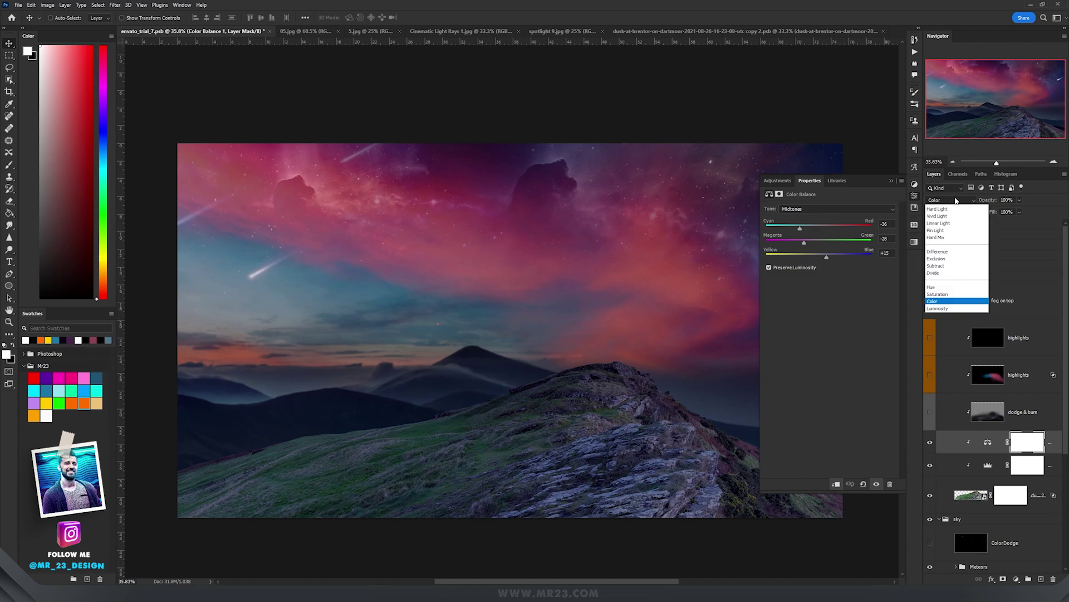
click(950, 422)
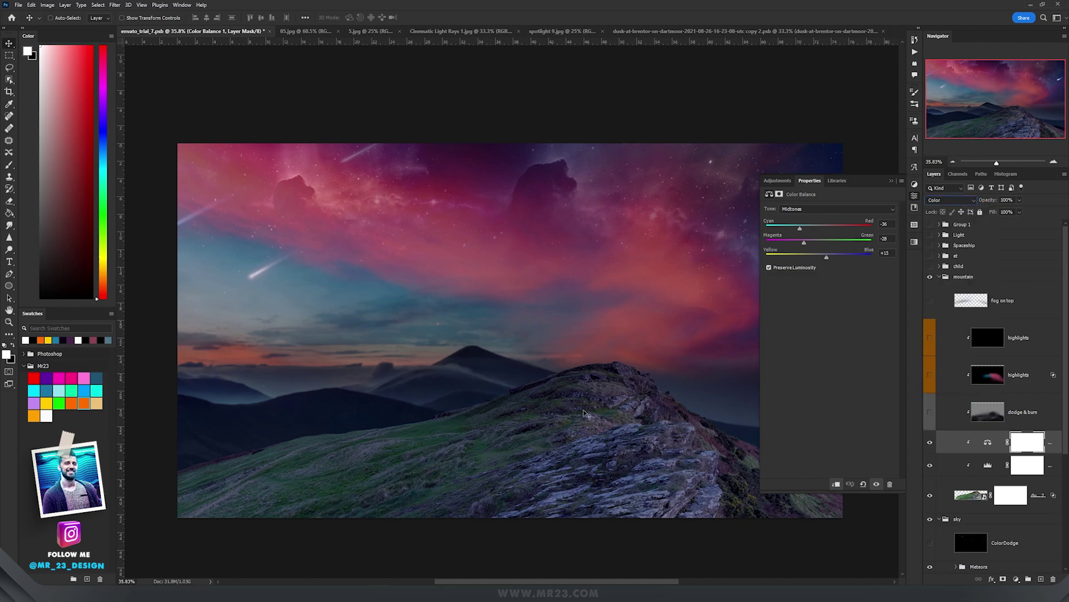
Select the dodge & burn layer and bring the mountain summit back into view.
drag(617, 390, 566, 312)
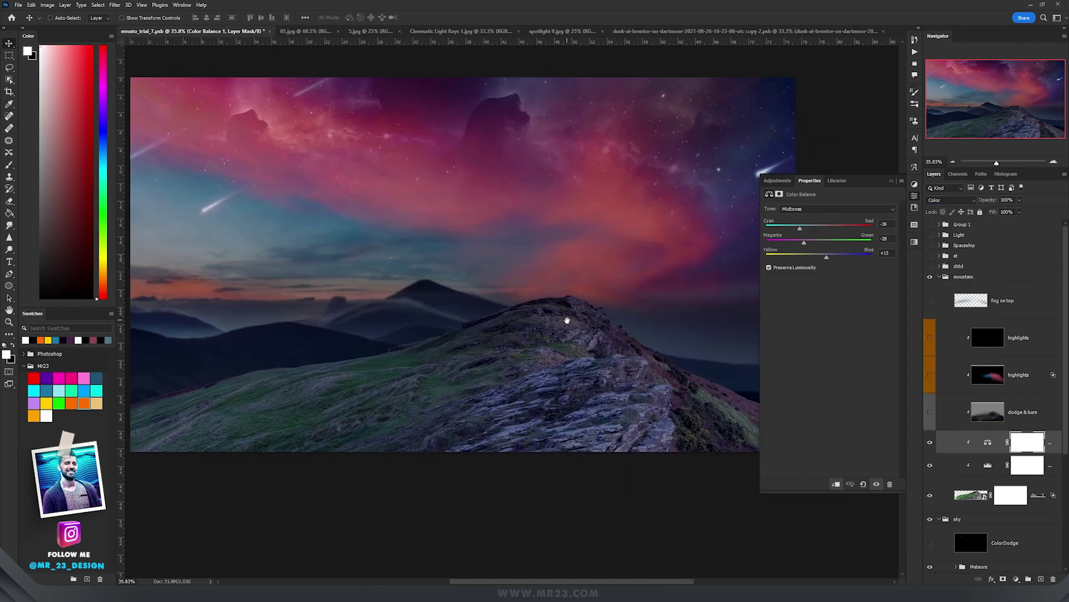
click(1039, 422)
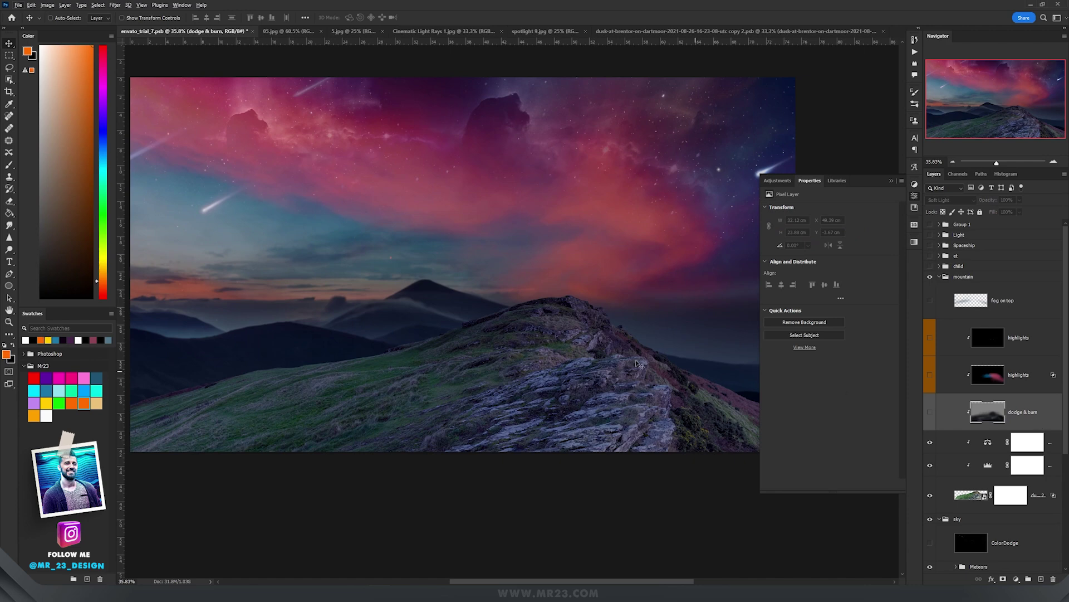
scroll(598, 363, up, 6)
scroll(598, 363, down, 3)
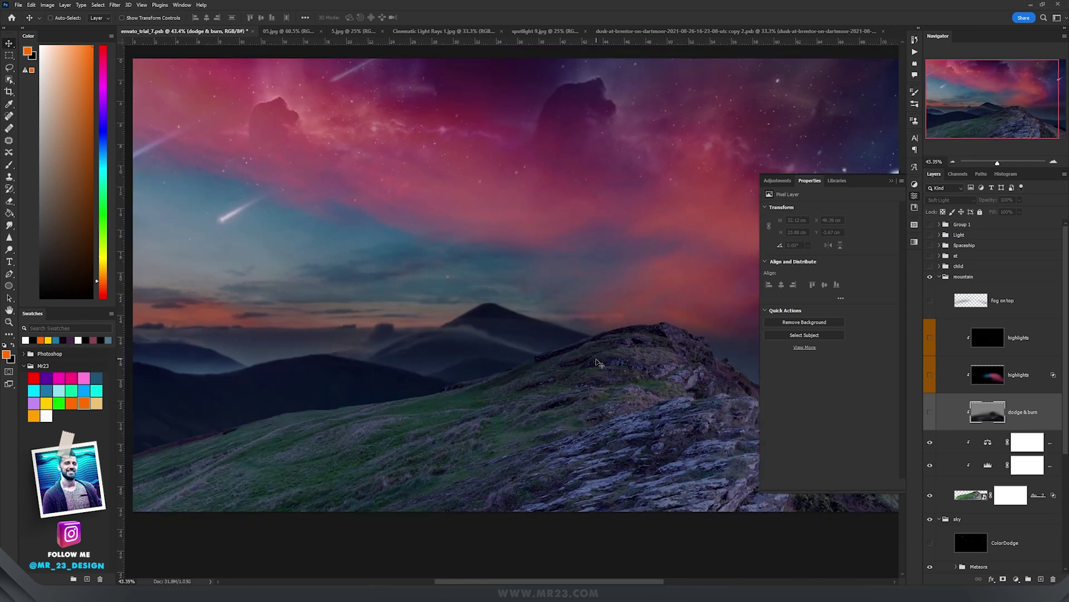
scroll(598, 362, up, 3)
scroll(597, 361, down, 2)
scroll(597, 361, down, 1)
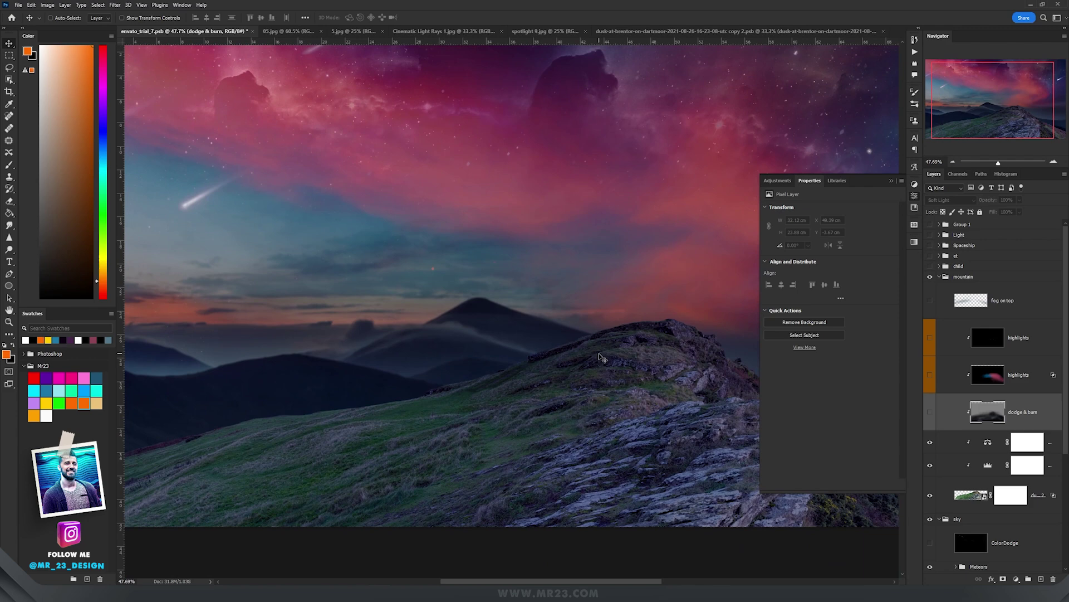
drag(600, 350, 611, 400)
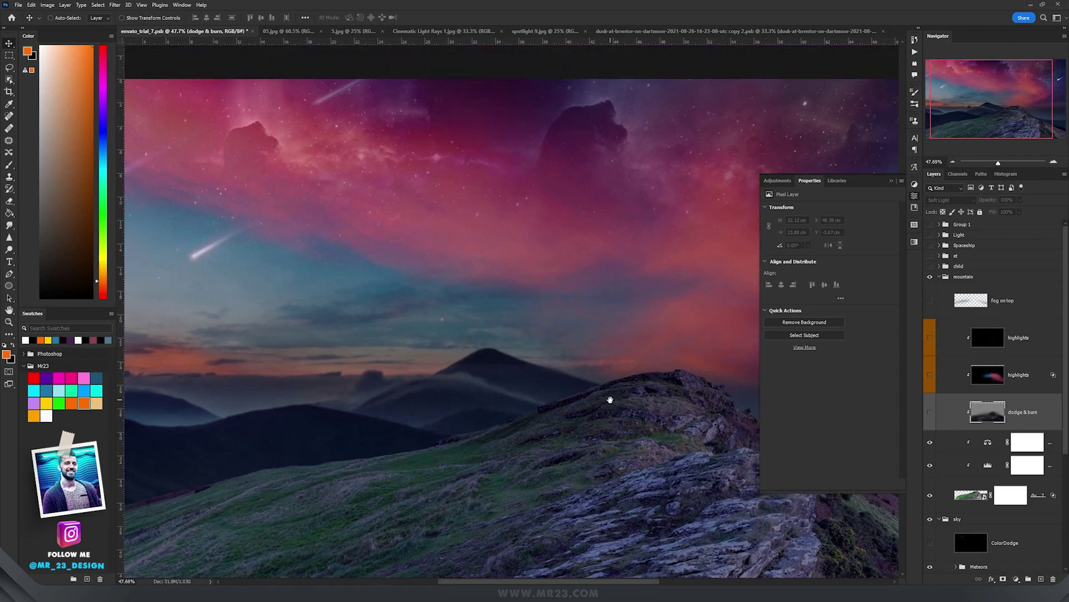
Create a new clipped Soft Light layer filled with 50% gray.
click(66, 5)
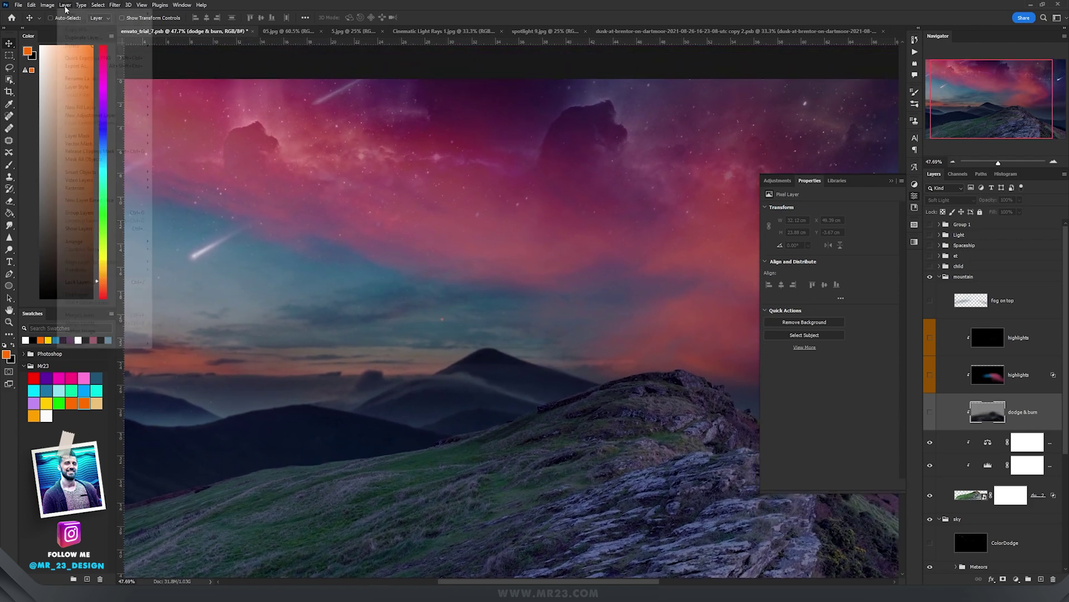
mouse_move(78, 13)
click(167, 12)
click(506, 214)
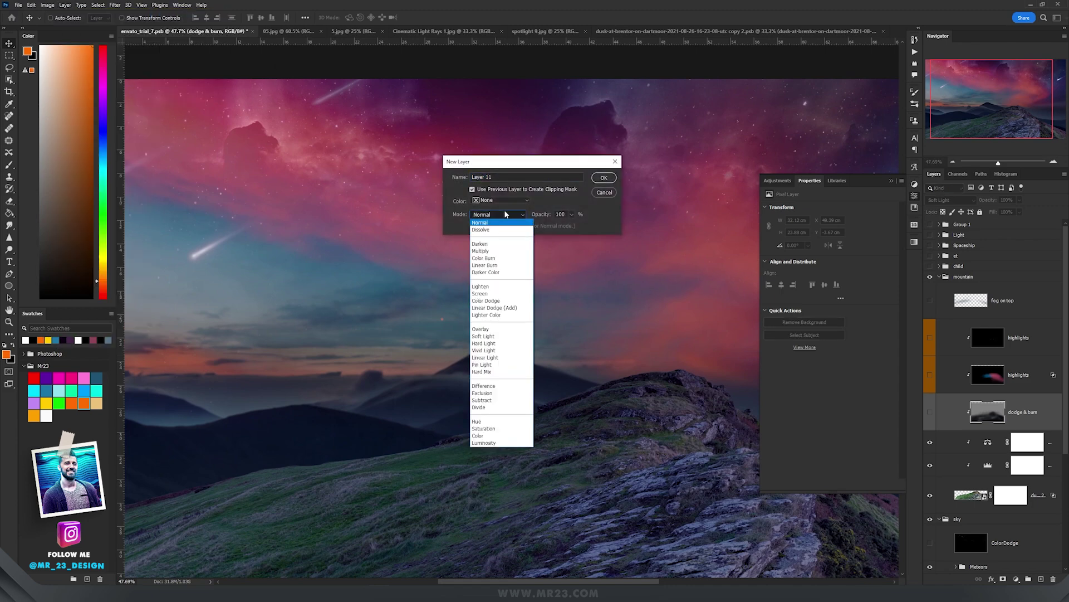
click(497, 337)
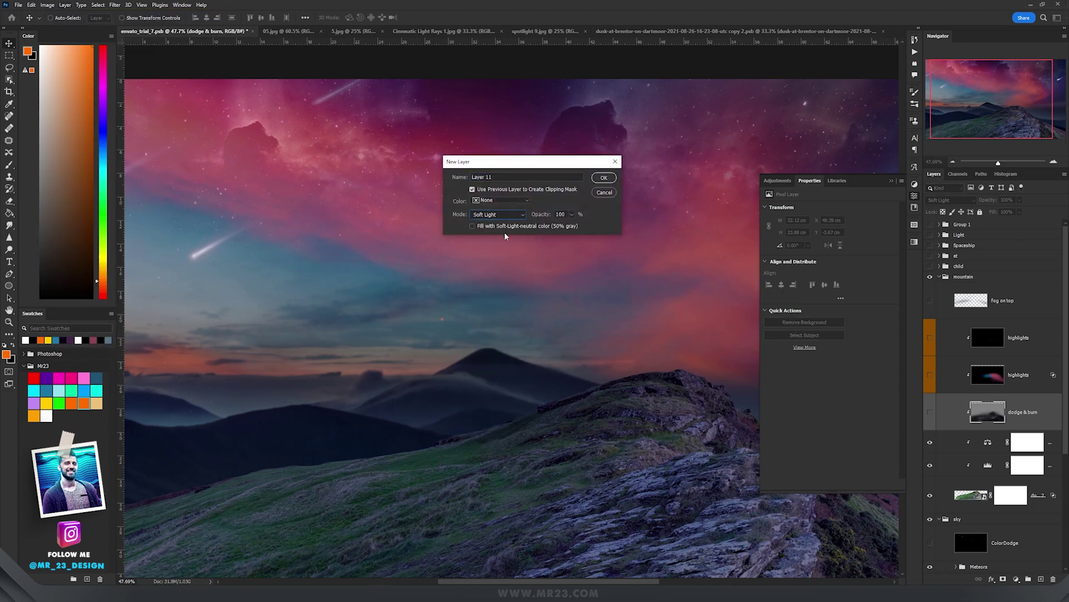
click(609, 180)
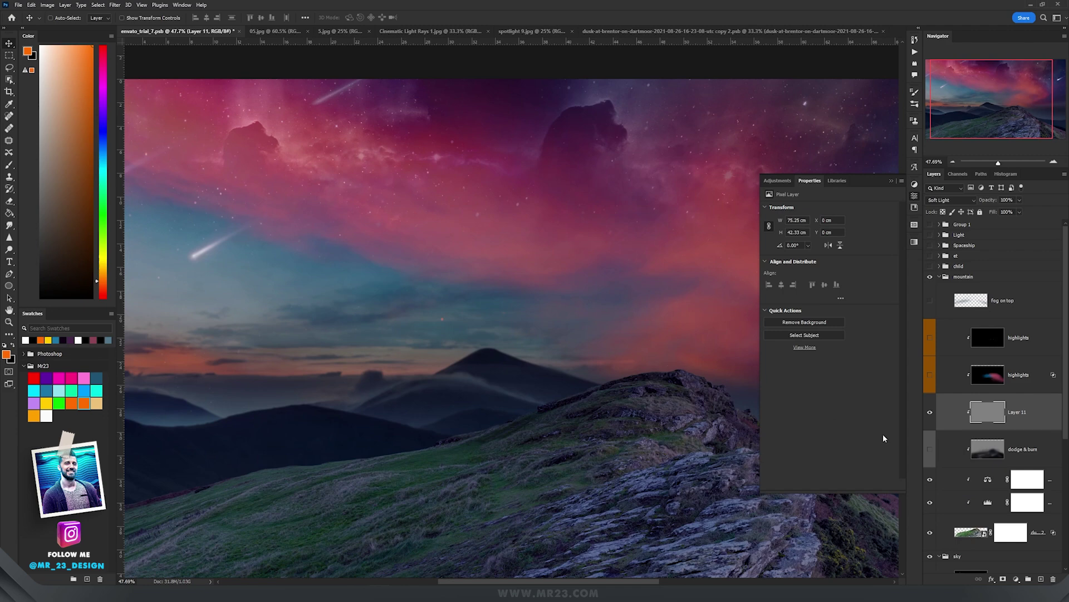
Paint black low-flow brush strokes to darken the grass on the left slope.
key(b)
key(x)
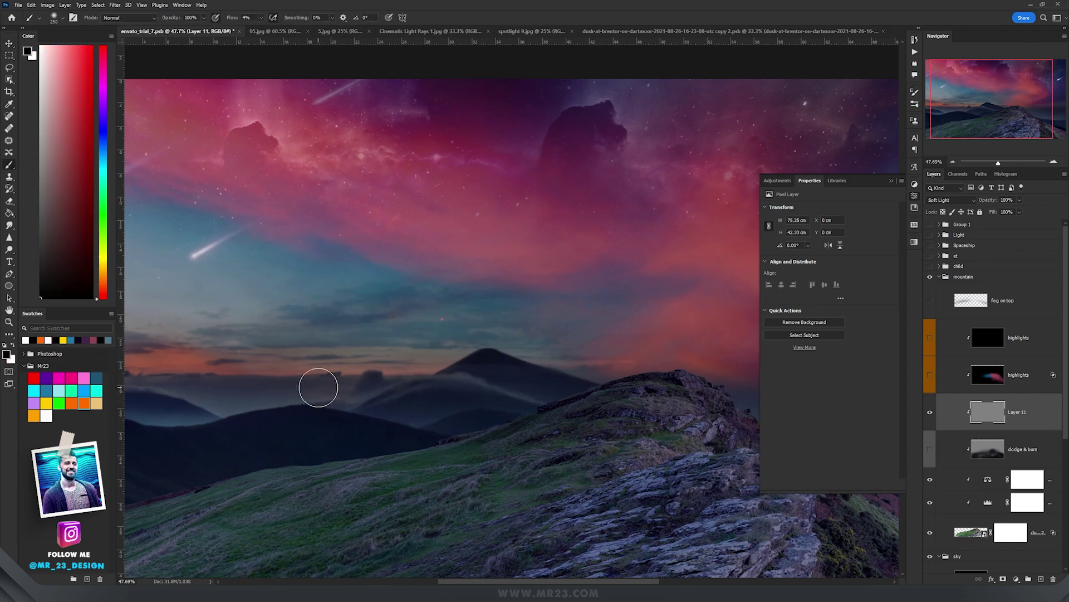
drag(355, 425, 384, 413)
scroll(530, 372, down, 5)
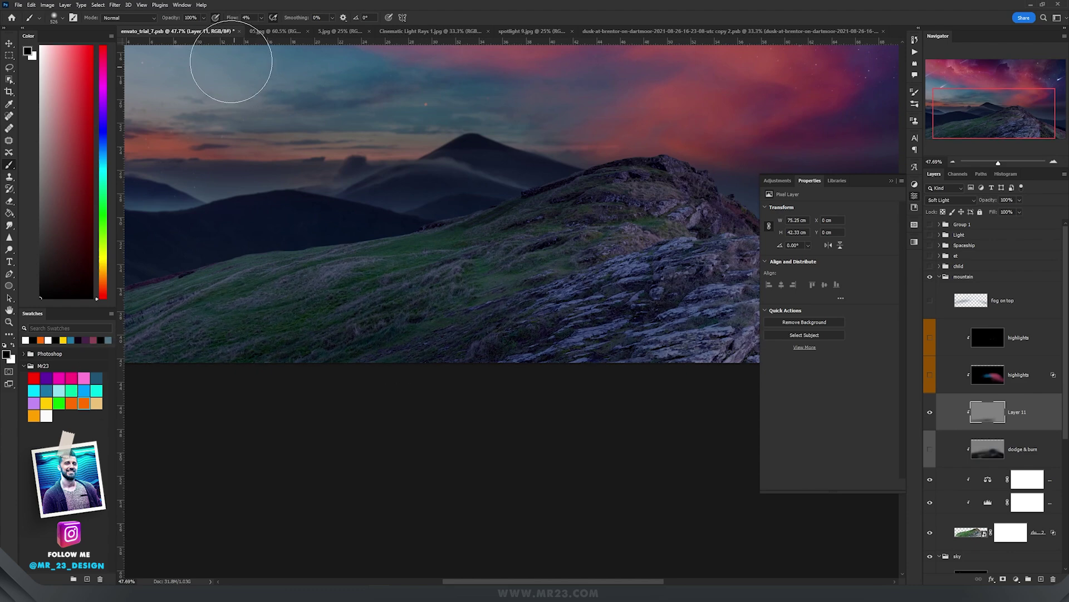
drag(456, 257, 172, 293)
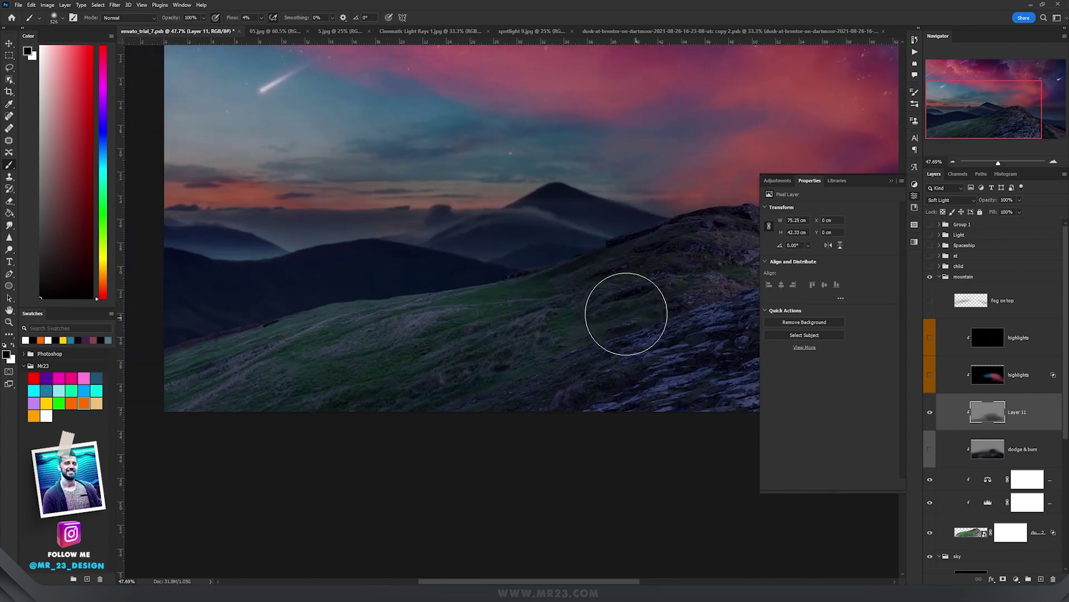
drag(155, 358, 735, 287)
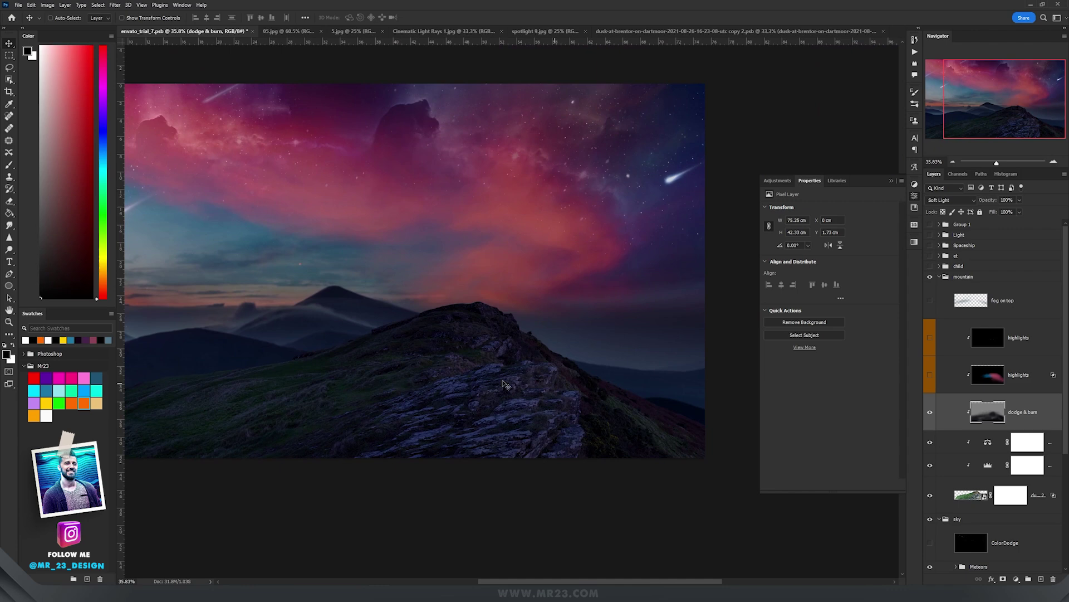
scroll(446, 377, up, 2)
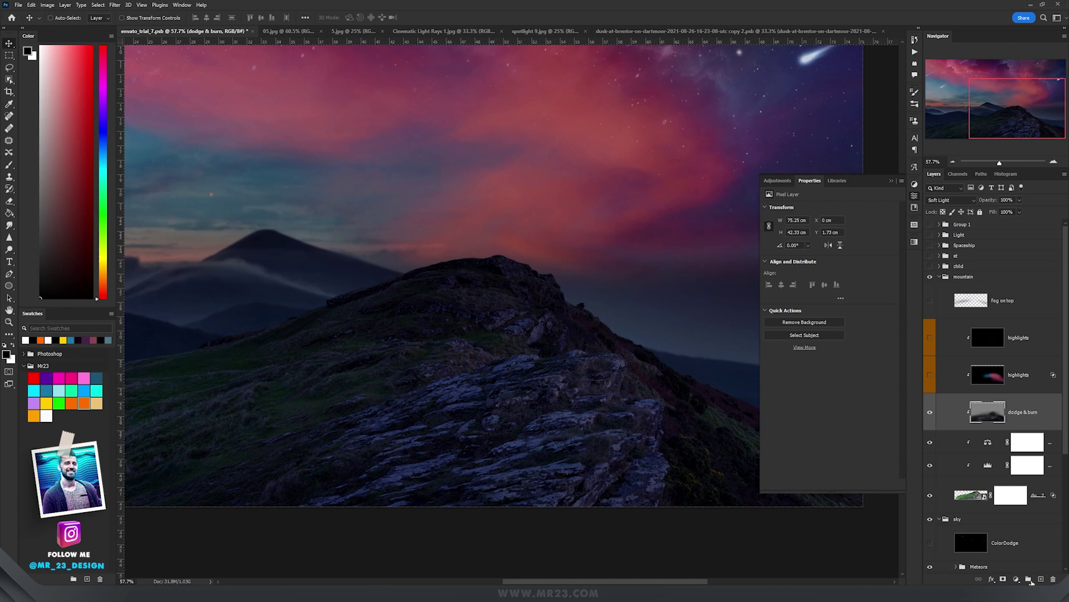
Add a new clipped layer filled with black and set it to Linear Dodge (Add).
click(1040, 579)
key(g)
click(456, 289)
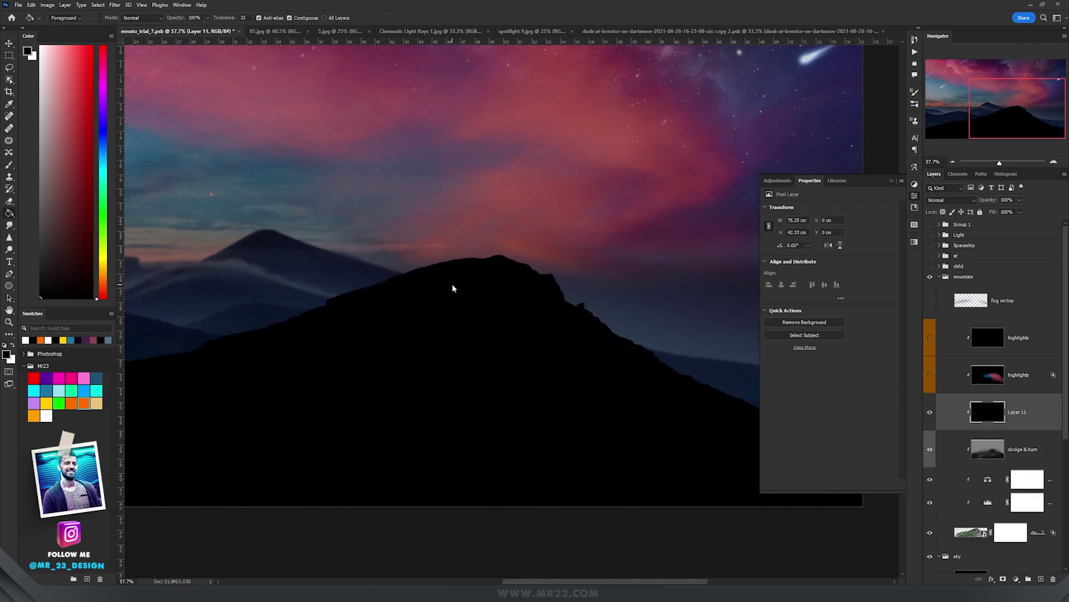
key(v)
click(950, 199)
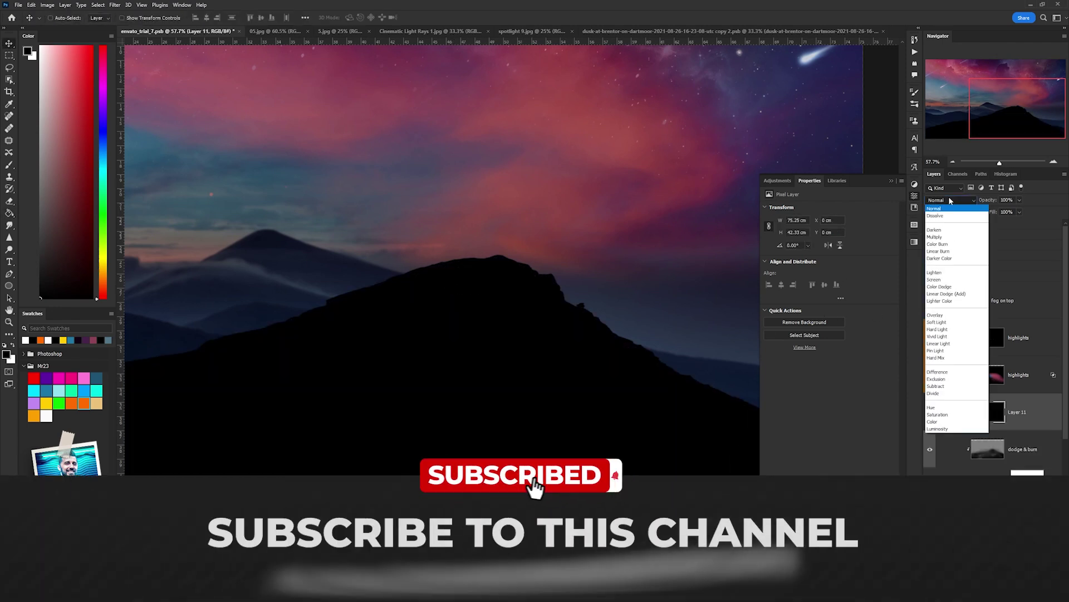
click(955, 286)
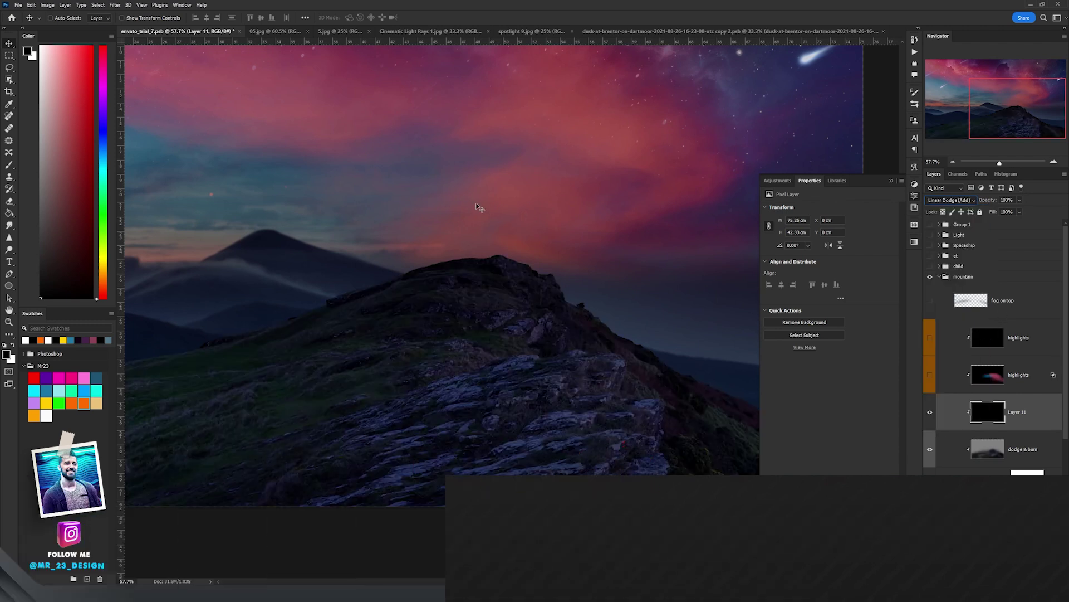
Sample the pink-red sky colour and brush a glow along the mountain ridge.
key(b)
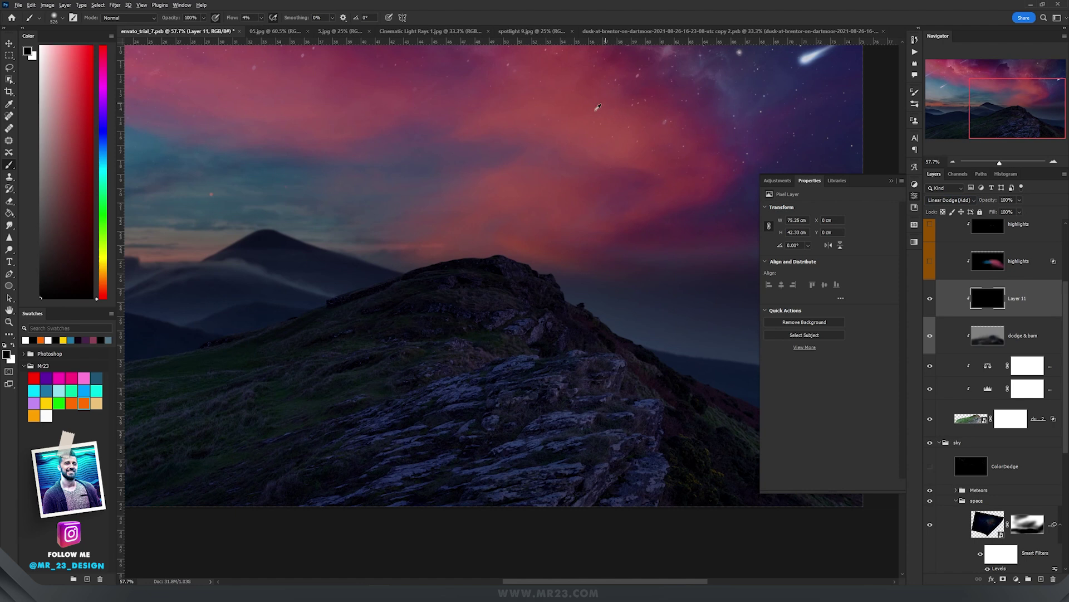
alt+click(624, 130)
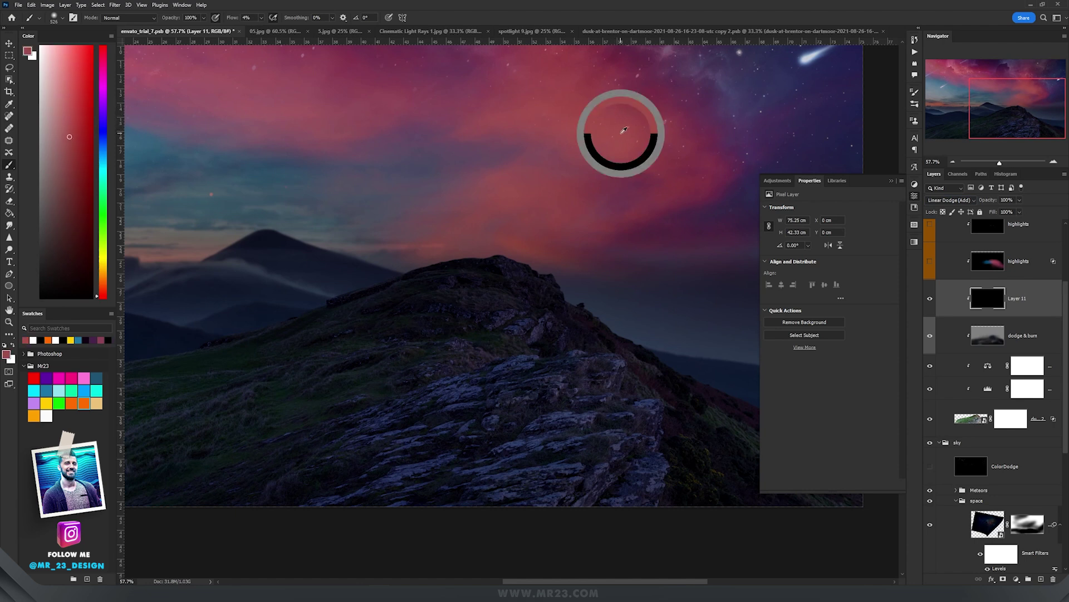
mouse_move(683, 317)
mouse_down()
mouse_move(609, 313)
mouse_move(691, 368)
mouse_move(676, 366)
mouse_move(724, 409)
mouse_up()
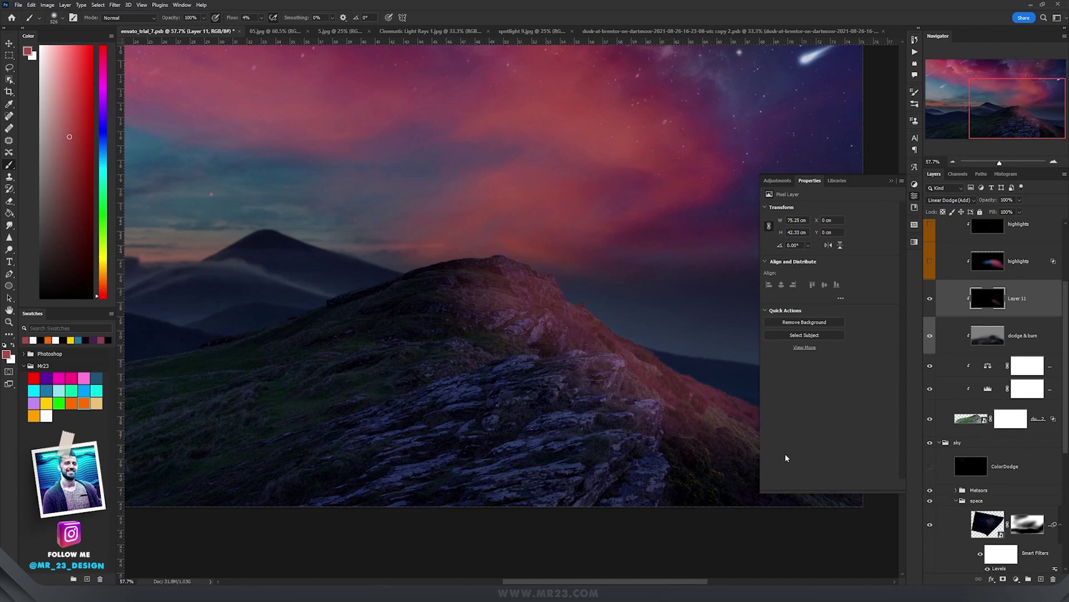
mouse_move(504, 255)
mouse_down()
mouse_move(550, 351)
mouse_move(563, 315)
mouse_up()
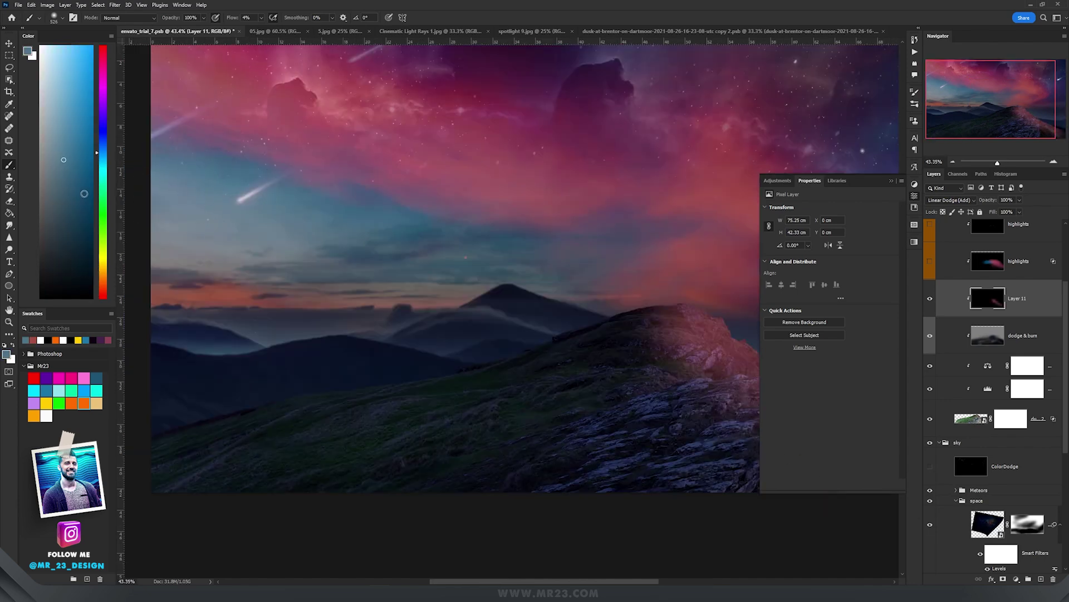
Brush a teal-blue tint onto the summit and limit the glow with Blend If underlying 79.
click(89, 180)
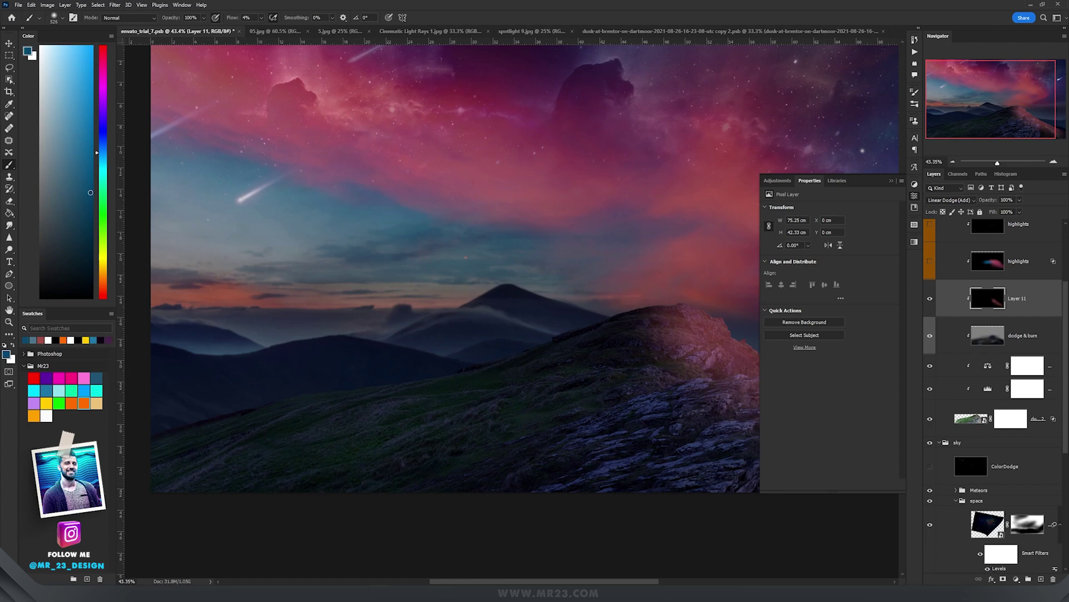
drag(568, 306, 635, 310)
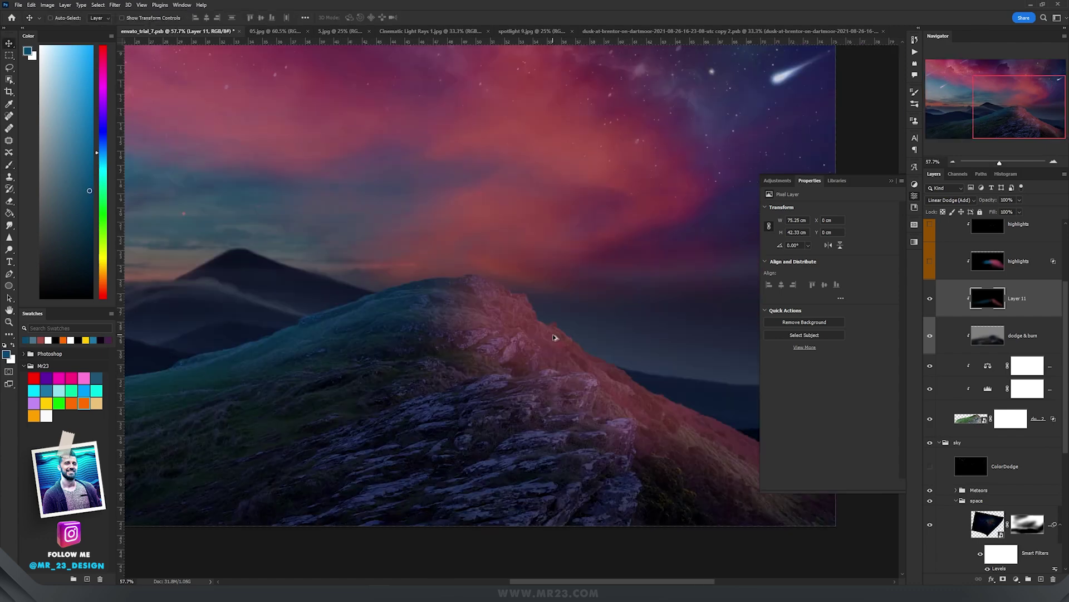
scroll(555, 337, down, 2)
drag(554, 340, 524, 361)
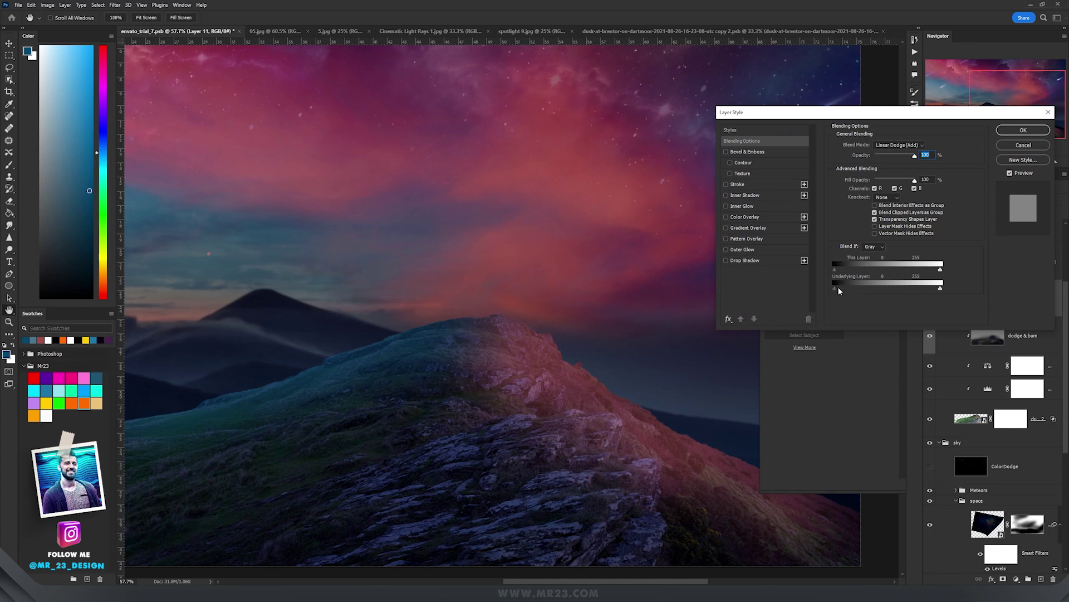
drag(835, 289, 870, 291)
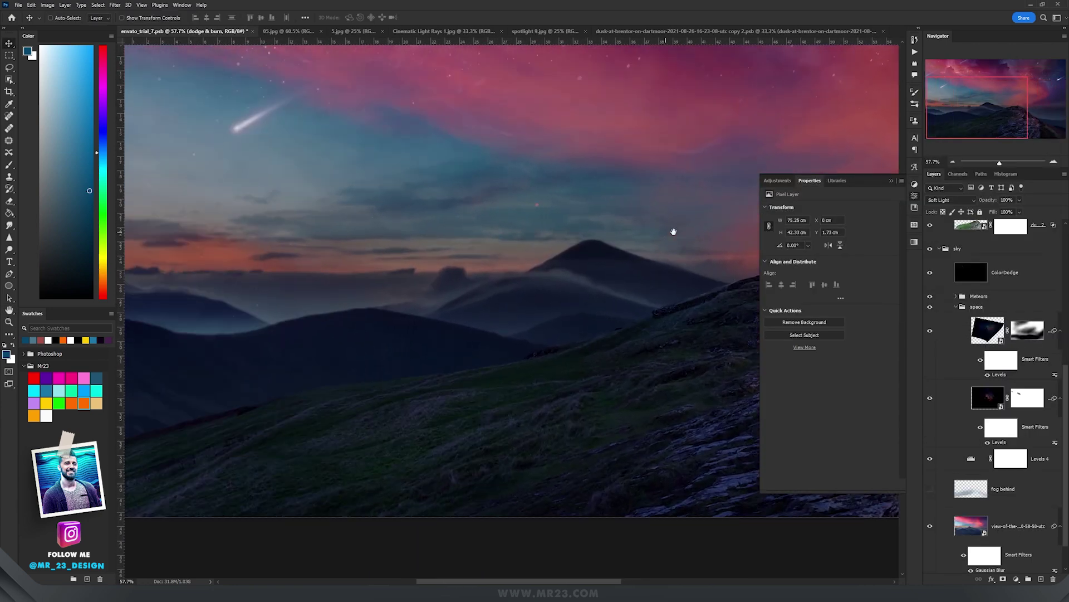
Turn on and select the fog behind layer, then select the fog on top layer.
scroll(522, 219, down, 2)
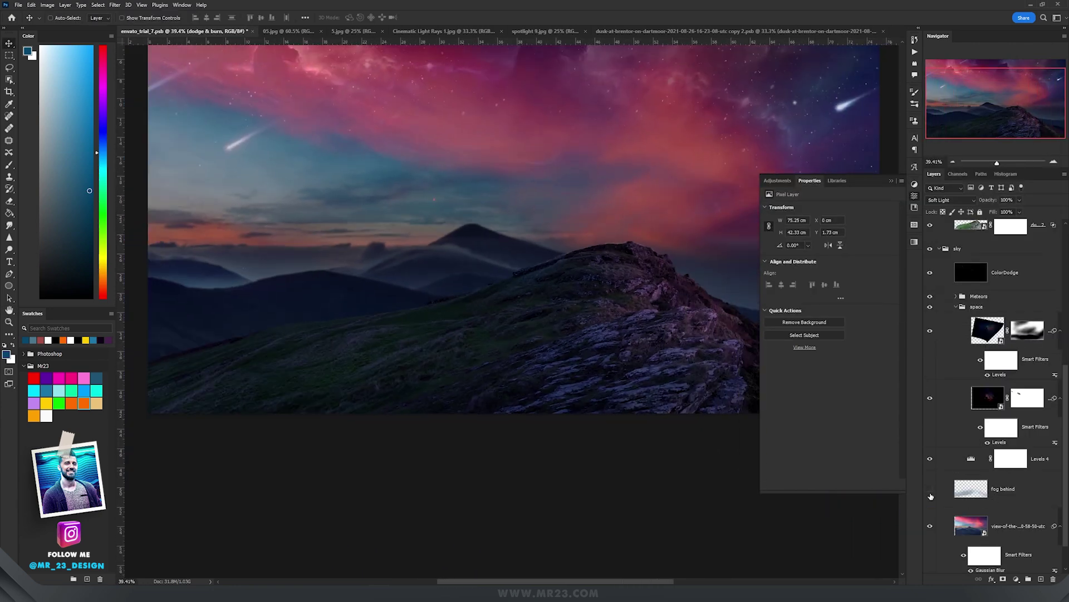
click(930, 489)
click(980, 489)
drag(611, 255, 515, 242)
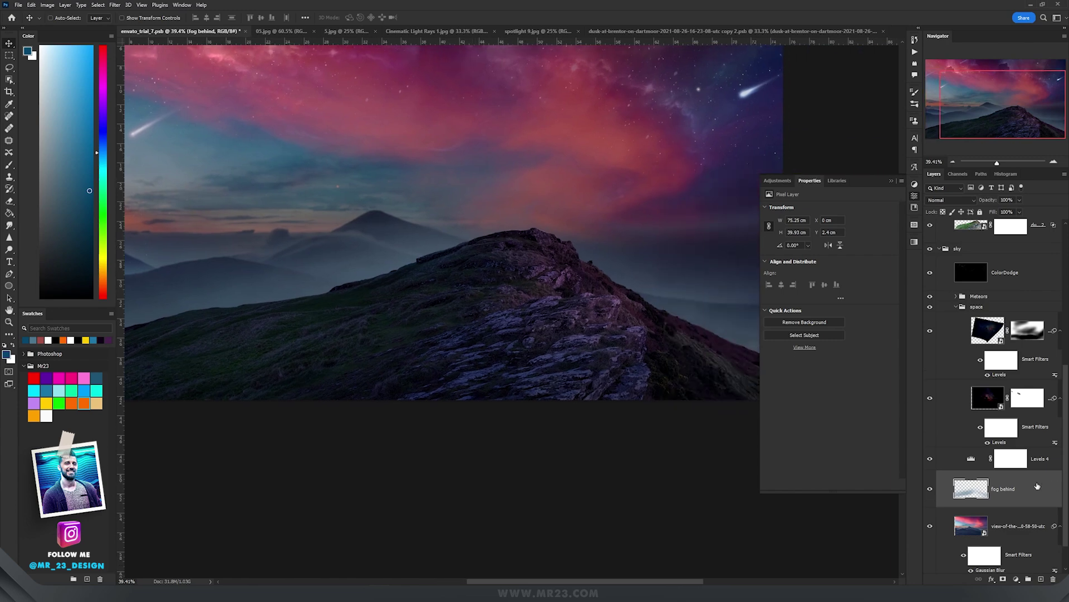
scroll(549, 236, down, 1)
scroll(987, 333, up, 5)
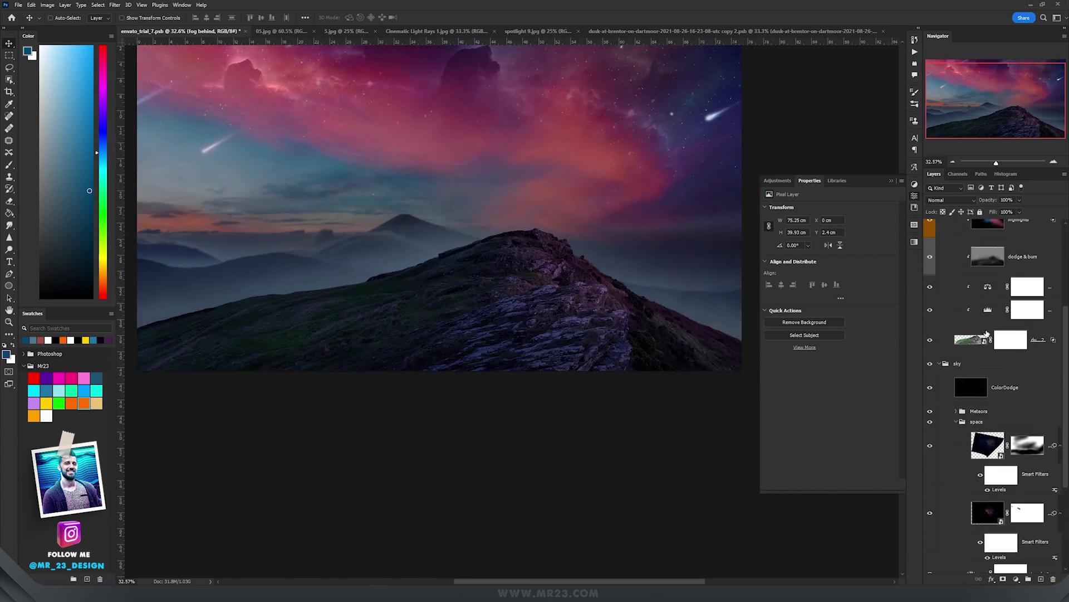
click(1011, 300)
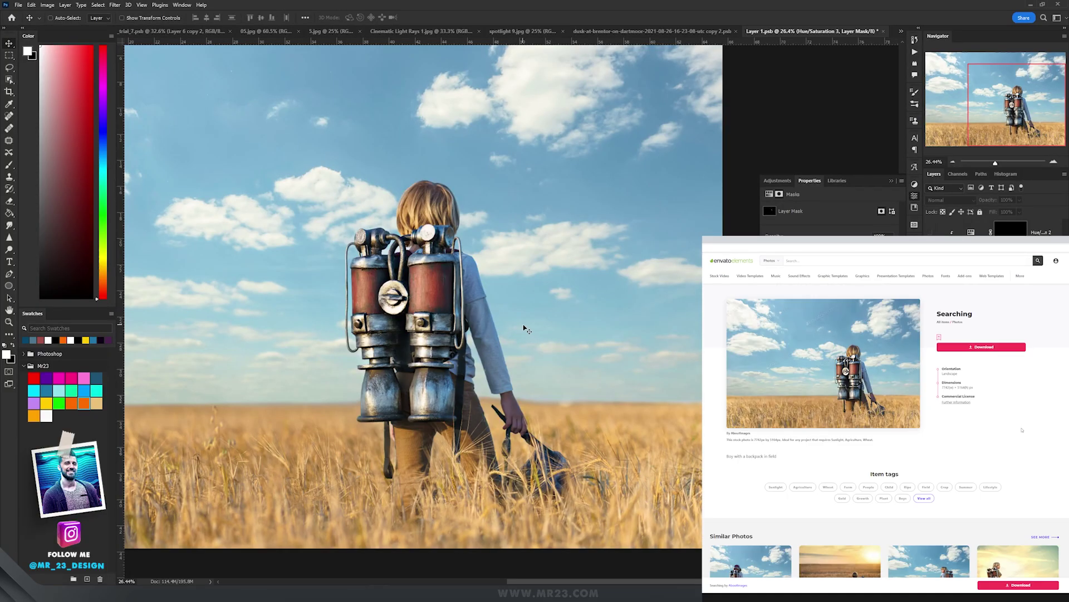
Zoom in and out on Man Posed.H10.2k.png to inspect the man's raised waving arm.
scroll(535, 323, down, 3)
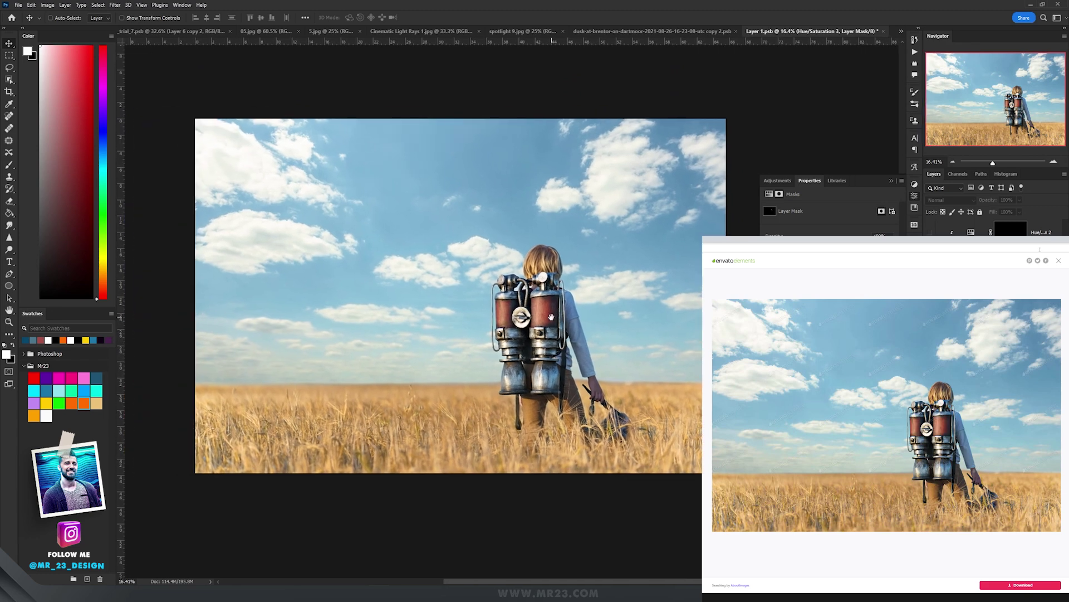
scroll(609, 316, up, 2)
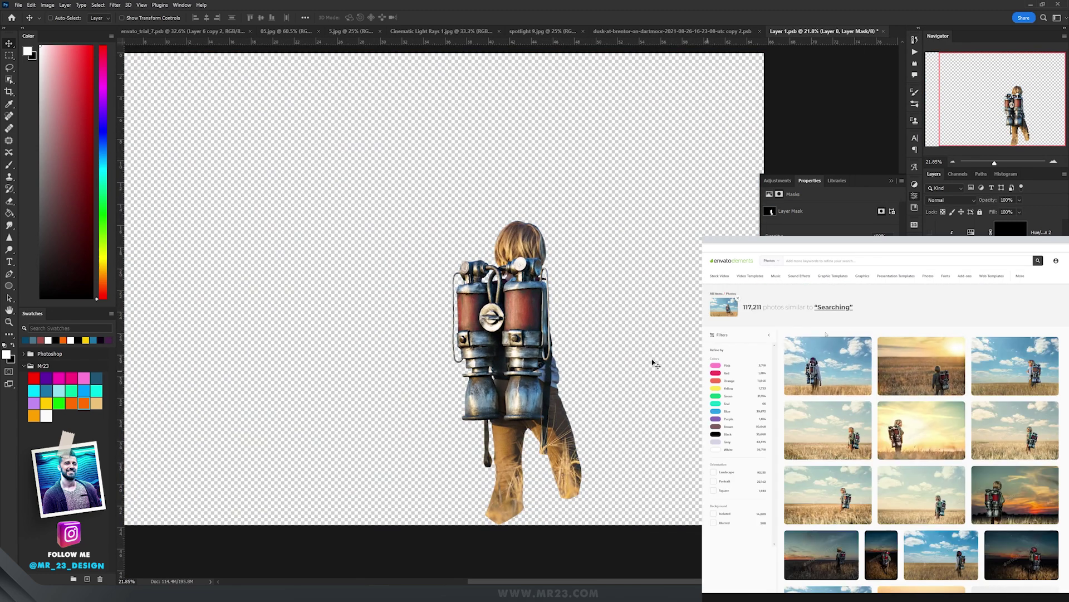
scroll(619, 345, up, 3)
scroll(620, 345, down, 1)
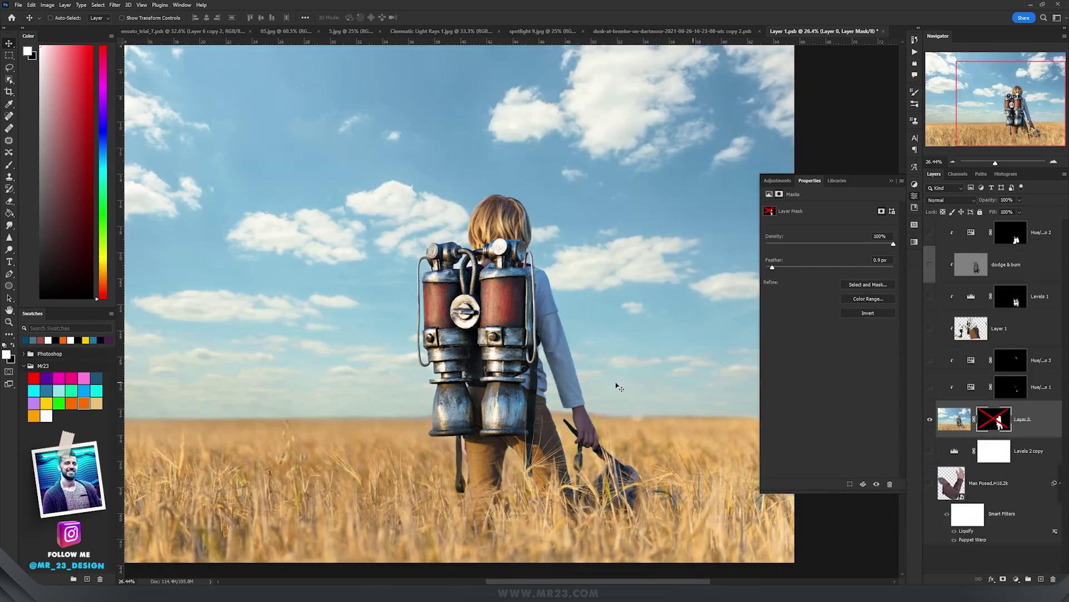
scroll(618, 386, up, 5)
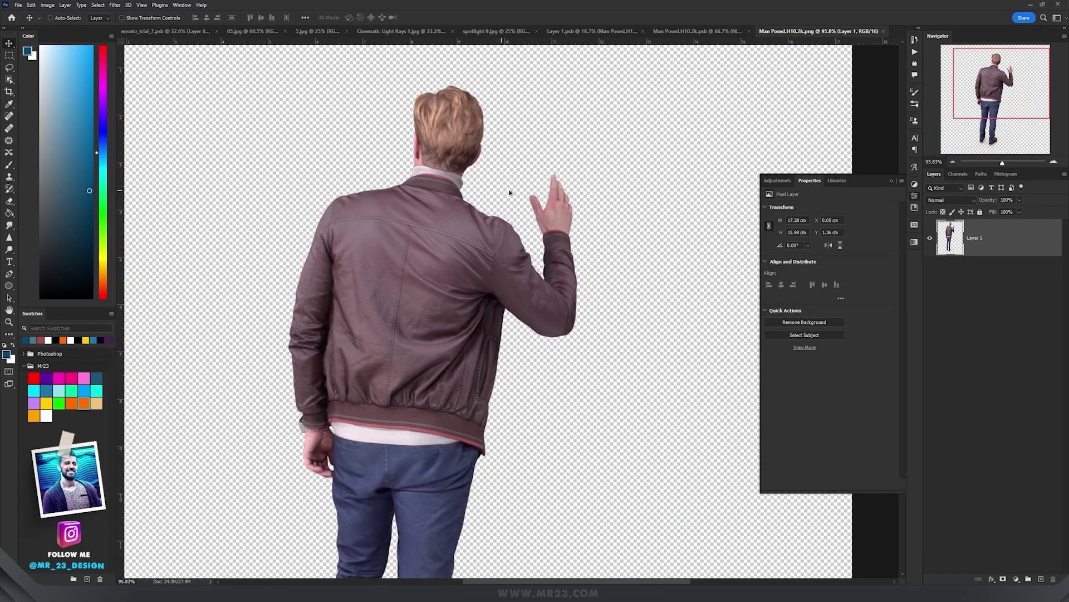
scroll(568, 196, up, 3)
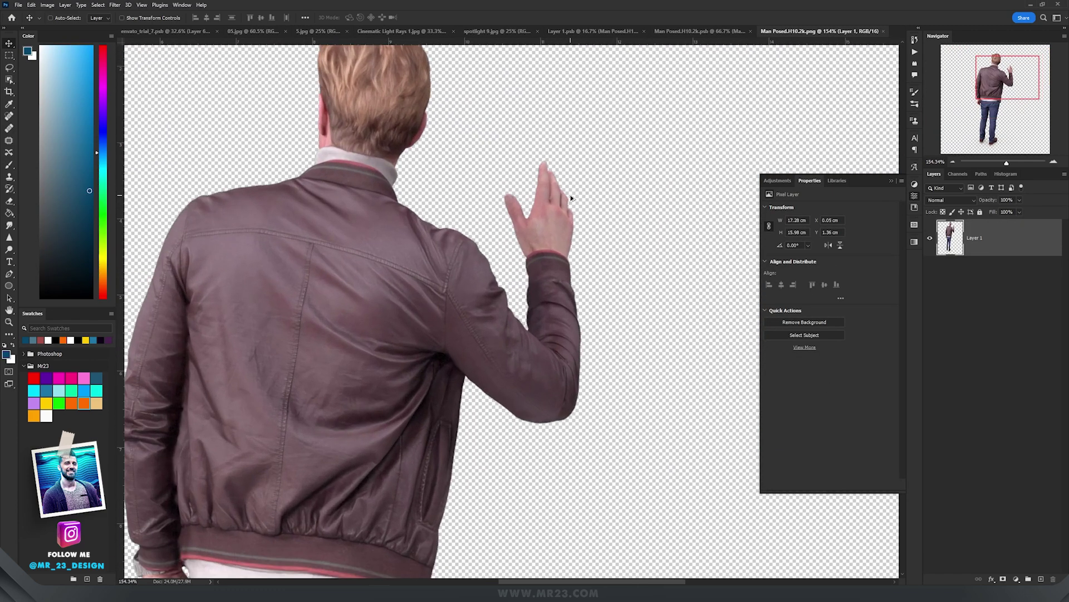
scroll(571, 197, down, 2)
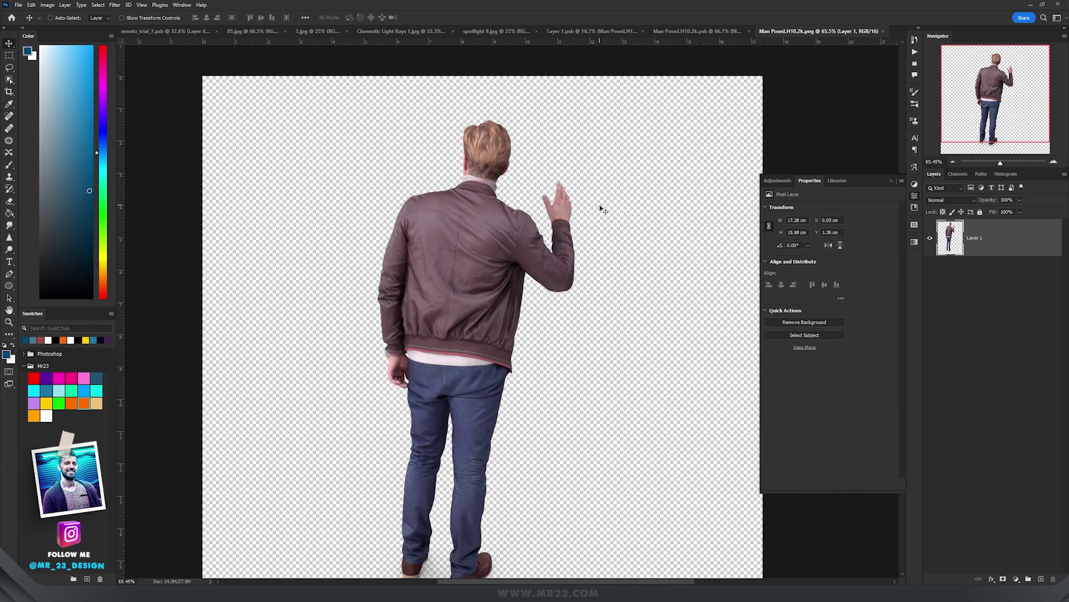
scroll(602, 207, up, 6)
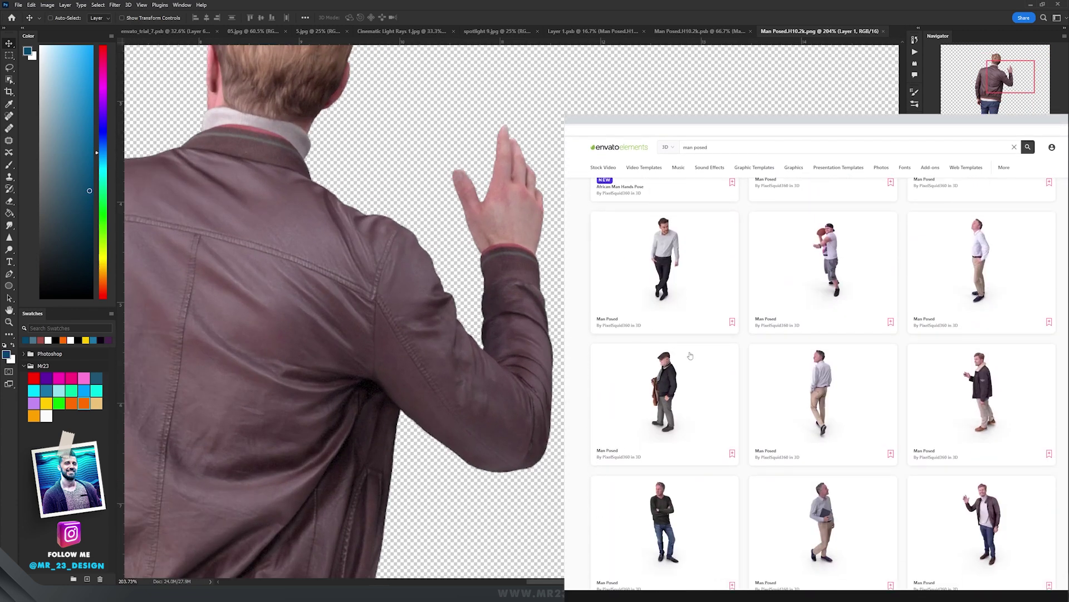
scroll(469, 214, down, 4)
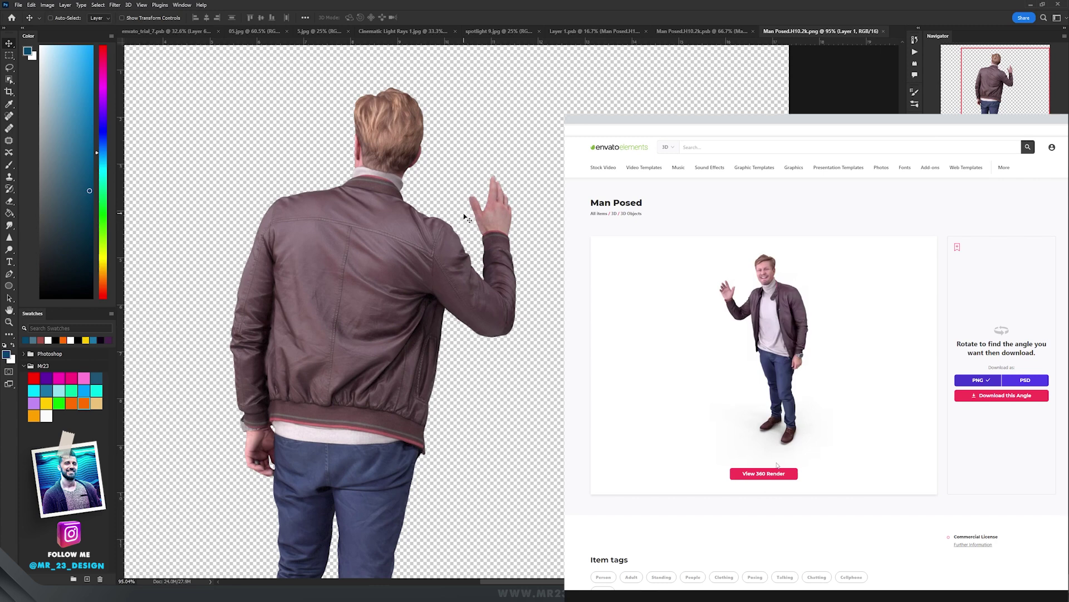
scroll(484, 204, up, 1)
scroll(485, 204, up, 2)
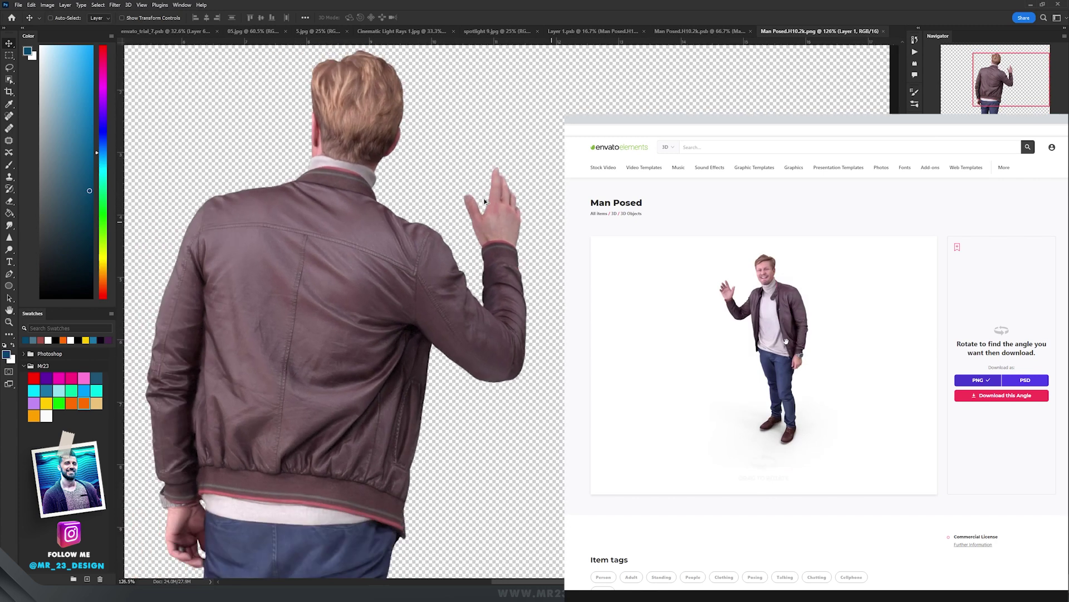
scroll(502, 202, down, 4)
scroll(509, 200, up, 2)
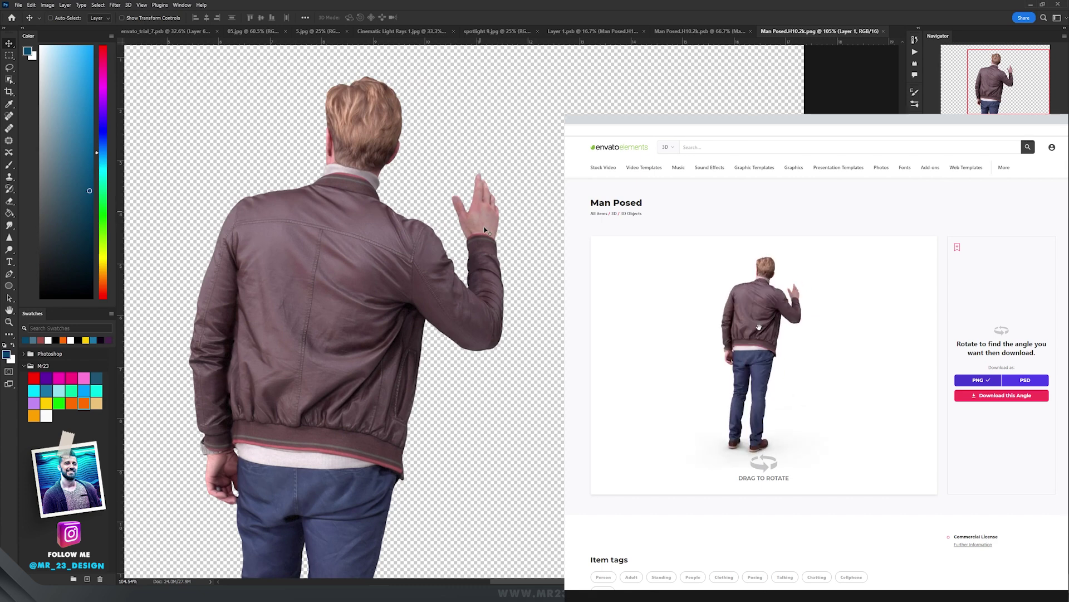
scroll(490, 220, up, 6)
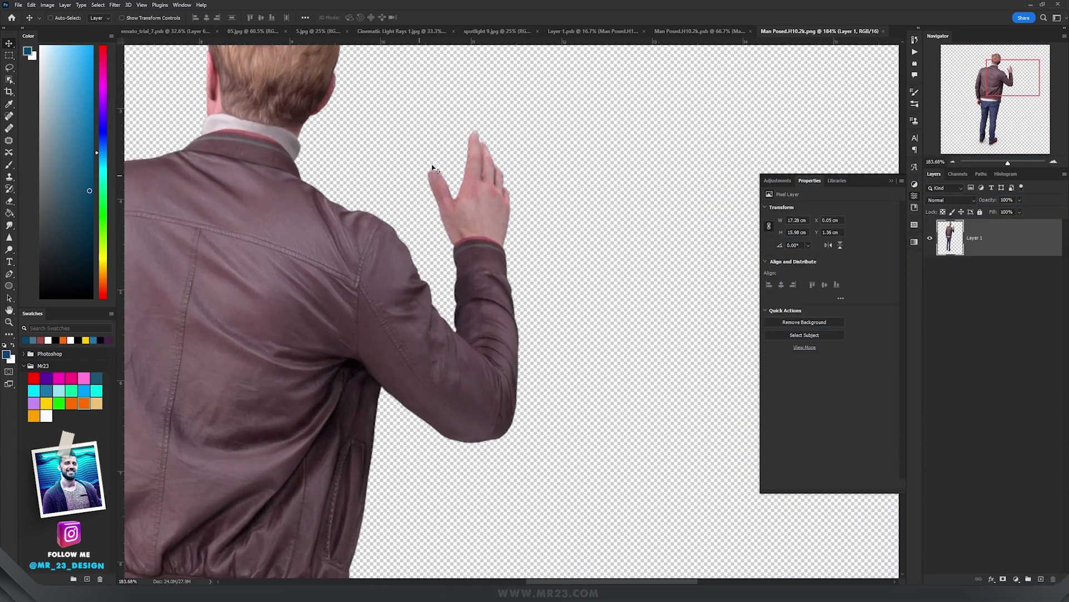
Start Puppet Warp on the man's arm and pin the hand, forearm, shoulder and upper back.
click(31, 5)
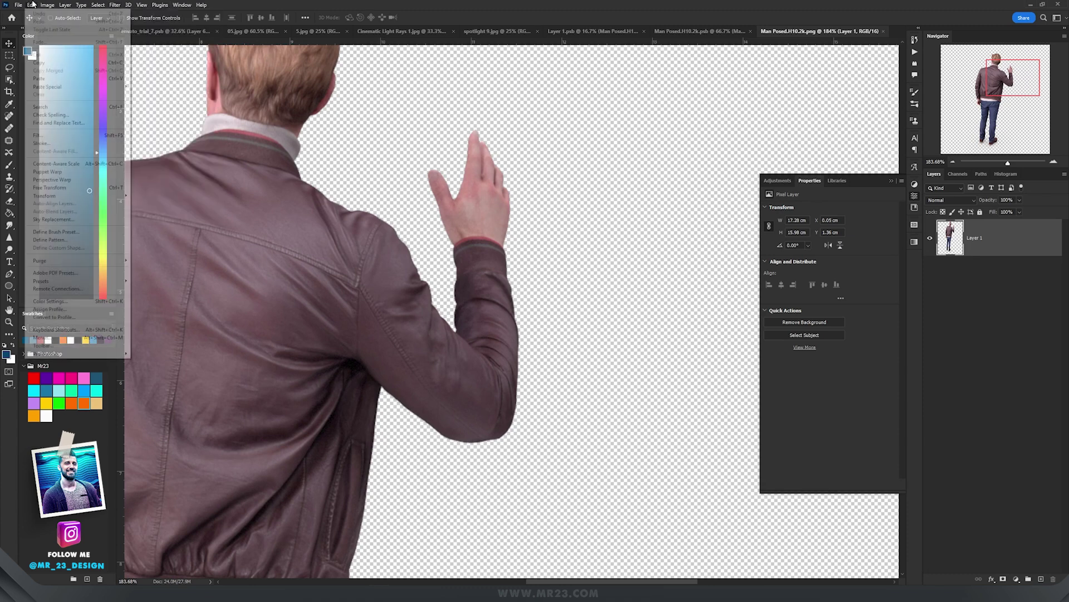
click(57, 172)
click(482, 171)
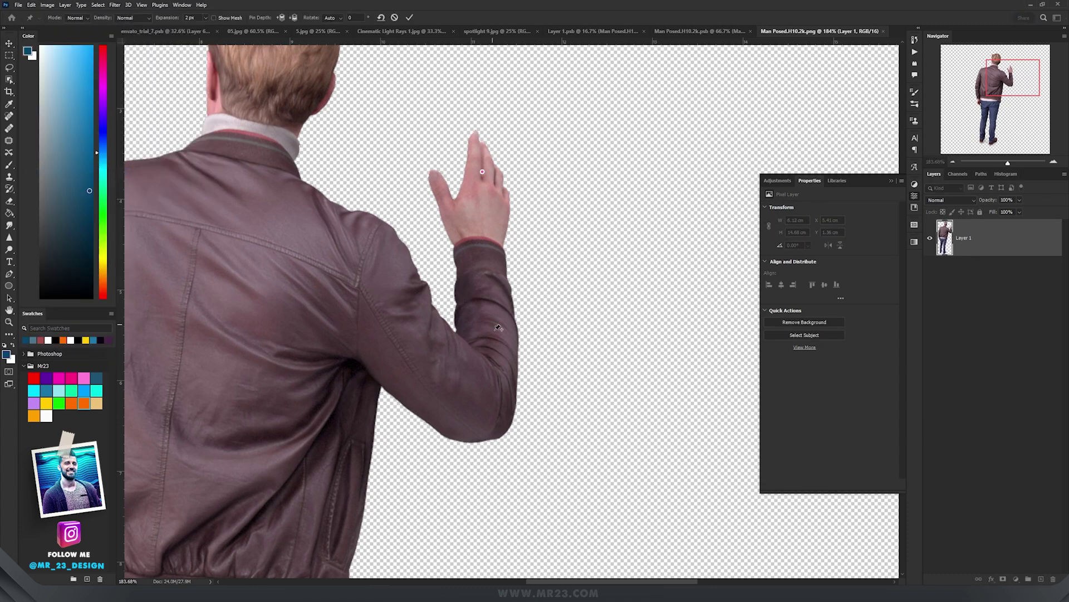
click(493, 338)
click(488, 403)
click(353, 260)
click(231, 173)
click(139, 176)
Drag the hand and wrist pins to bend the arm rightward onto the boy.
drag(483, 171, 507, 173)
drag(493, 338, 508, 337)
drag(507, 173, 526, 189)
click(511, 272)
drag(510, 273, 524, 274)
mouse_move(526, 189)
mouse_down()
mouse_move(550, 191)
mouse_move(532, 195)
mouse_up()
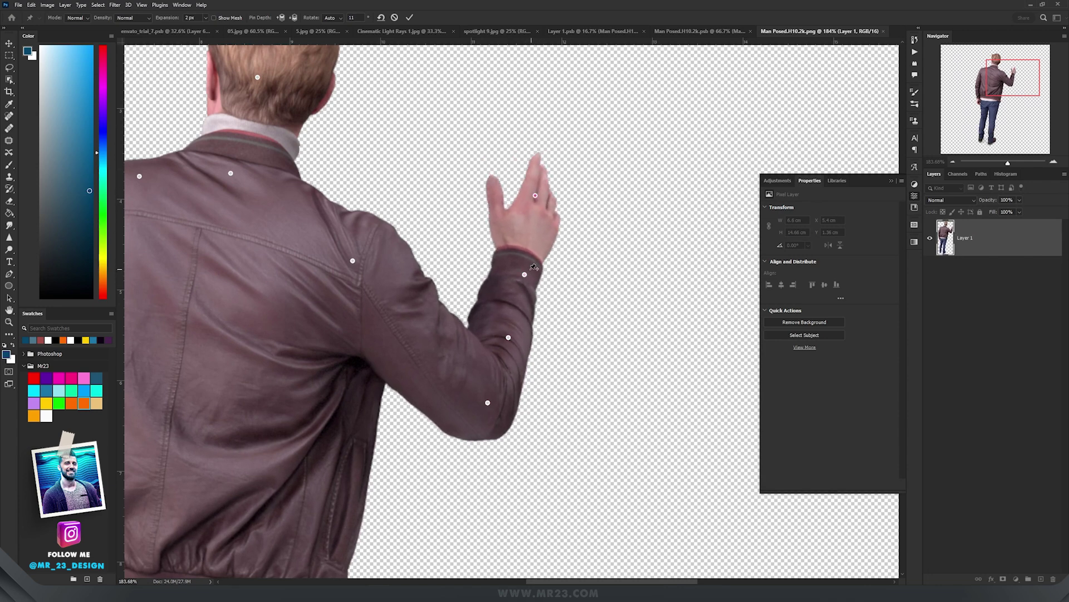
drag(525, 274, 536, 270)
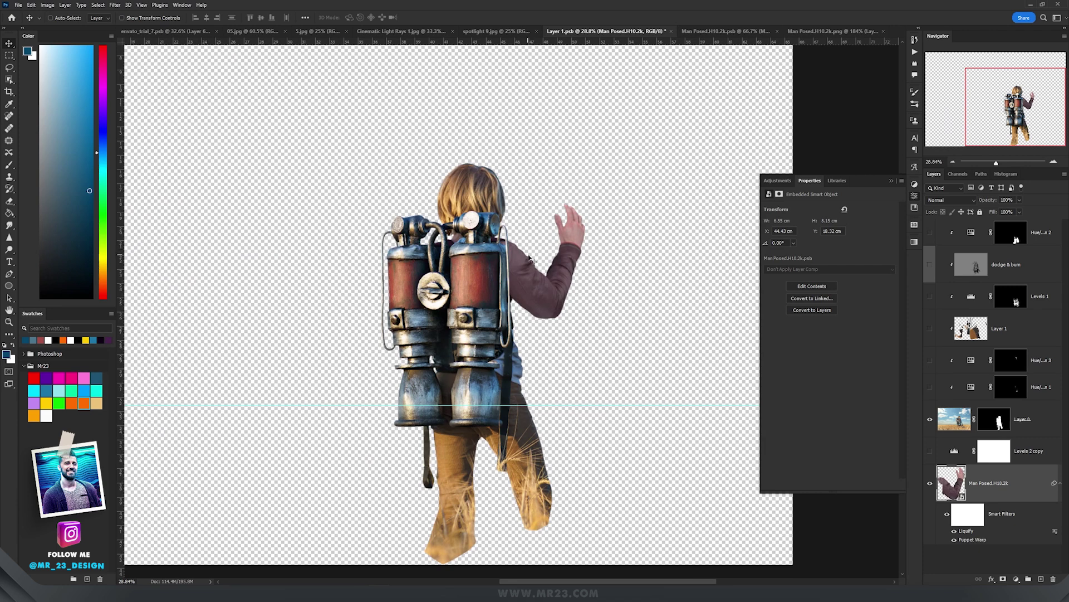
drag(529, 259, 583, 244)
Undo the arm move, show Levels 2 copy on the arm and Levels 1 on the legs, then select Layer 0.
key(ctrl+z)
click(930, 451)
click(969, 454)
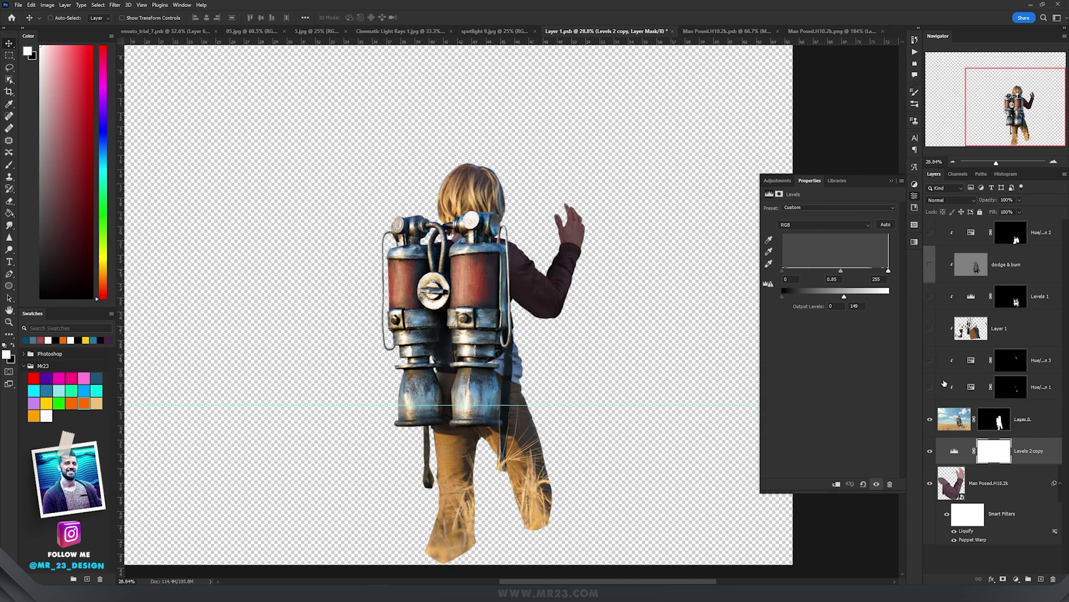
click(930, 297)
scroll(557, 469, up, 5)
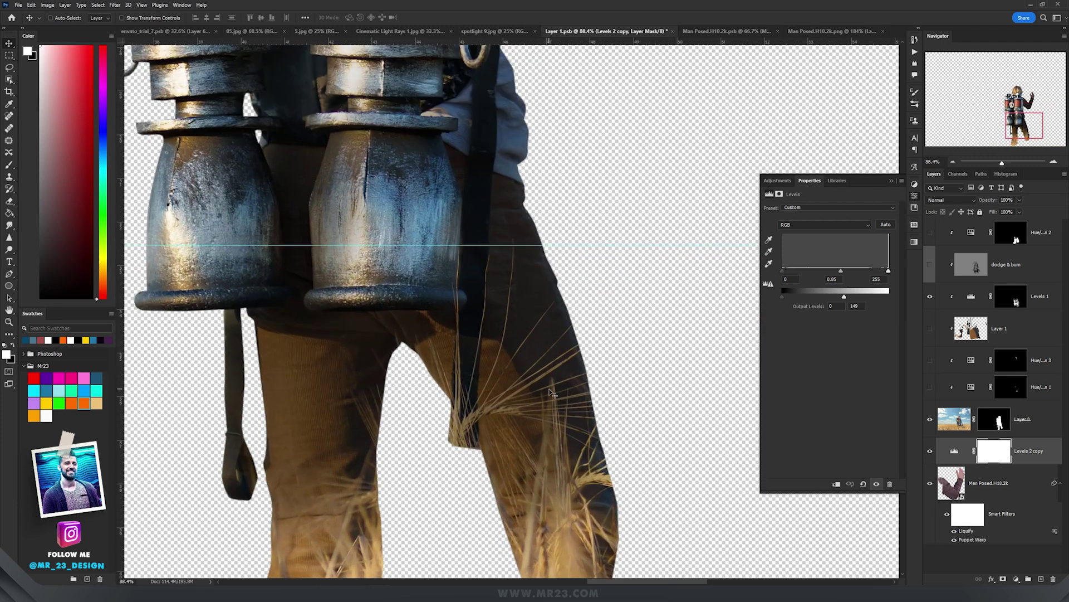
scroll(551, 393, up, 3)
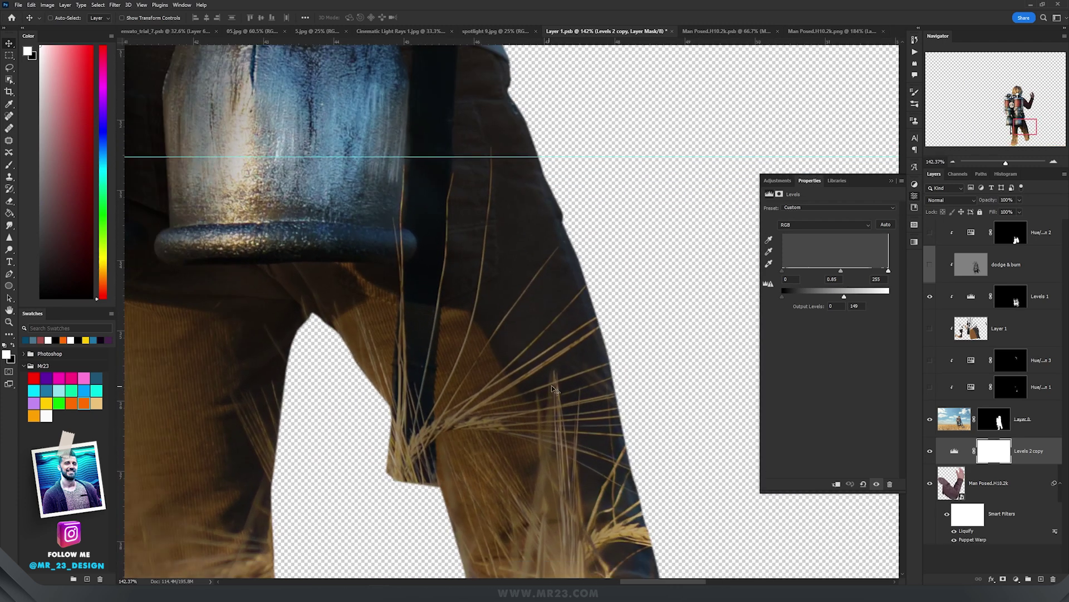
scroll(537, 377, down, 2)
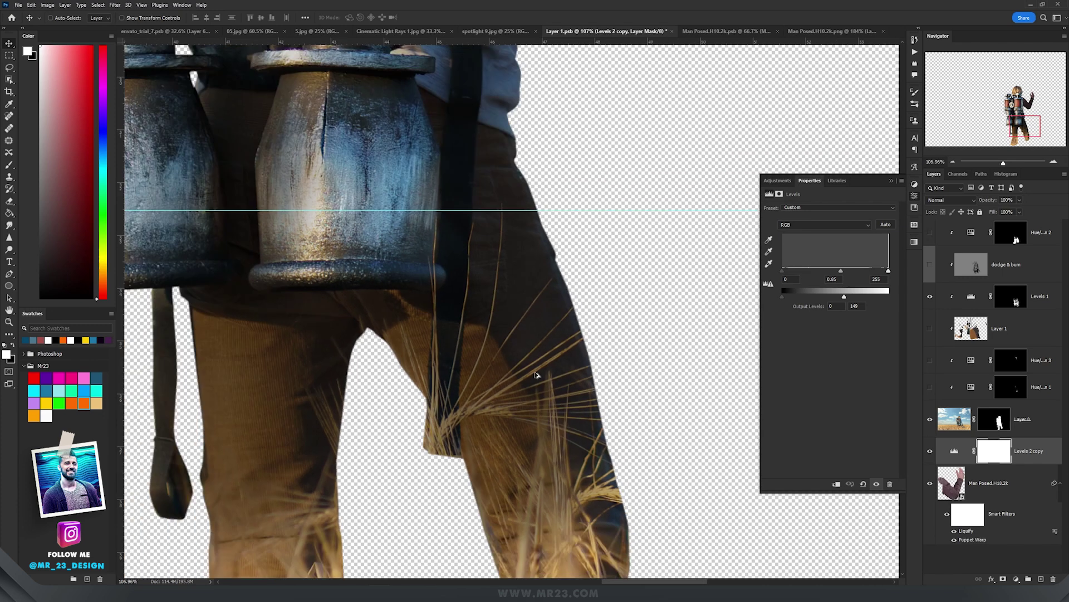
scroll(533, 381, up, 3)
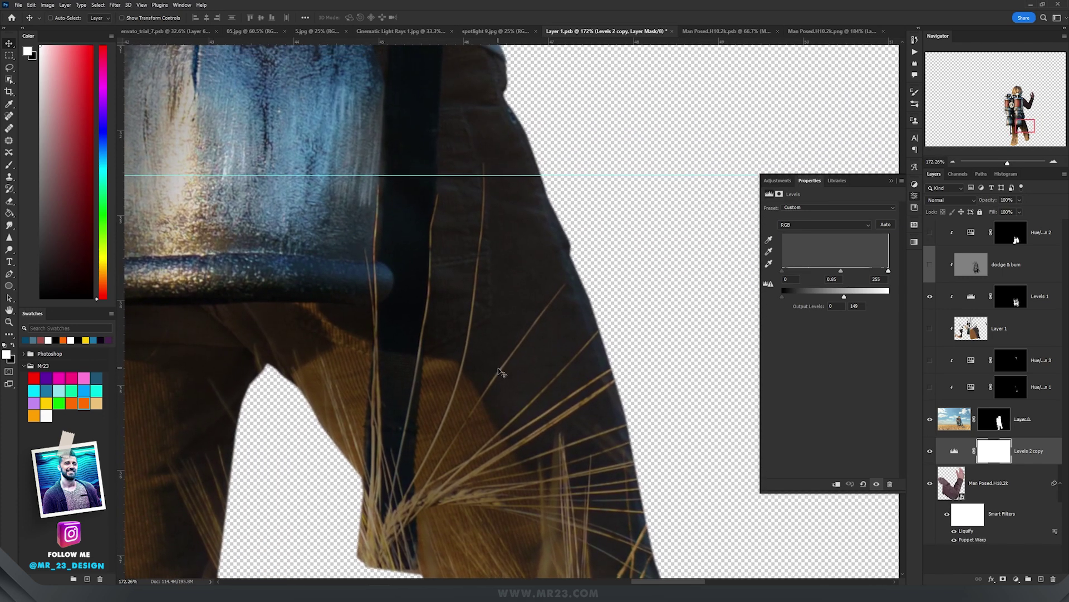
scroll(504, 325, up, 1)
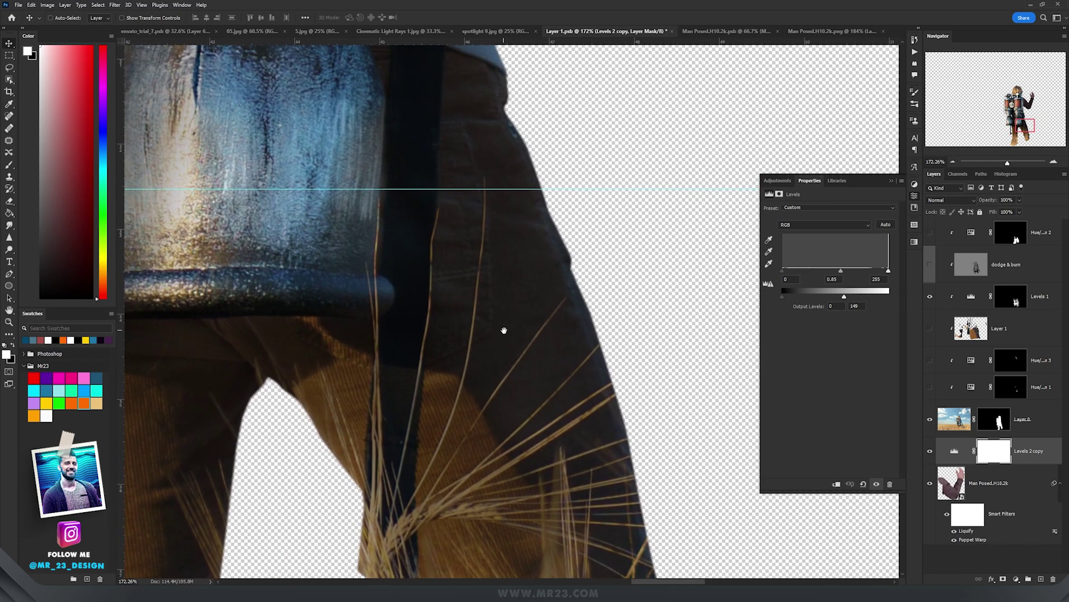
click(1045, 423)
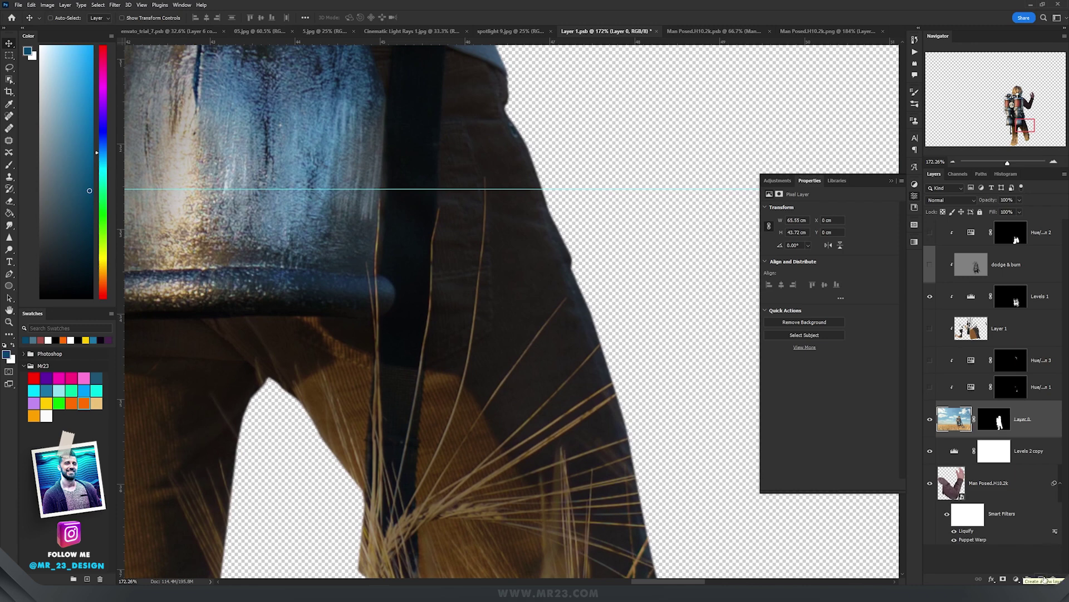
Clone trouser fabric over the wheat stalks on a new layer and merge it into Layer 0.
click(1043, 579)
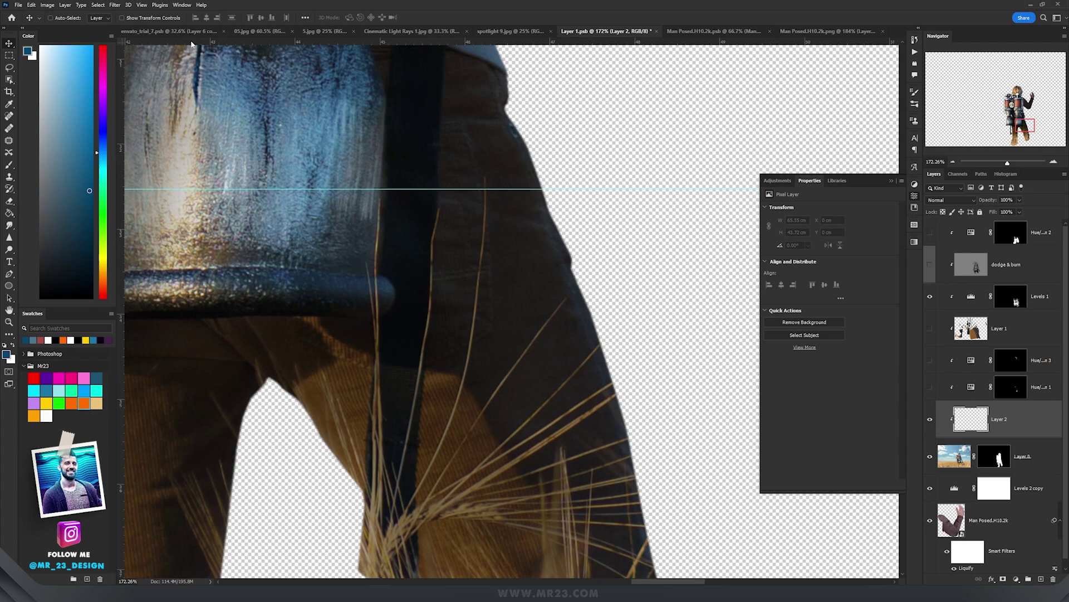
click(9, 177)
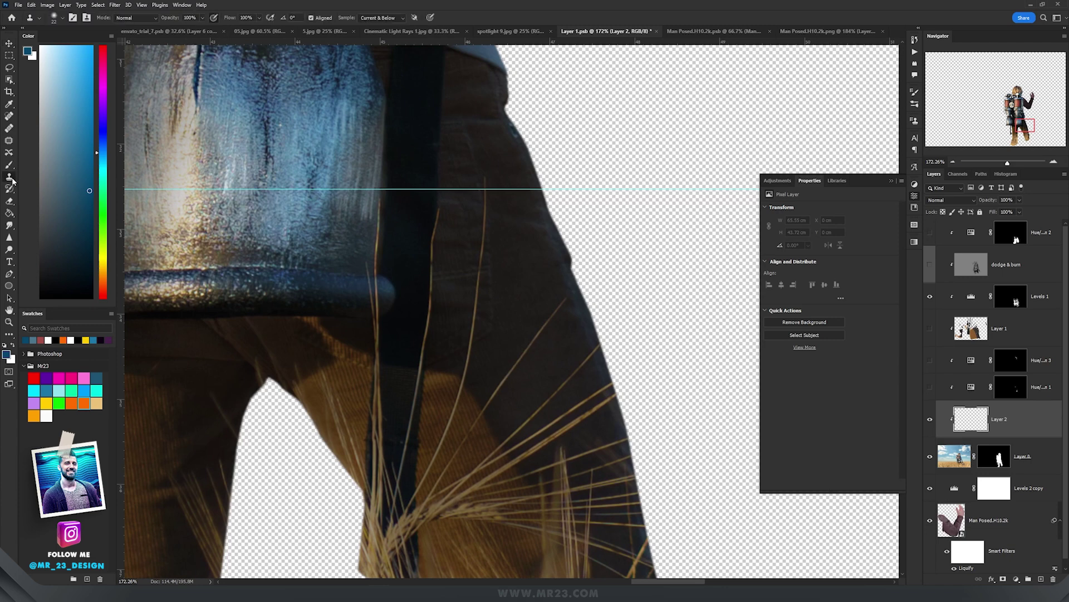
alt+click(488, 153)
mouse_move(490, 184)
mouse_down()
mouse_move(485, 210)
mouse_move(494, 173)
mouse_move(483, 252)
mouse_up()
drag(441, 222, 435, 257)
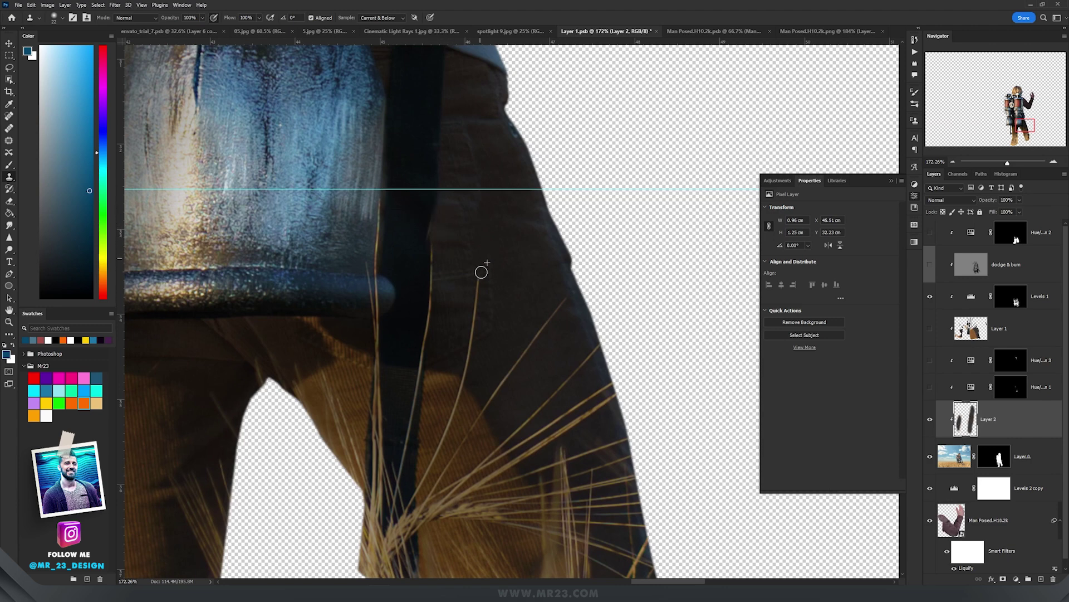
key(ctrl+e)
Turn Layer 1 back on and review the upper trousers and tanks.
scroll(588, 384, down, 3)
drag(587, 385, 574, 266)
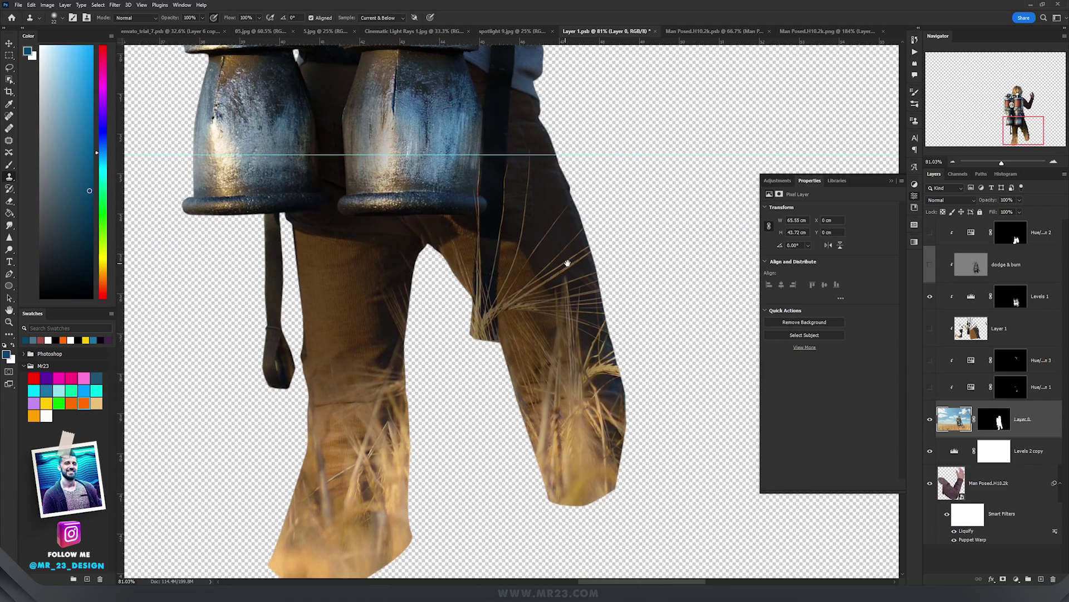
click(930, 328)
scroll(477, 233, up, 3)
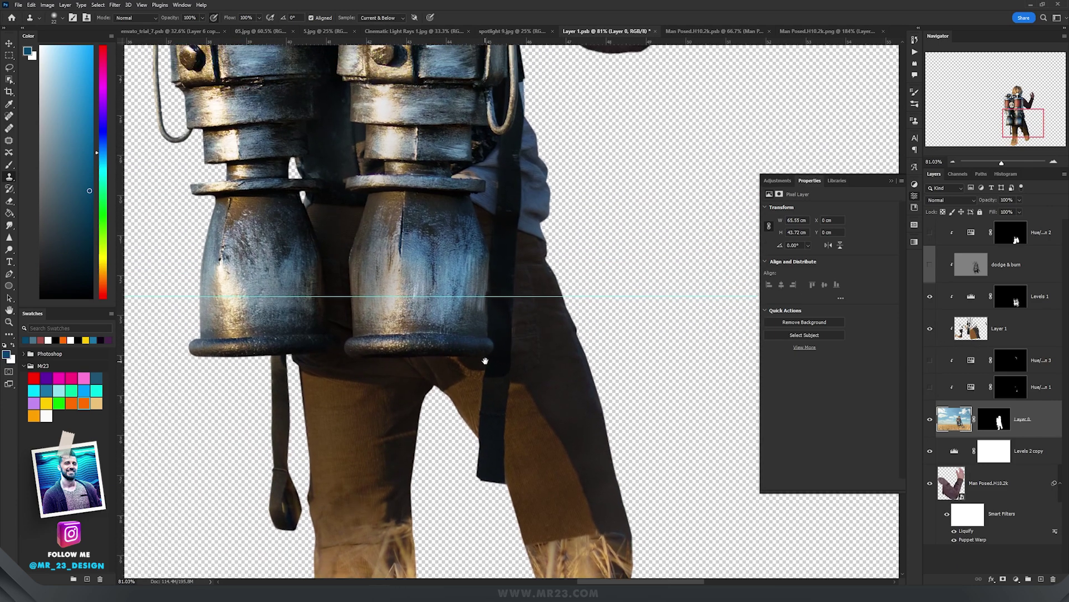
scroll(485, 362, up, 2)
Turn on the Levels darkening and dodge & burn shading, checking the Levels 2 and Color Balance settings.
scroll(514, 306, down, 8)
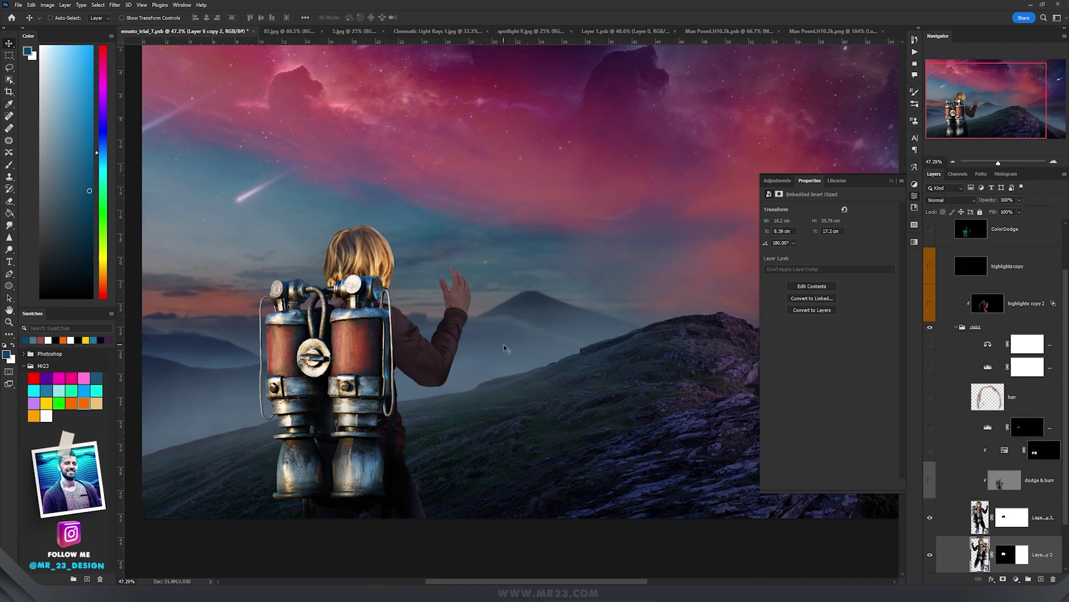
click(950, 483)
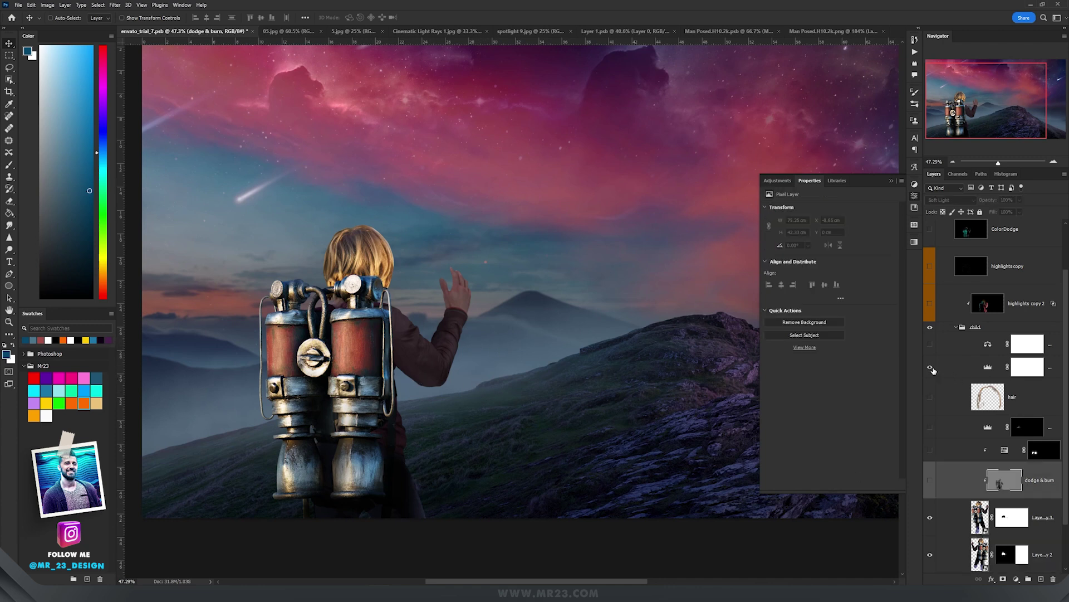
click(931, 367)
click(992, 370)
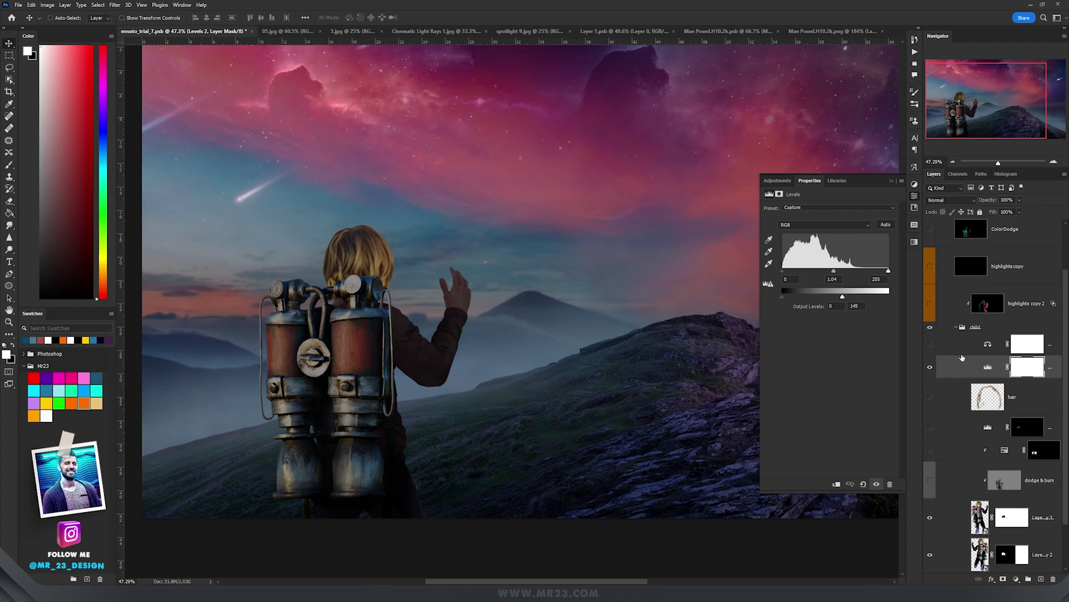
click(992, 346)
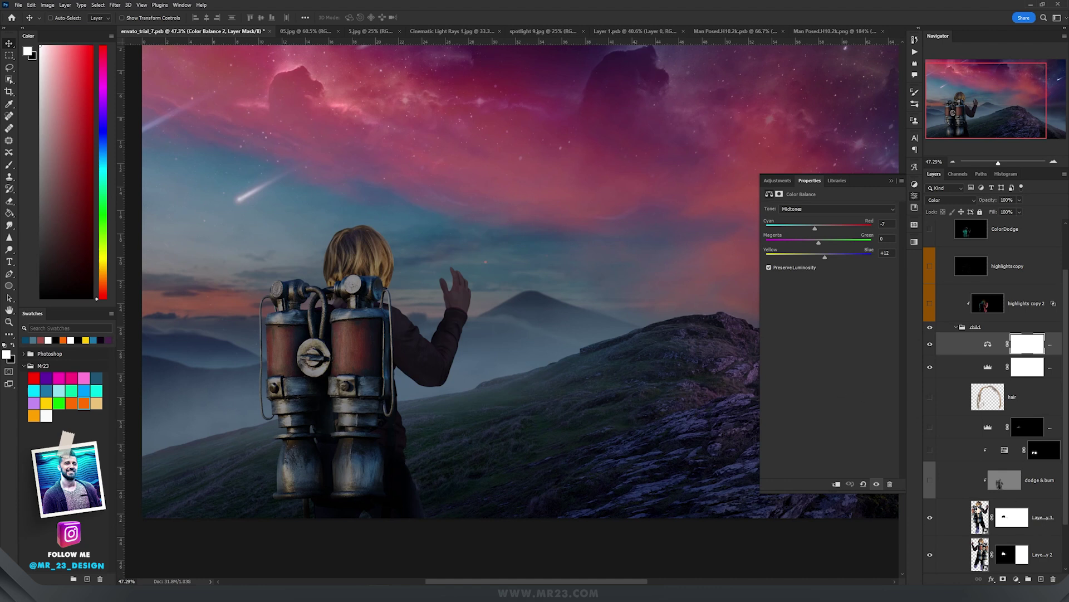
click(930, 480)
click(1004, 481)
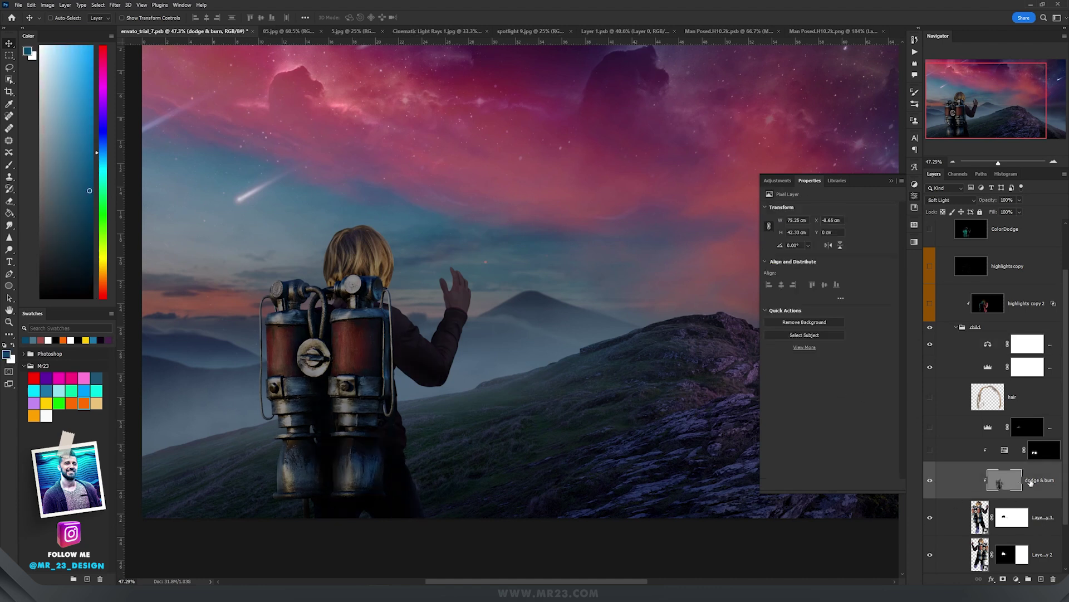
Show the Hue/Saturation teal recolour on the tanks and the Levels adjustment on the boy.
click(930, 451)
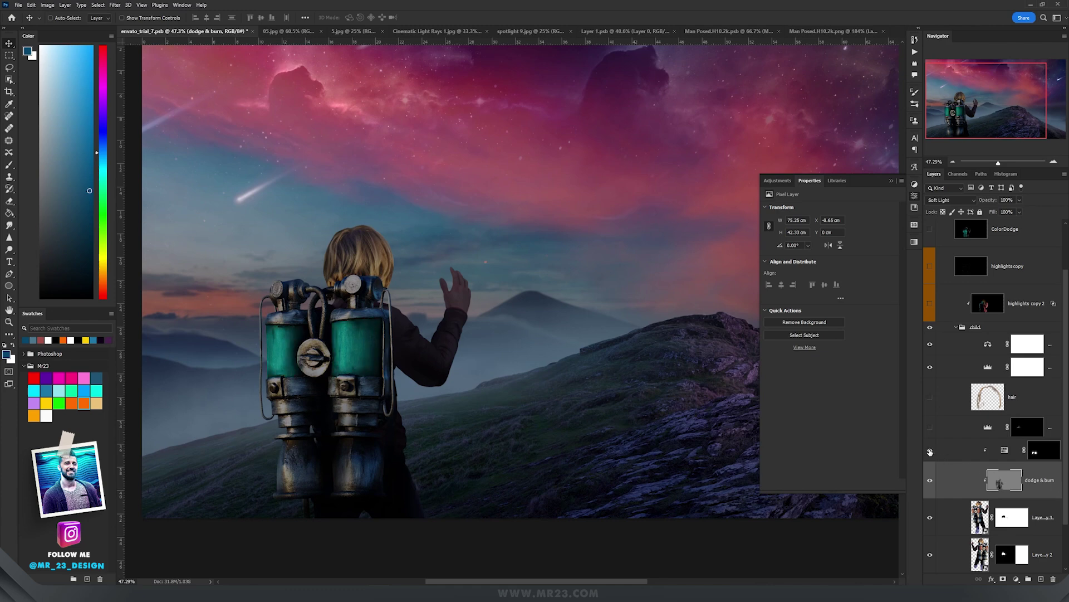
click(1012, 450)
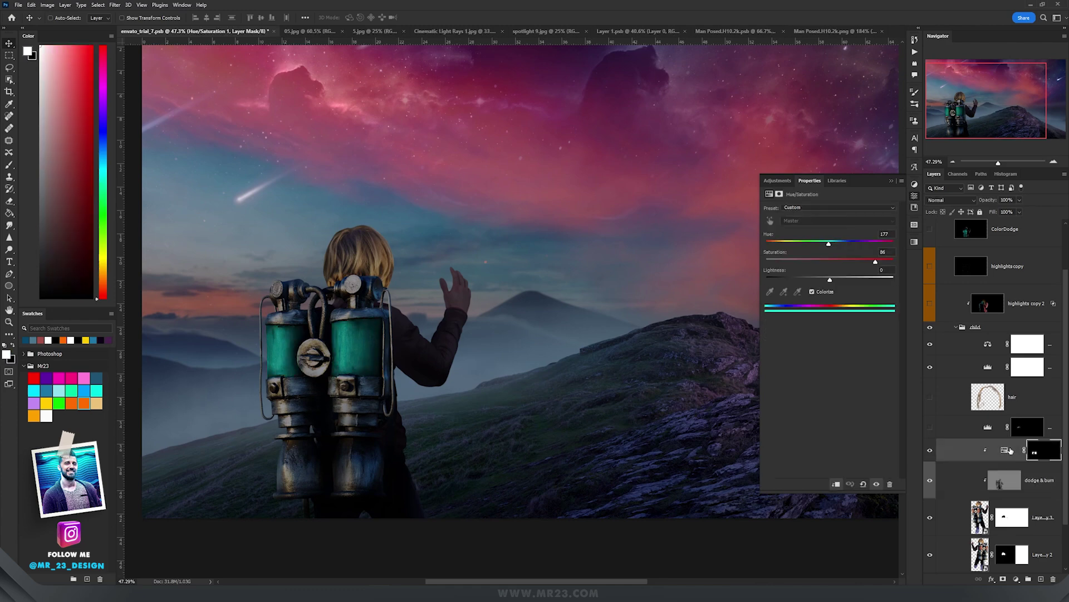
click(930, 450)
click(930, 450)
scroll(288, 371, up, 5)
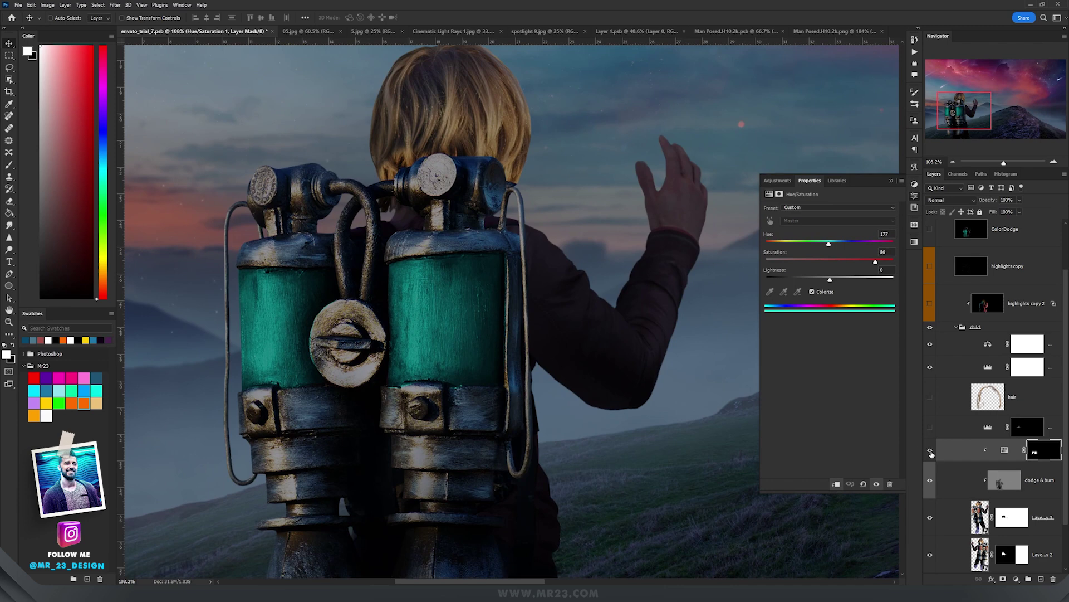
click(930, 426)
Compare the painted hair with the original and shift the hair layer up and left.
scroll(496, 167, up, 5)
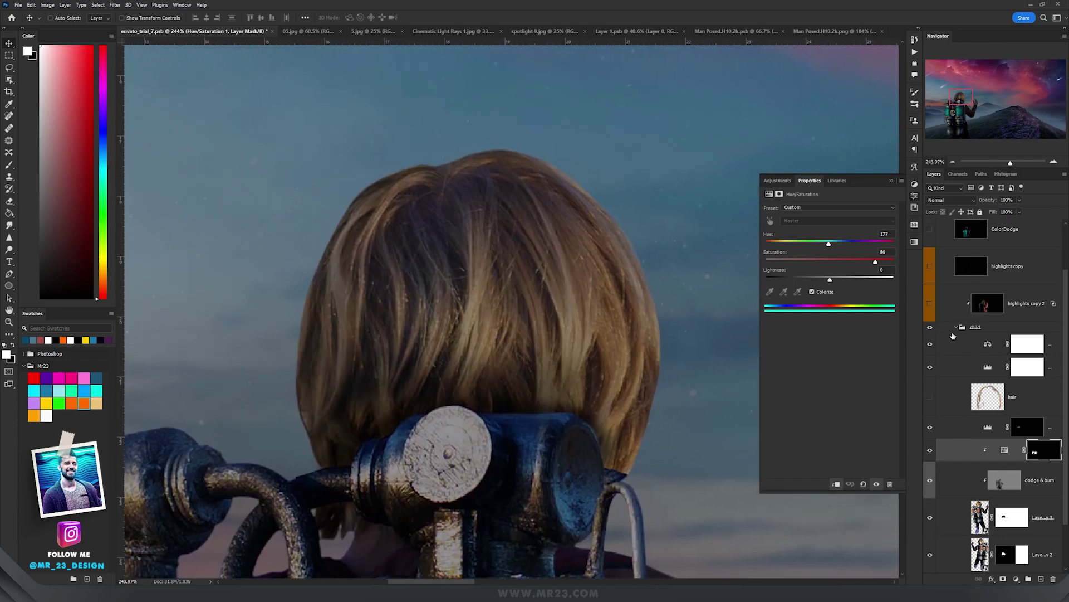
click(930, 399)
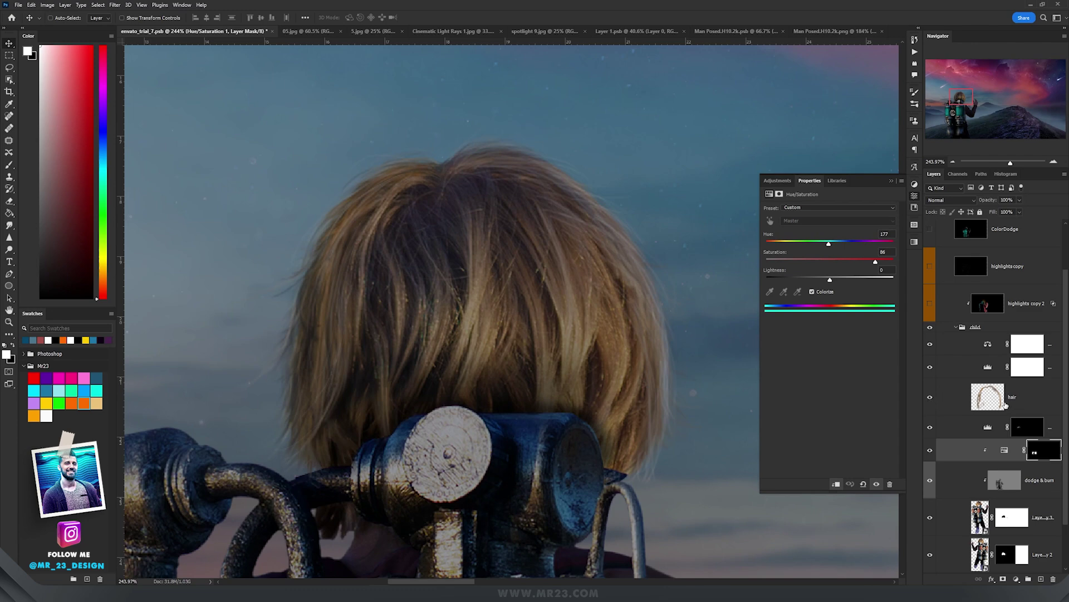
click(1007, 399)
drag(624, 298, 531, 210)
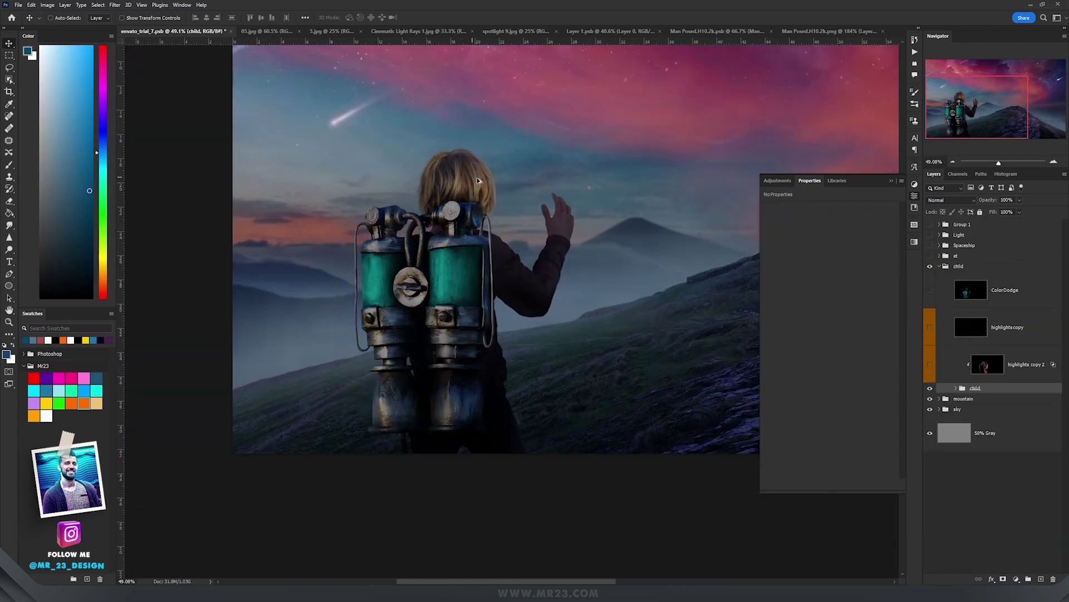
scroll(602, 294, up, 1)
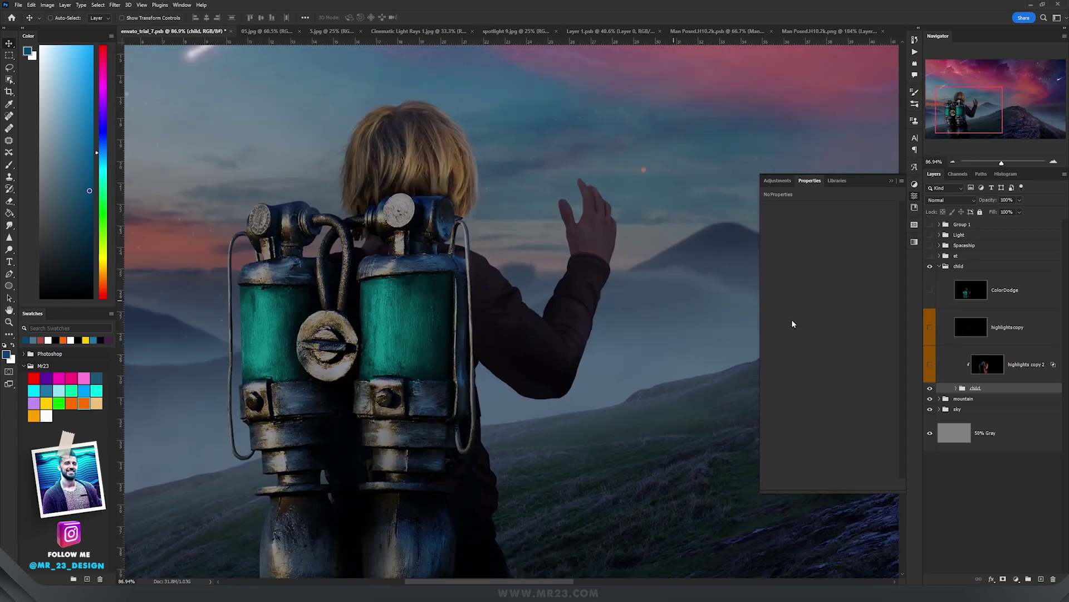
Turn on the highlights copy 2, highlights copy and ColorDodge layers.
click(928, 366)
click(1030, 365)
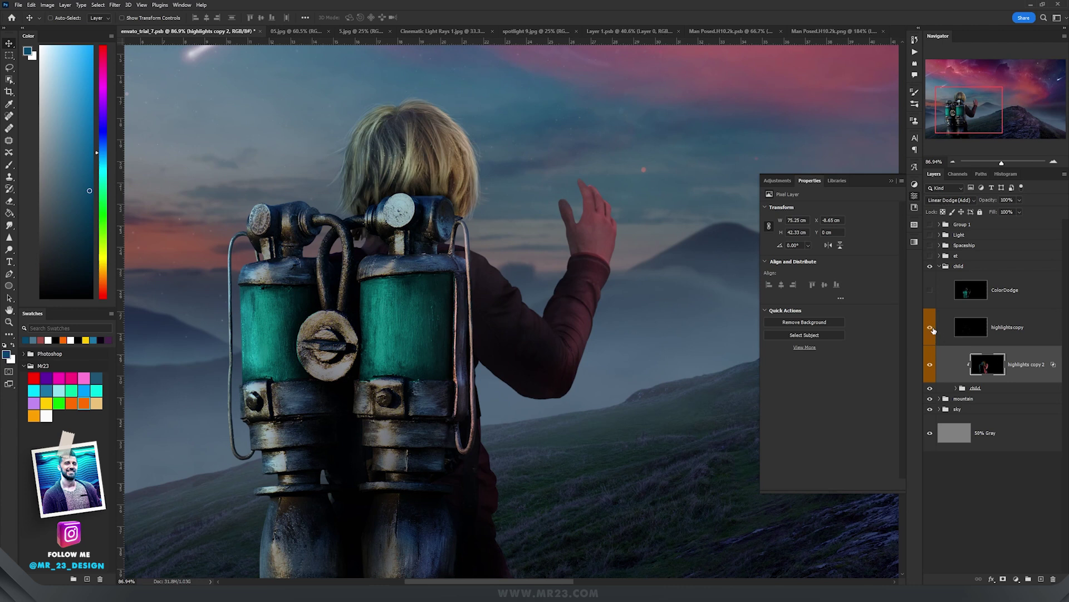
click(933, 328)
click(997, 333)
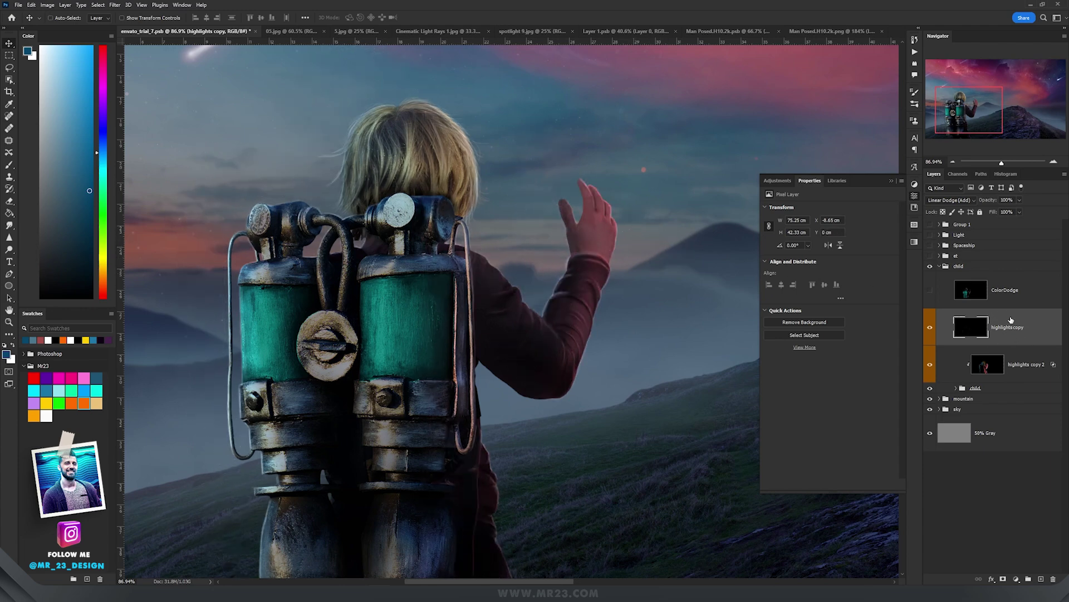
scroll(616, 272, down, 4)
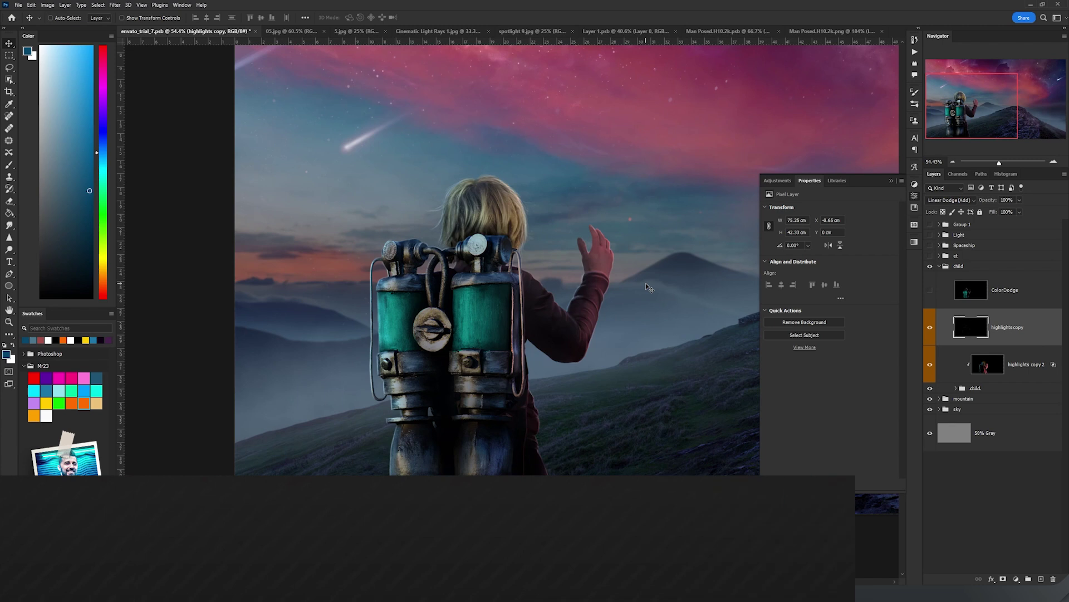
click(929, 290)
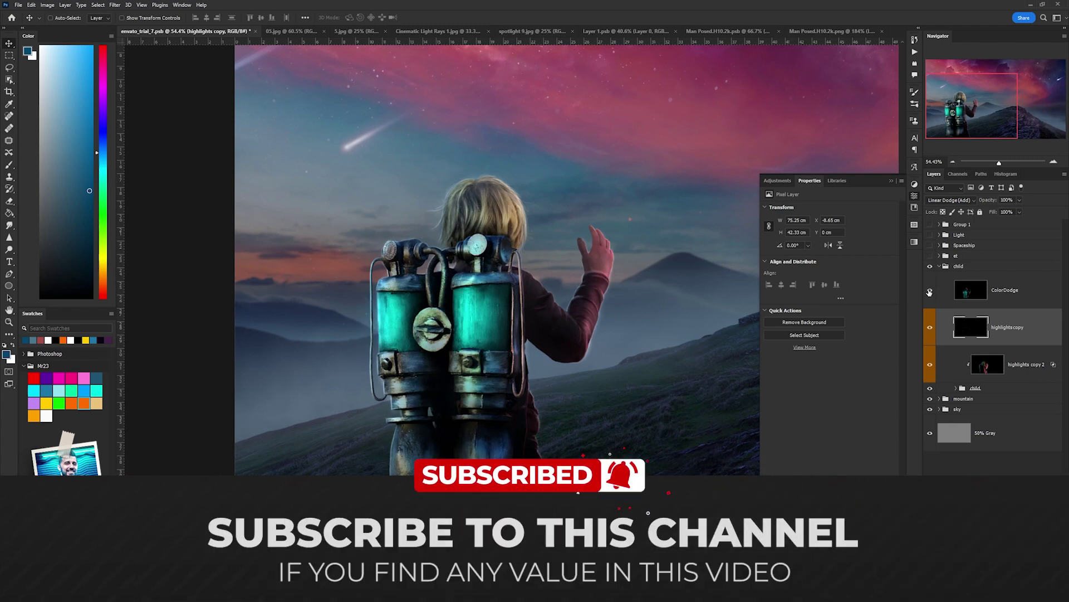
Hide ColorDodge and add a new black-filled Layer 11 set to Color Dodge blending.
click(1005, 299)
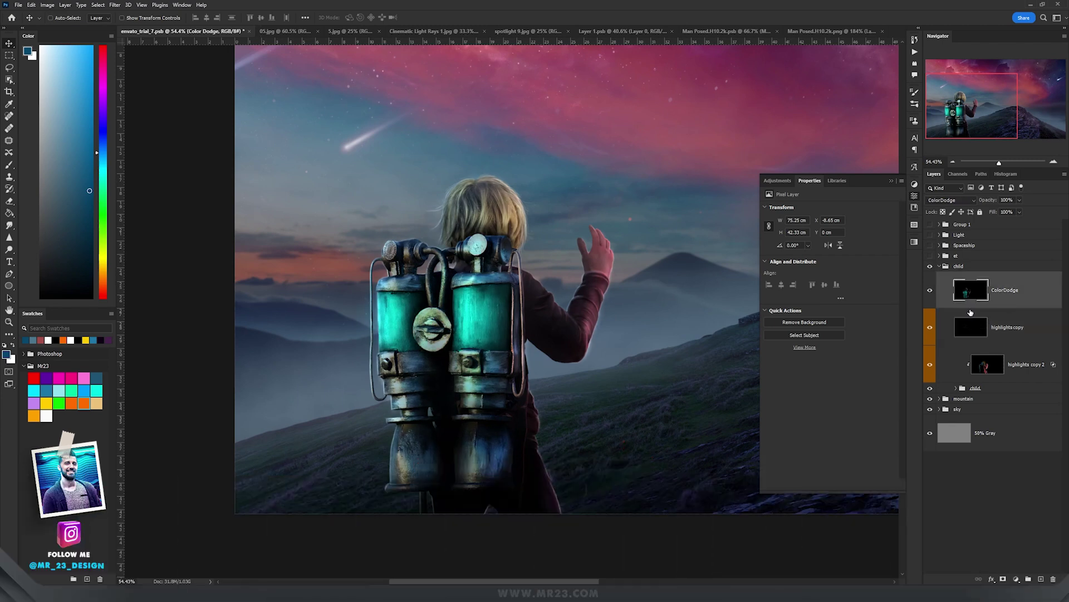
click(931, 294)
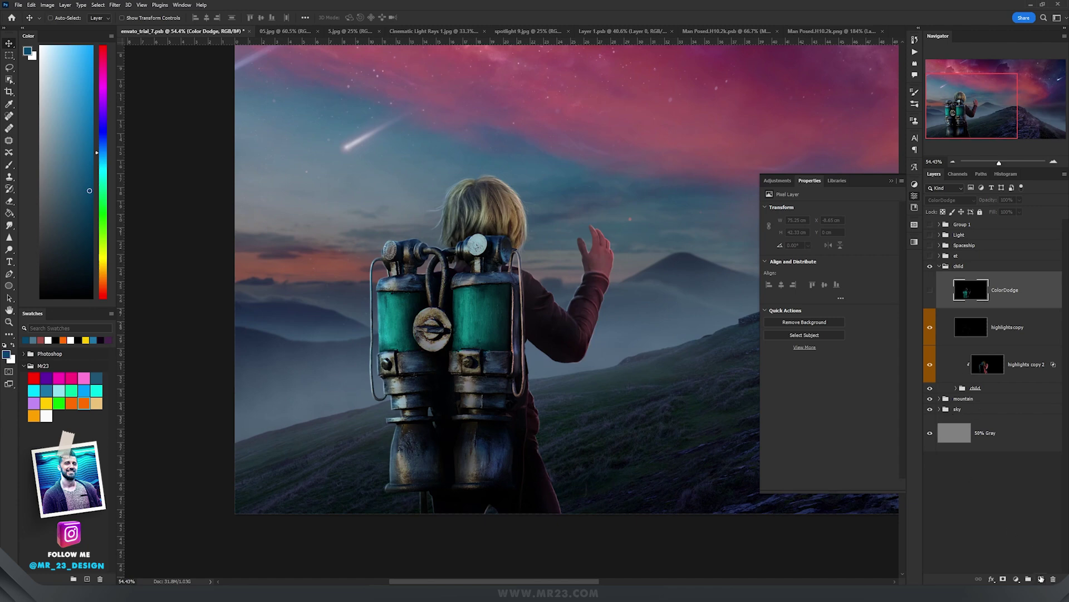
click(1041, 579)
key(d)
key(g)
click(536, 250)
key(v)
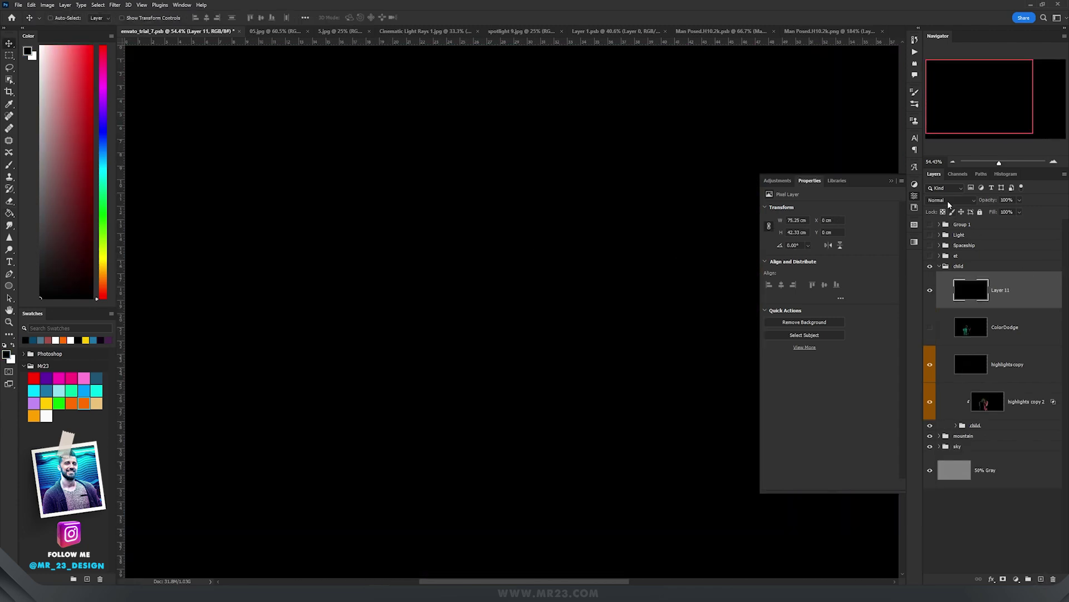
click(950, 200)
click(947, 284)
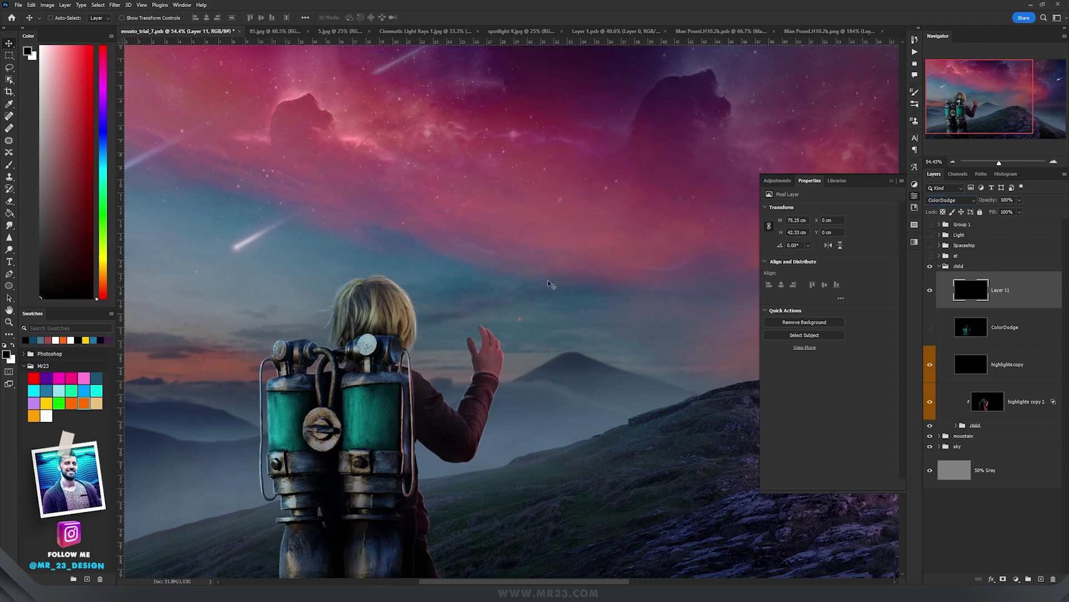
Paint white light with a roughly 262 px soft brush over both tanks and the left pipe.
key(b)
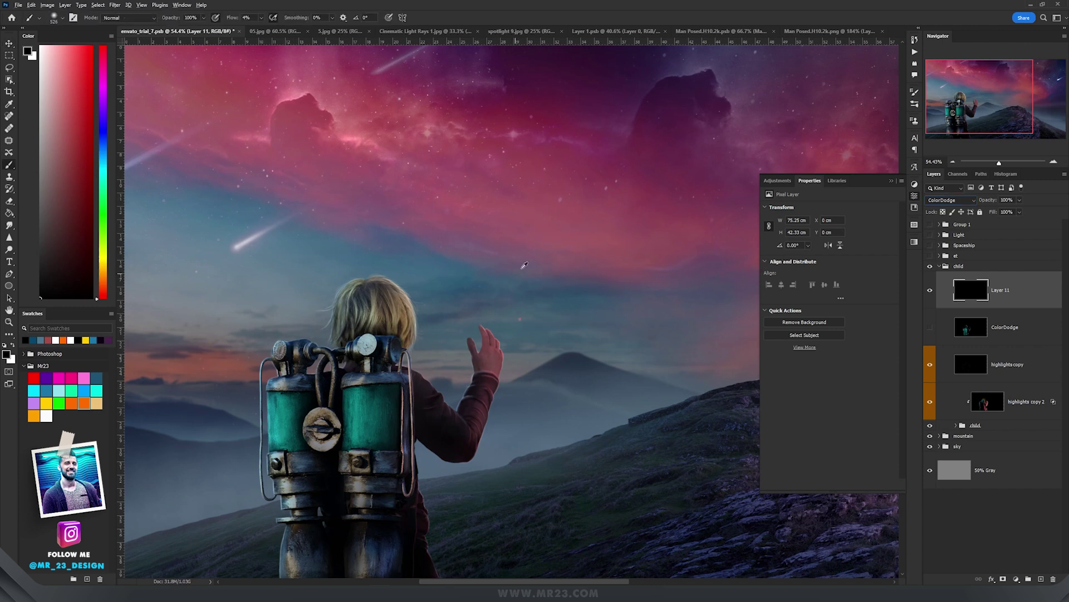
drag(526, 248, 470, 249)
key(x)
drag(506, 371, 552, 371)
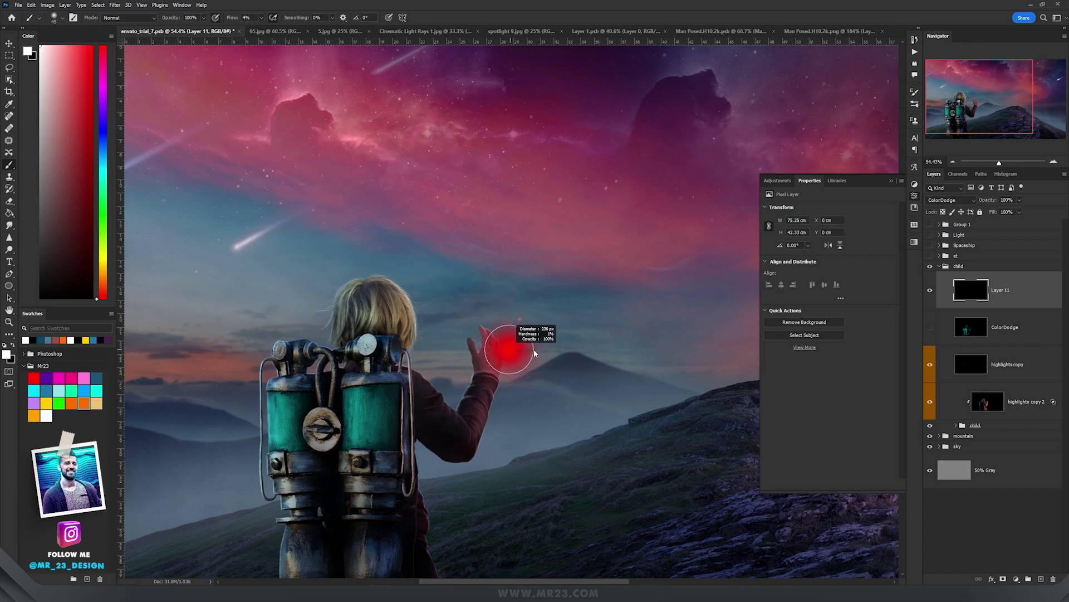
drag(357, 443, 358, 419)
mouse_move(264, 480)
mouse_down()
mouse_move(287, 363)
mouse_move(320, 374)
mouse_move(340, 322)
mouse_move(403, 326)
mouse_move(411, 374)
mouse_move(453, 411)
mouse_move(472, 392)
mouse_move(491, 447)
mouse_move(445, 463)
mouse_move(407, 430)
mouse_up()
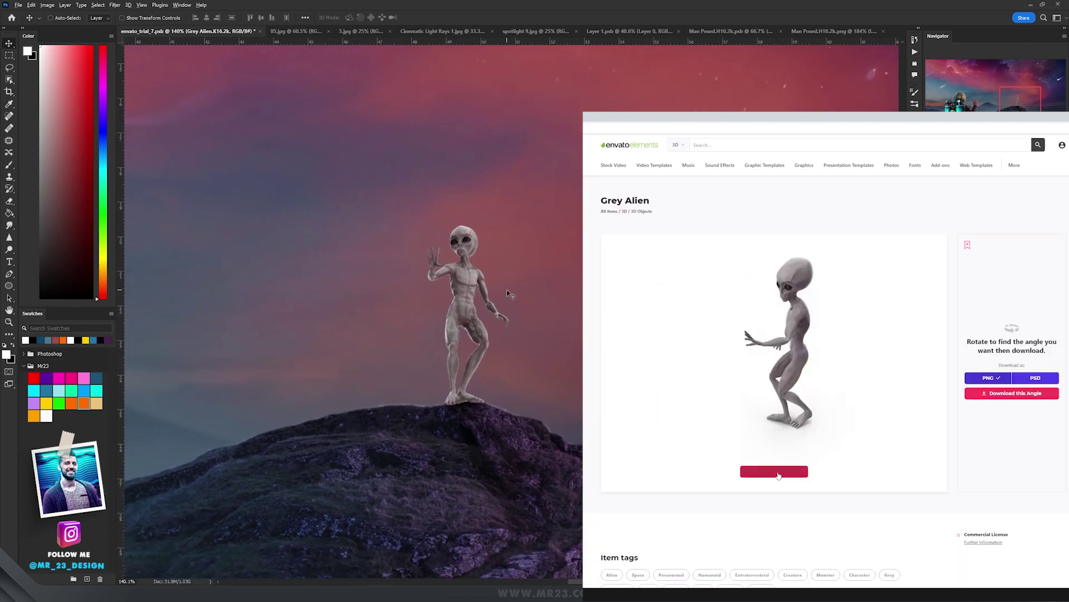
Undo the alien nudge and turn on the adjustment that darkens the alien.
scroll(506, 289, up, 2)
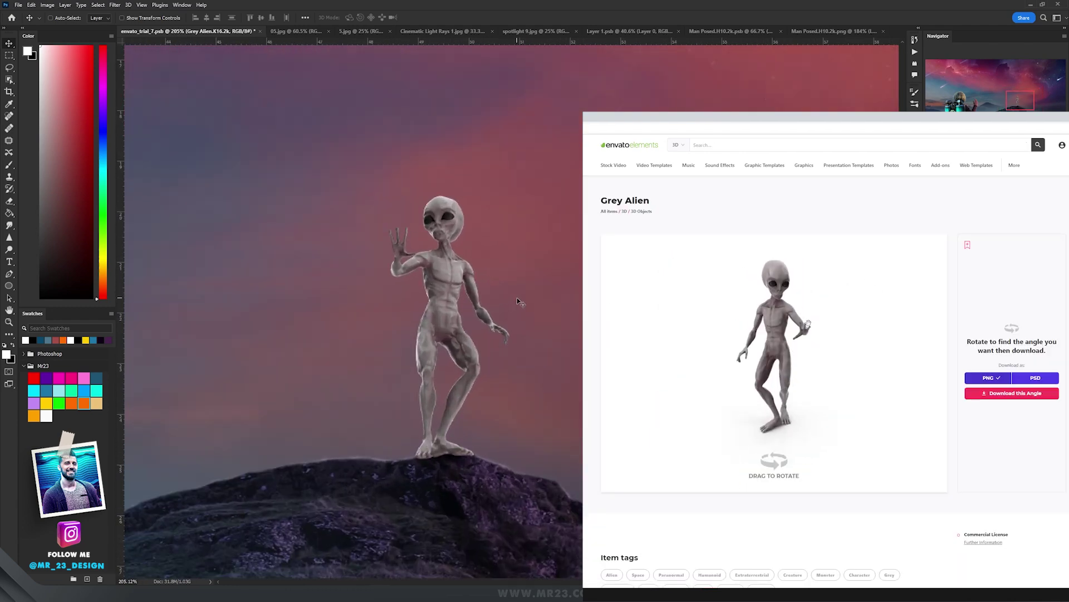
drag(526, 302, 521, 300)
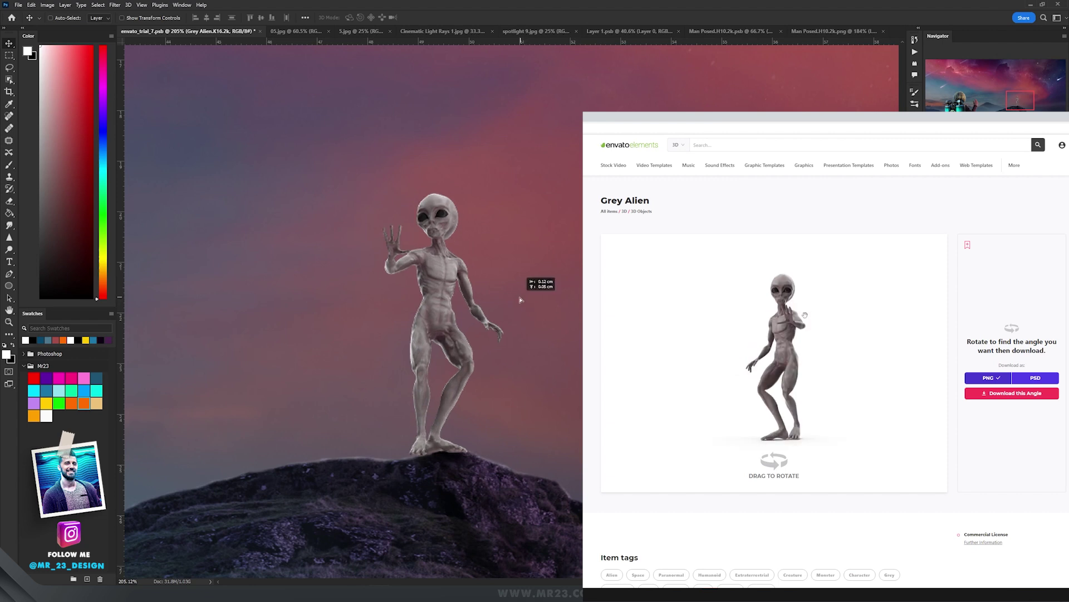
key(ctrl+z)
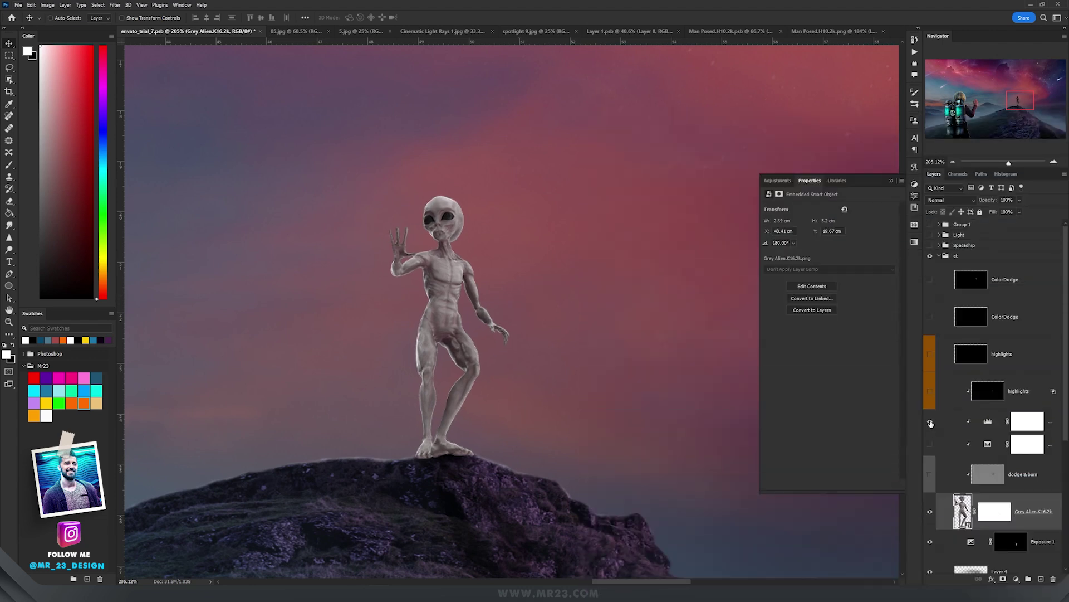
click(931, 422)
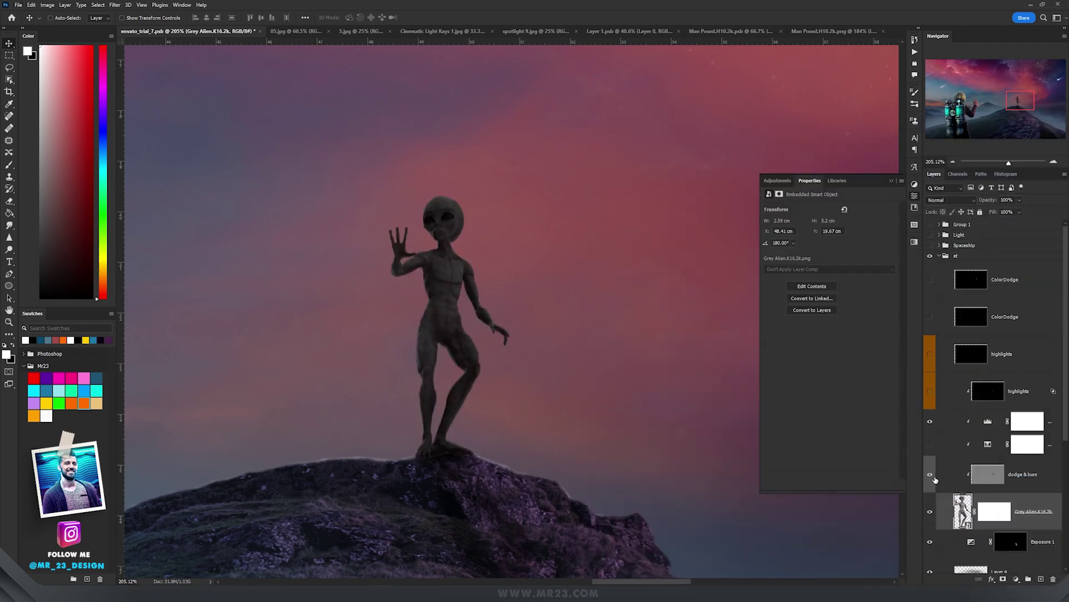
click(990, 477)
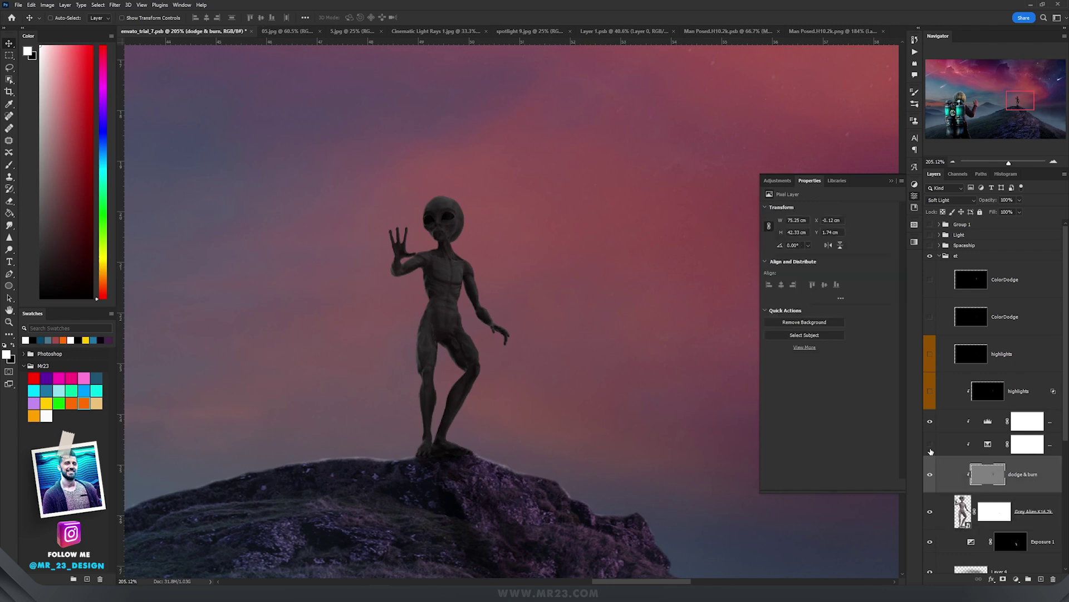
click(1040, 450)
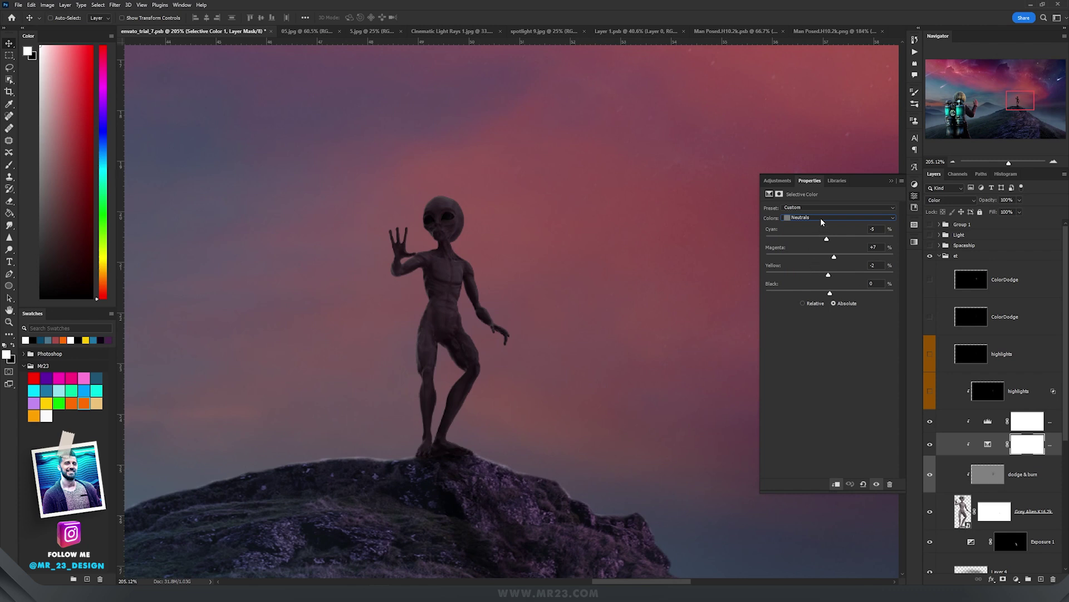
Show the alien's clipped highlights layer, toggling it off and on to compare.
click(1017, 403)
click(931, 393)
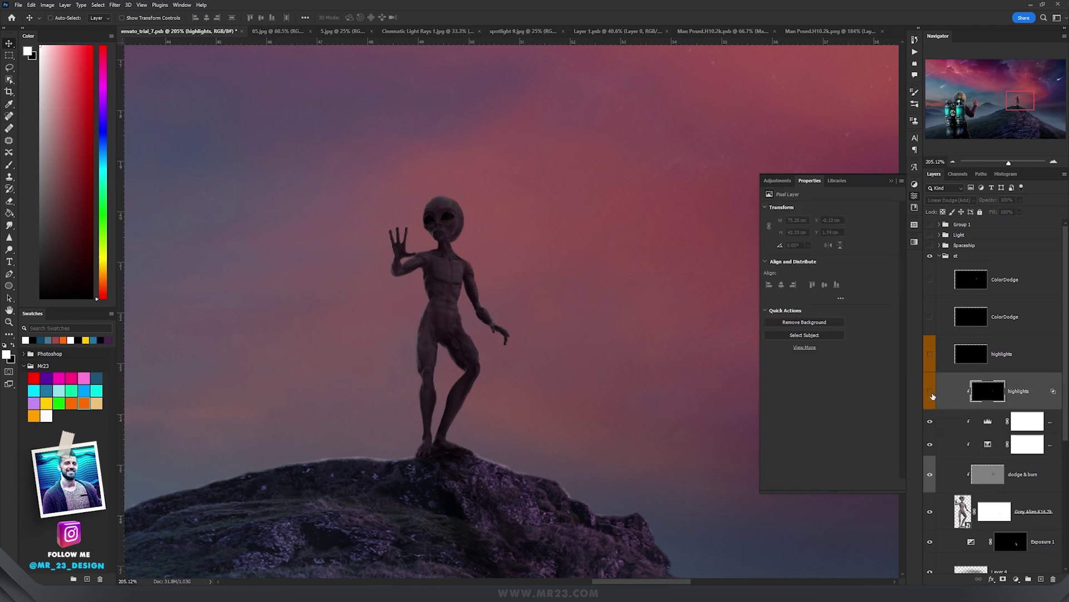
click(931, 393)
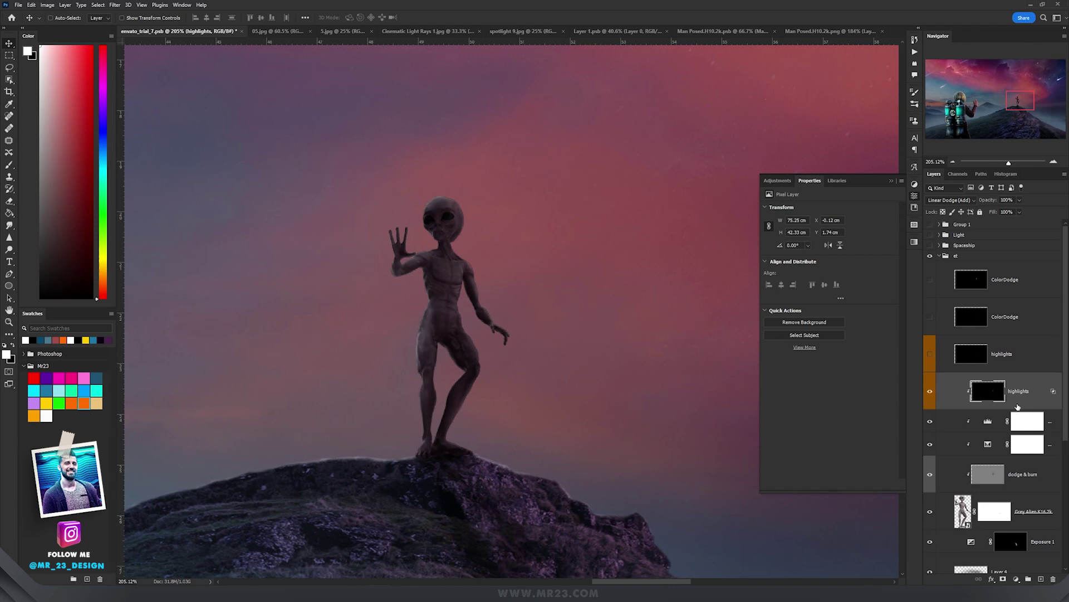
double_click(989, 400)
key(Escape)
click(1011, 357)
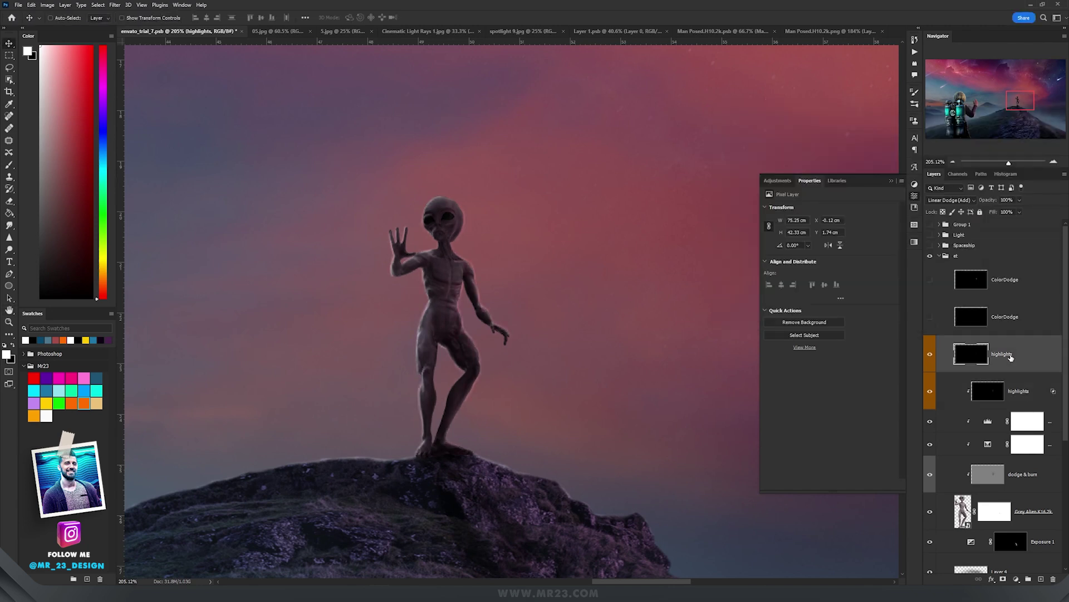
Turn on the rim glow and the top ColorDodge layer around the alien.
click(929, 318)
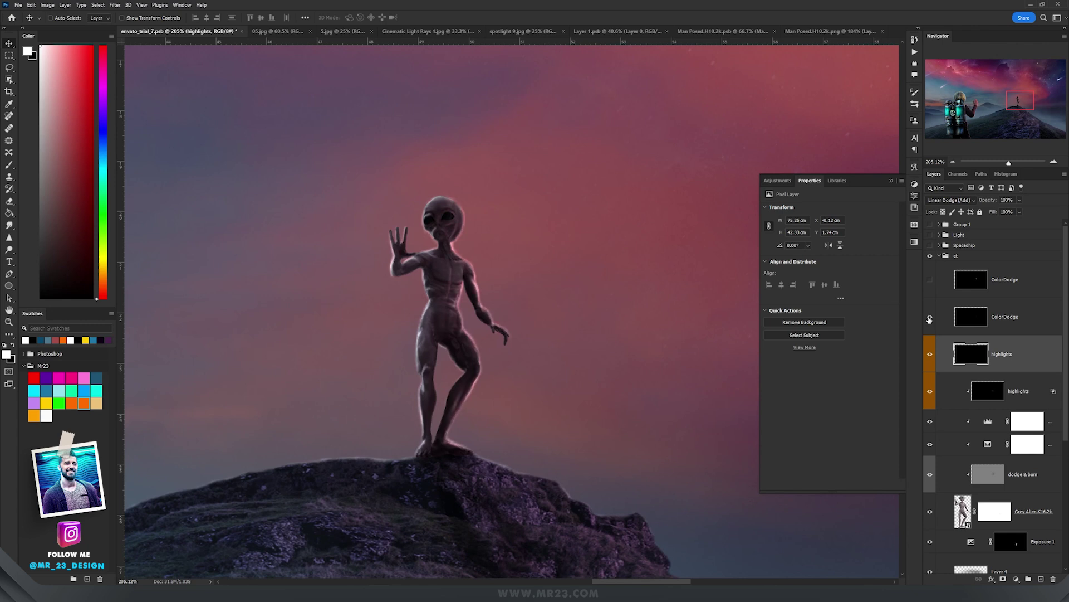
click(930, 281)
click(1031, 289)
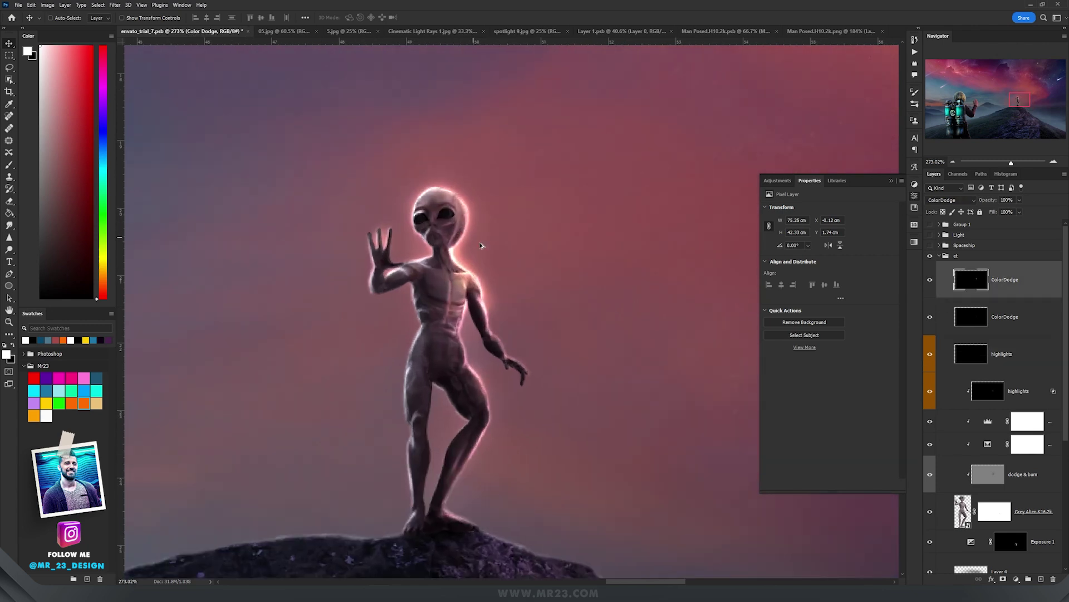
drag(473, 237, 482, 245)
scroll(472, 227, down, 3)
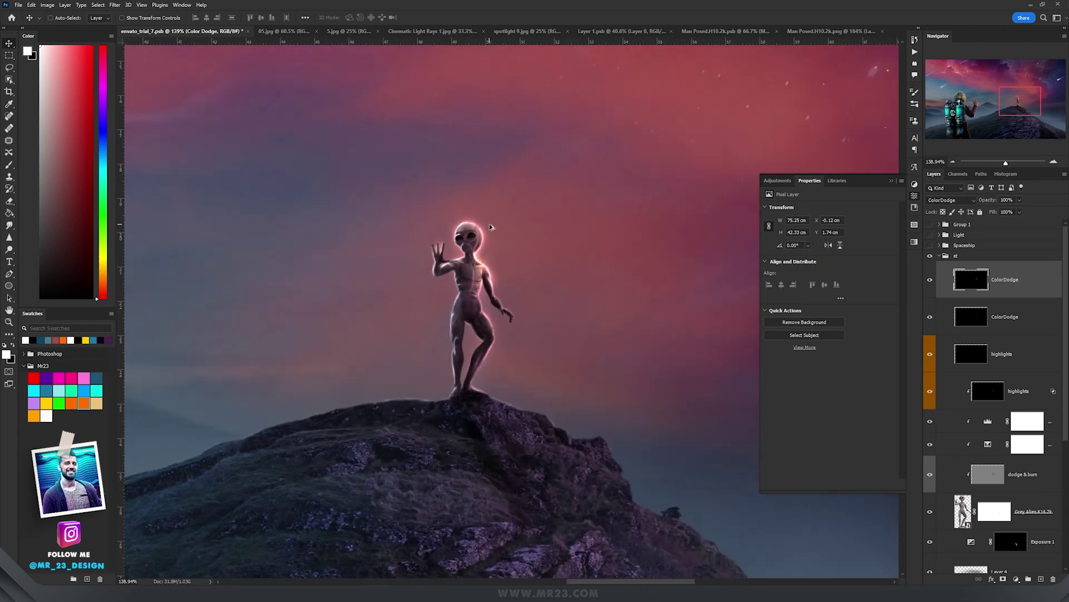
scroll(503, 299, up, 3)
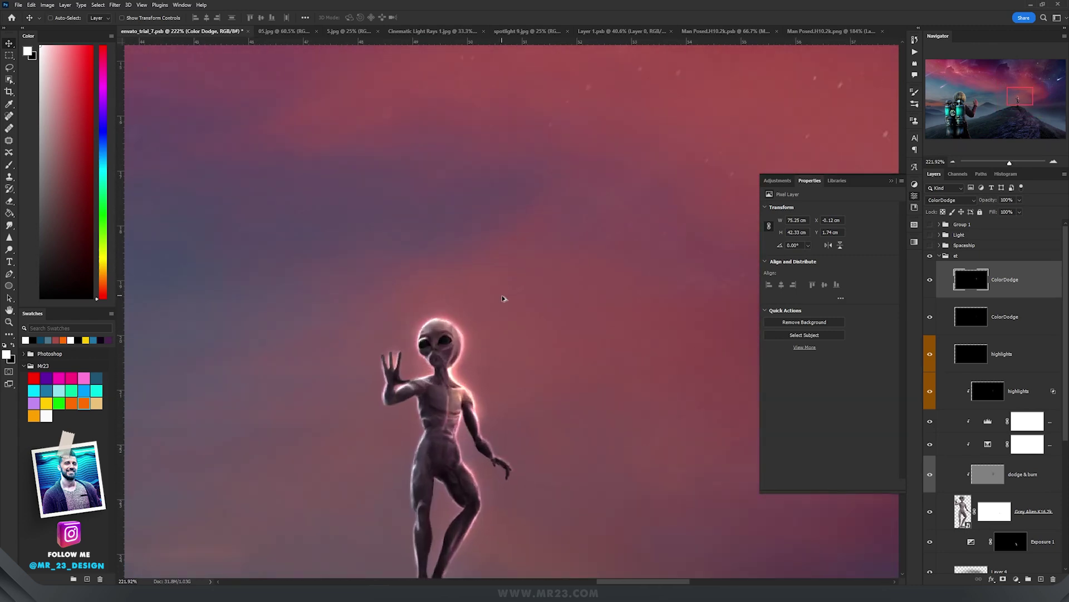
scroll(505, 308, up, 2)
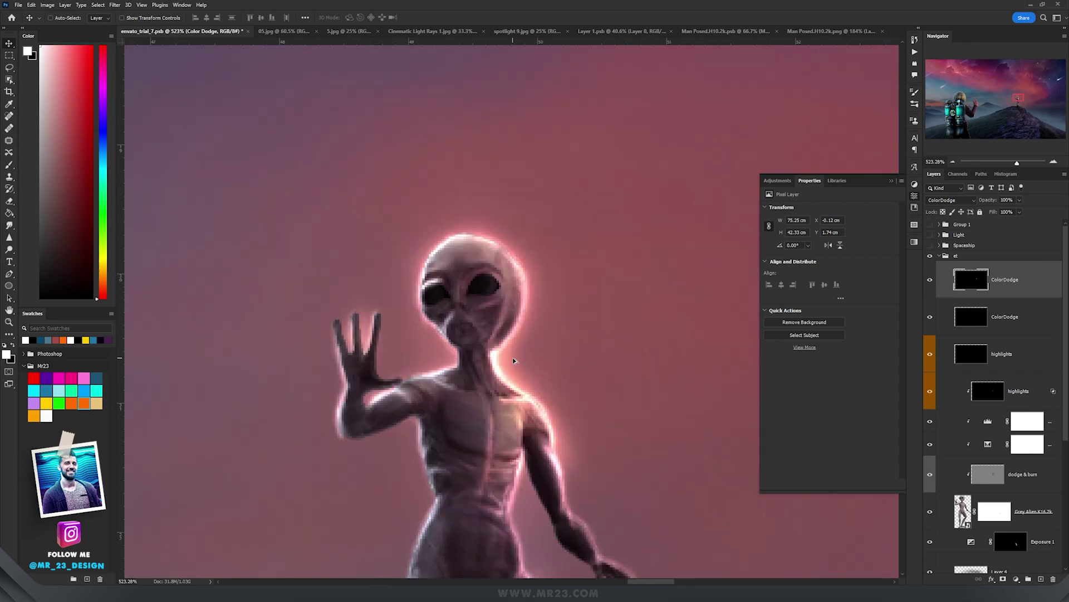
scroll(513, 357, down, 3)
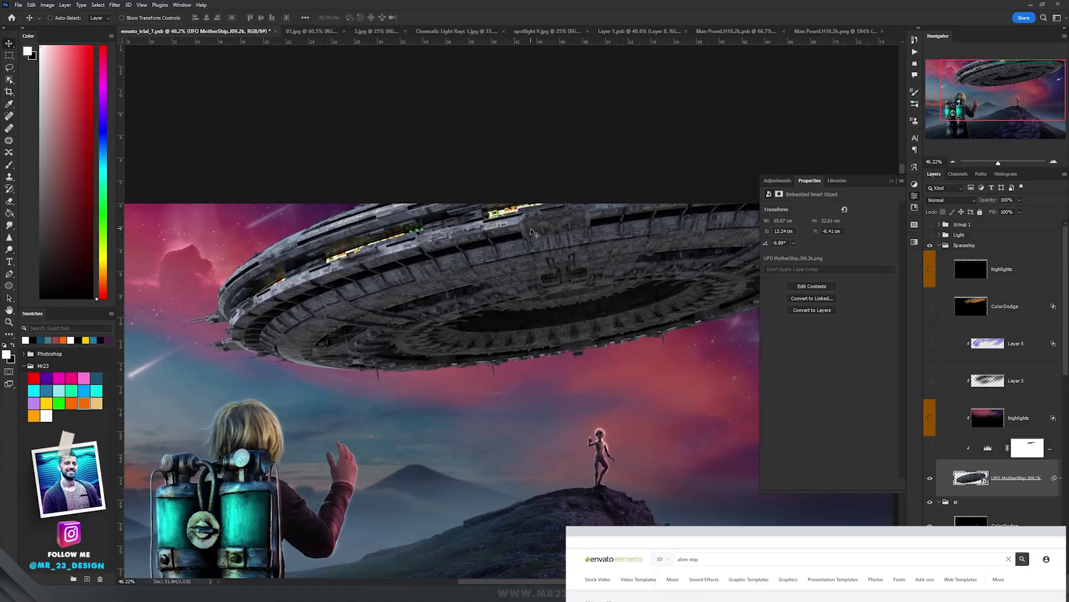
View the UFO Mothership 360 render, then apply an 11-pixel Motion Blur to the ship.
click(962, 307)
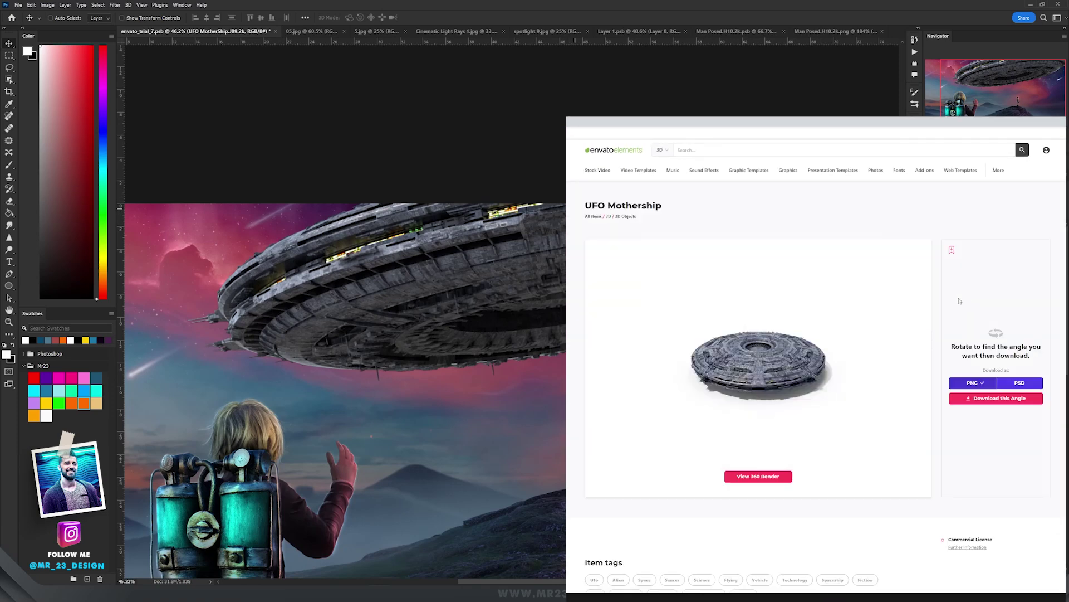
click(771, 477)
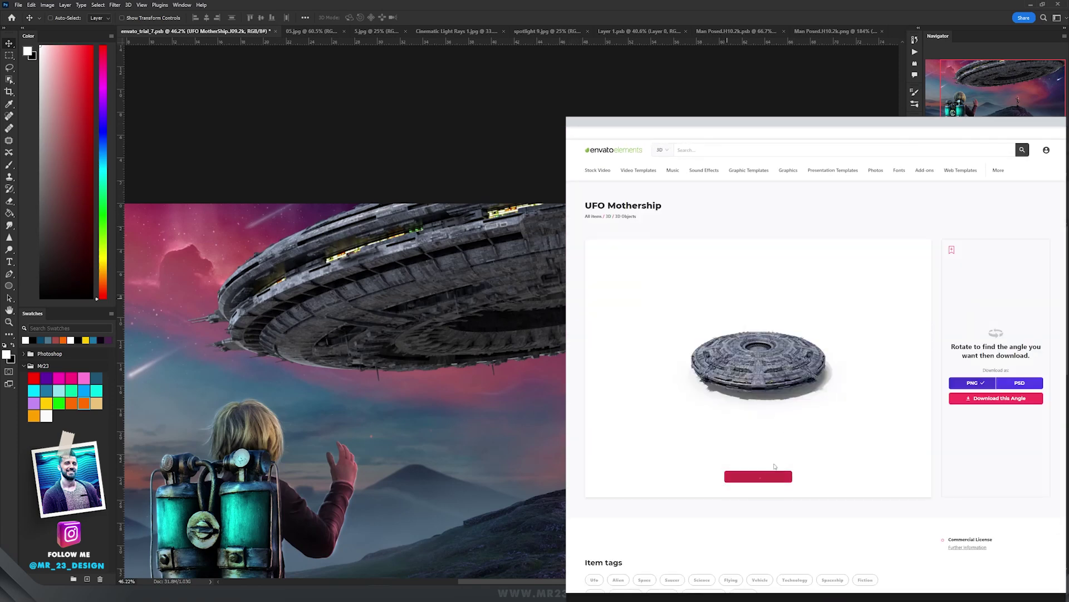
click(113, 5)
mouse_move(195, 112)
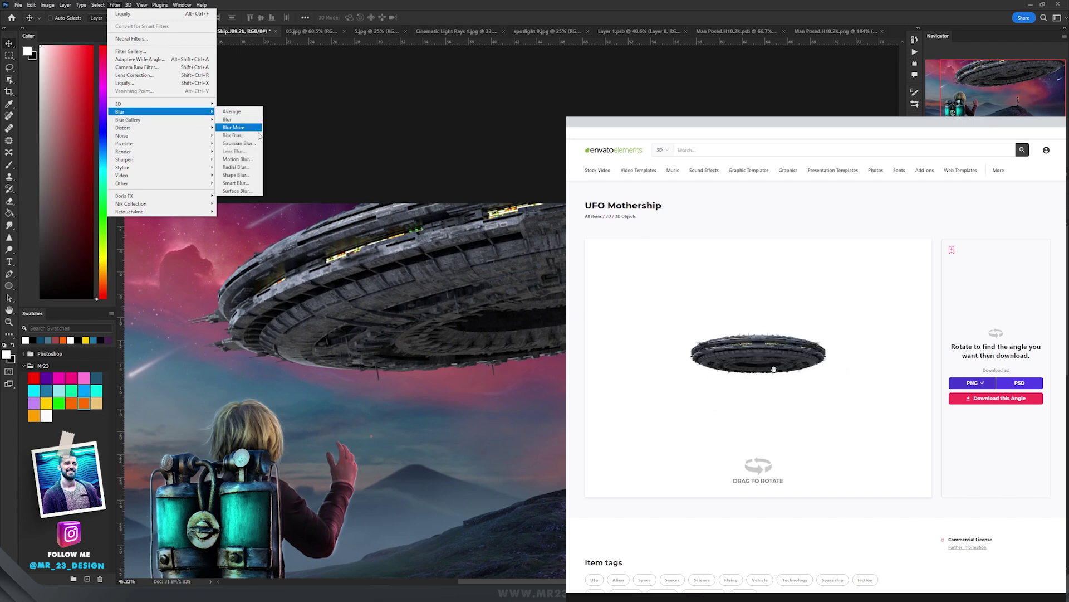
click(240, 158)
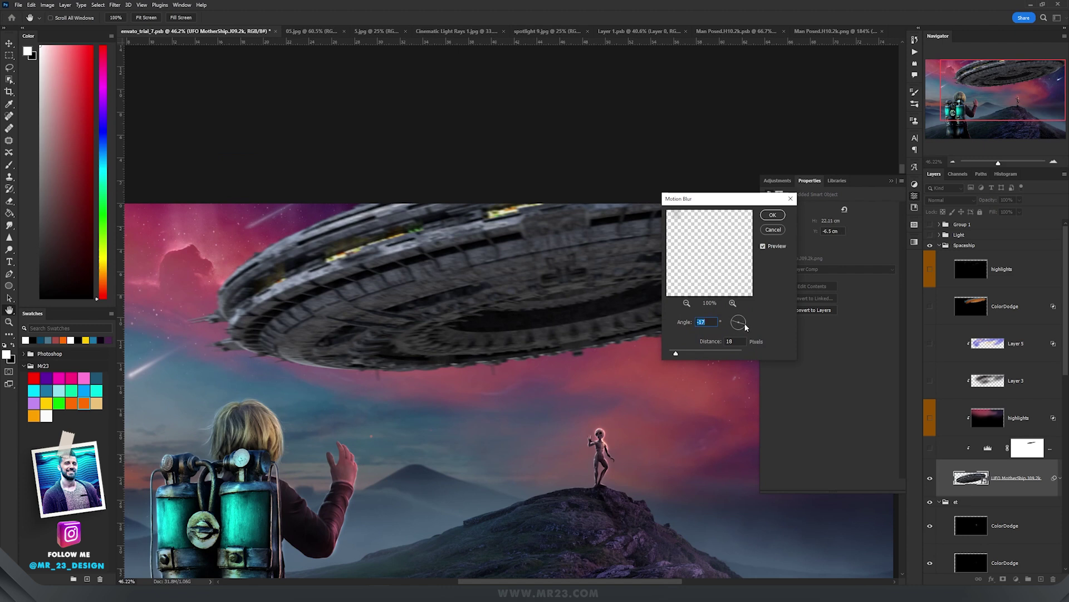
drag(675, 355, 673, 355)
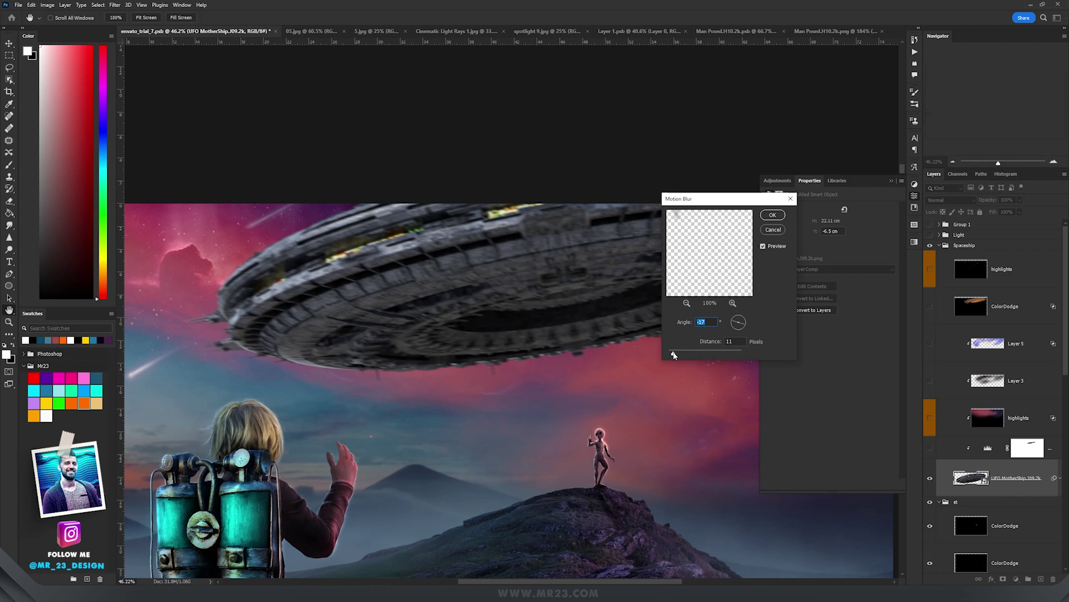
key(Return)
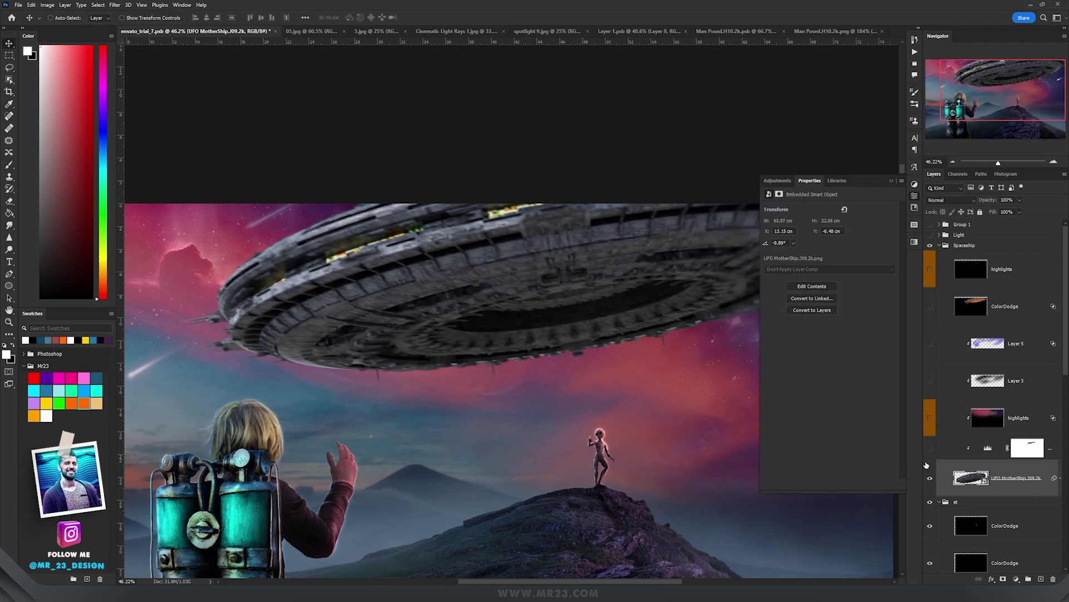
Turn on the ship's Levels darkening adjustment and its highlights layer.
click(932, 449)
click(986, 449)
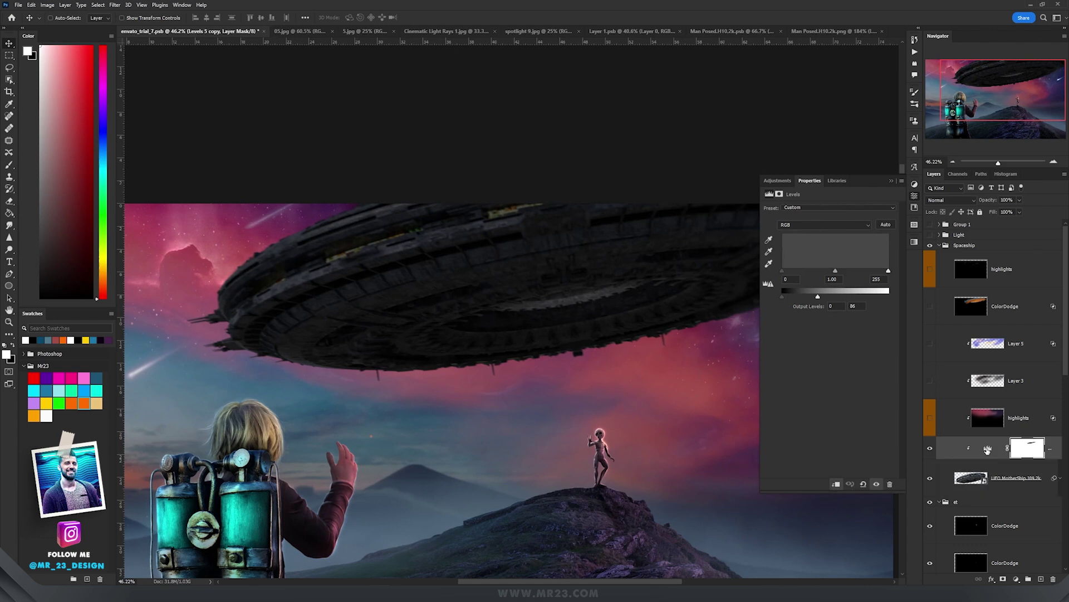
click(930, 419)
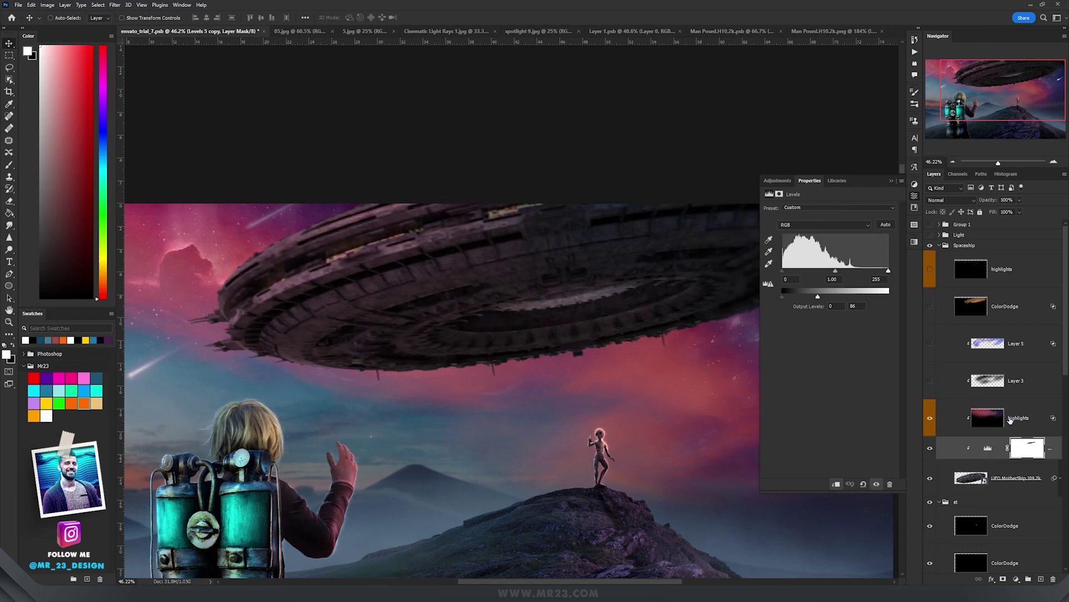
click(1013, 422)
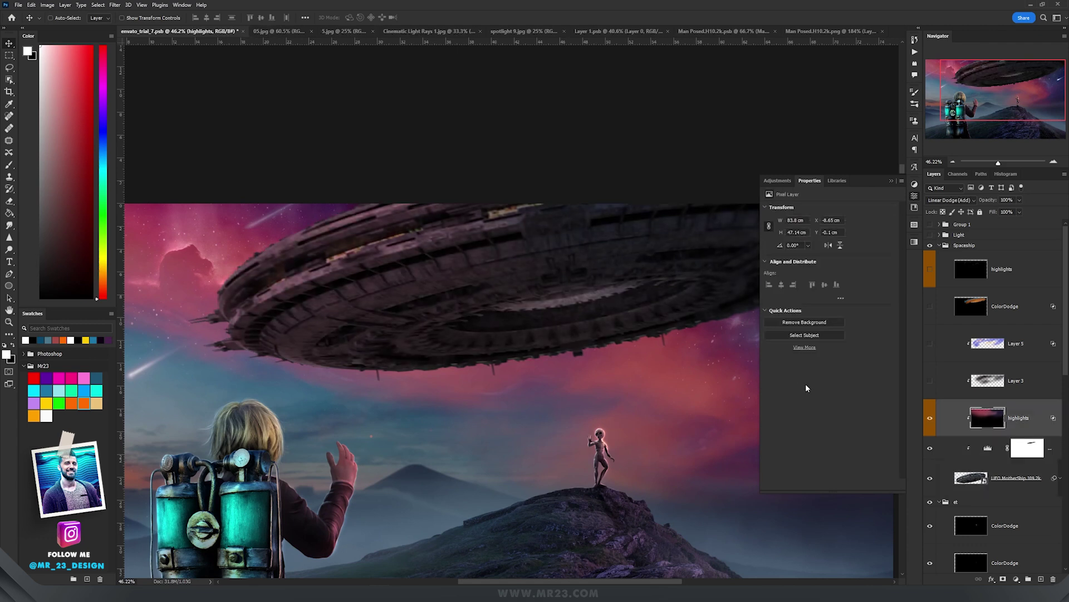
Inspect the ship's top edge and add a new empty layer above highlights.
scroll(336, 249, up, 2)
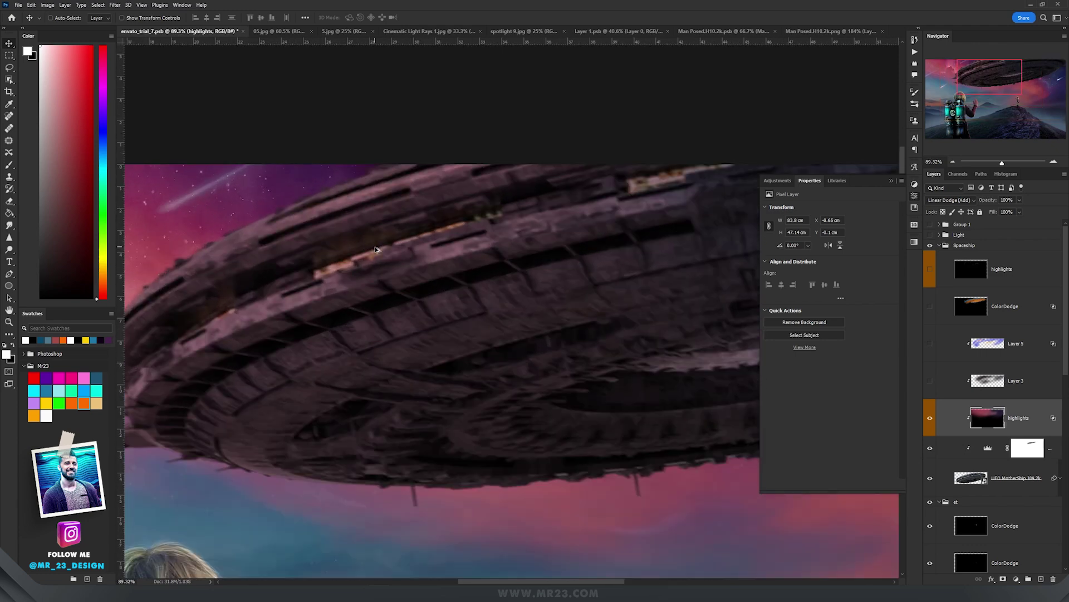
scroll(376, 249, down, 3)
scroll(438, 279, up, 3)
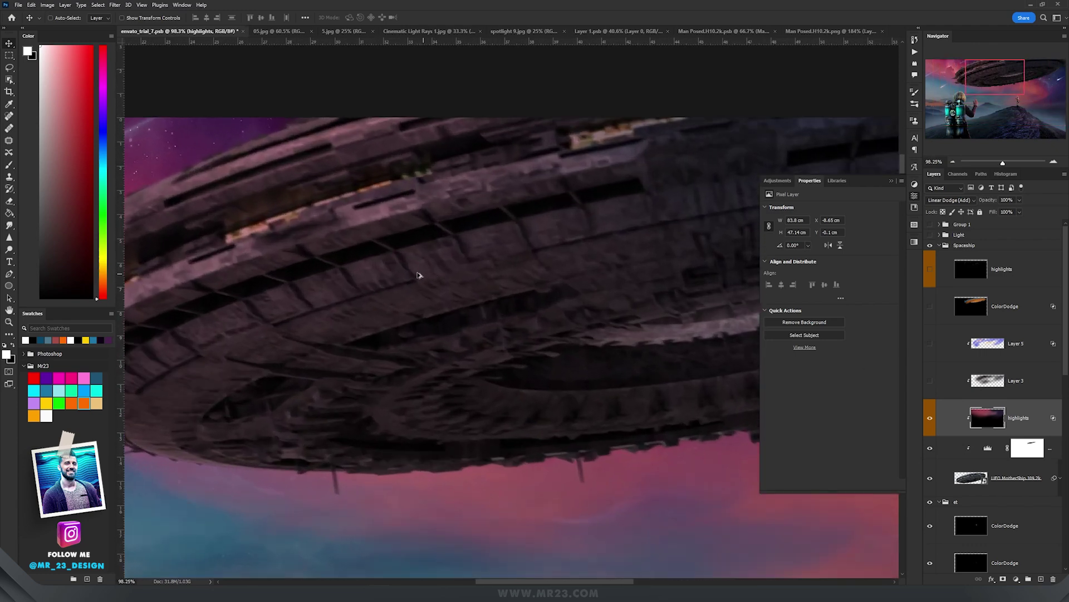
drag(420, 276, 408, 310)
scroll(424, 308, up, 1)
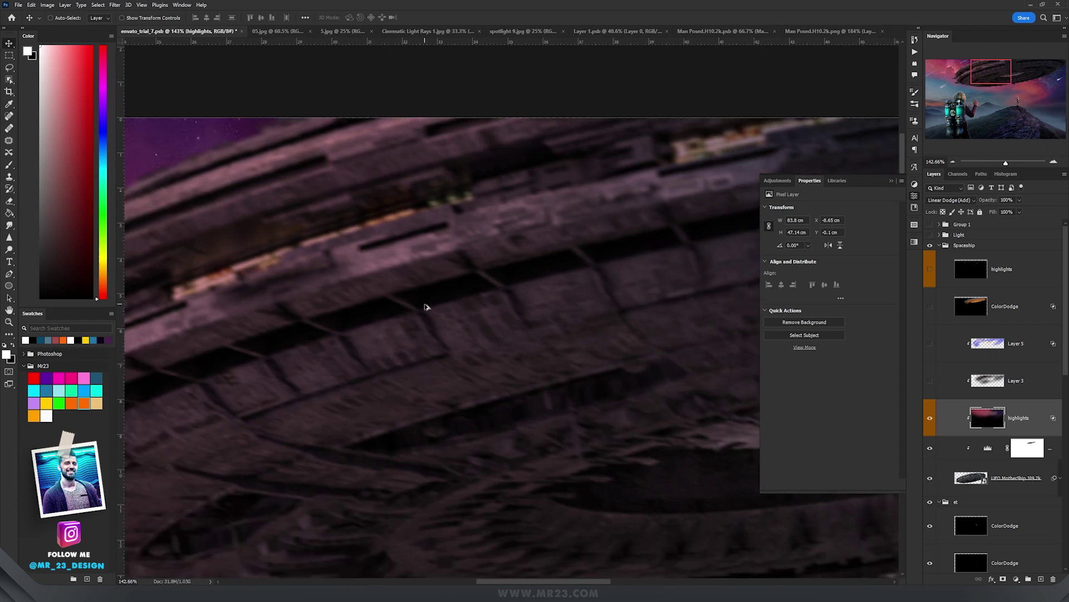
scroll(425, 306, up, 2)
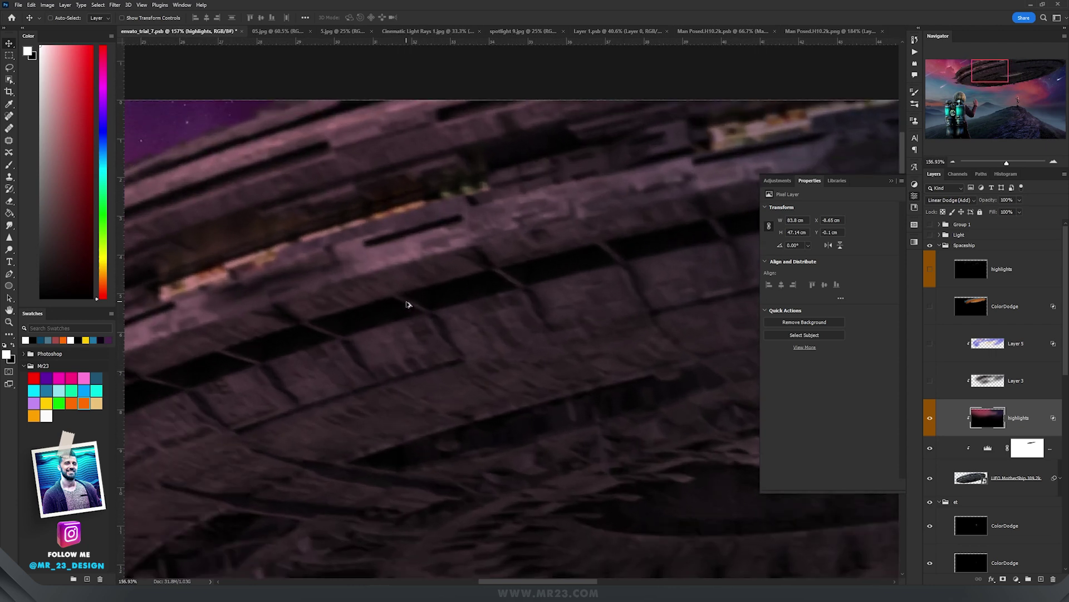
scroll(404, 306, down, 4)
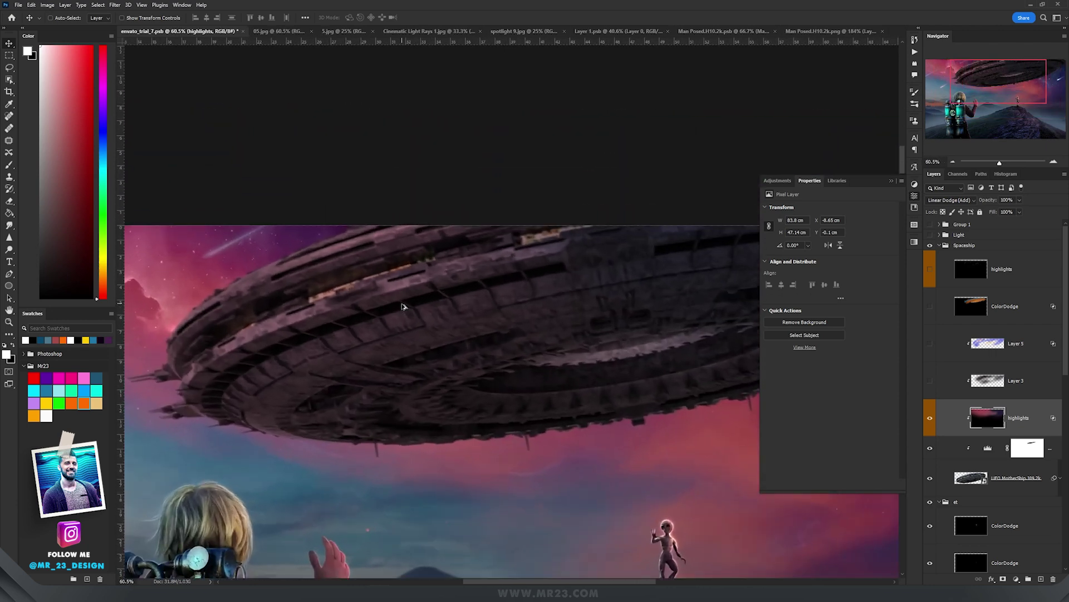
scroll(404, 306, up, 2)
click(1040, 580)
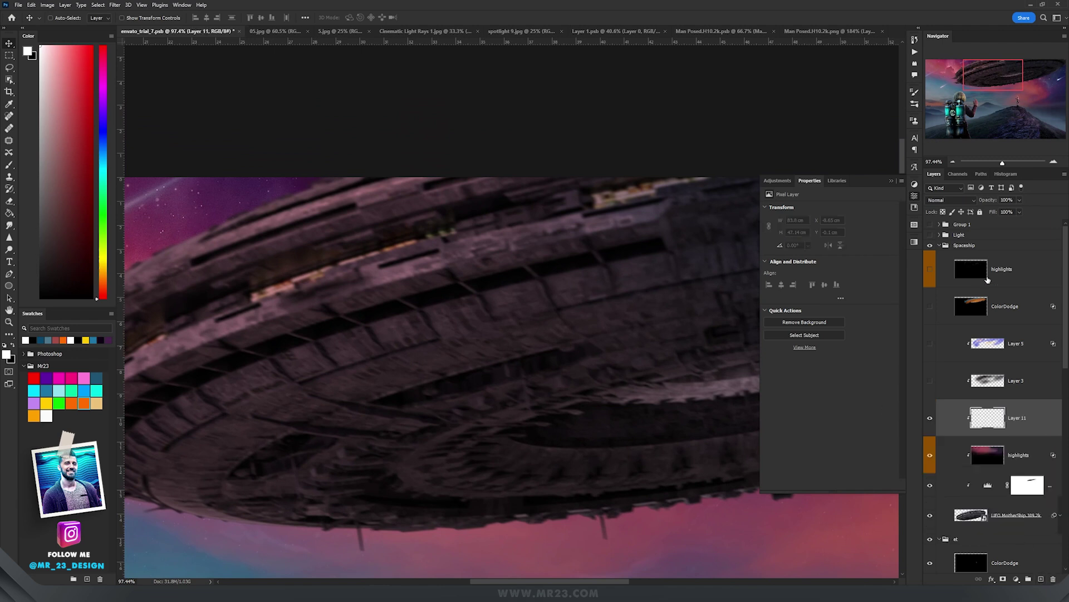
click(950, 199)
Set Layer 11 to Lighten and paint sampled dark purple light over the ship's rim.
click(941, 271)
key(b)
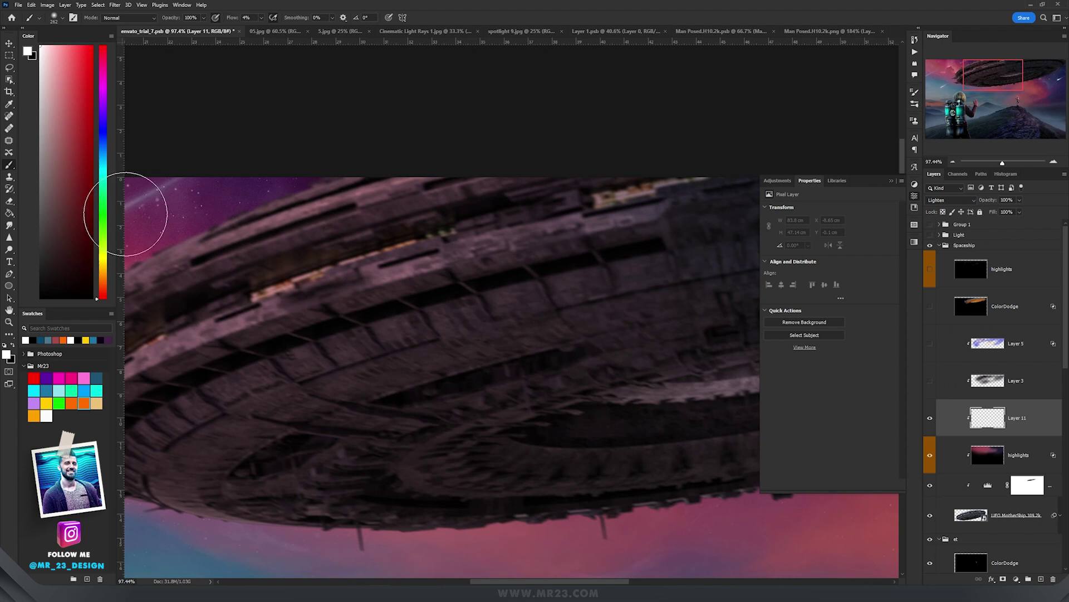
alt+click(260, 194)
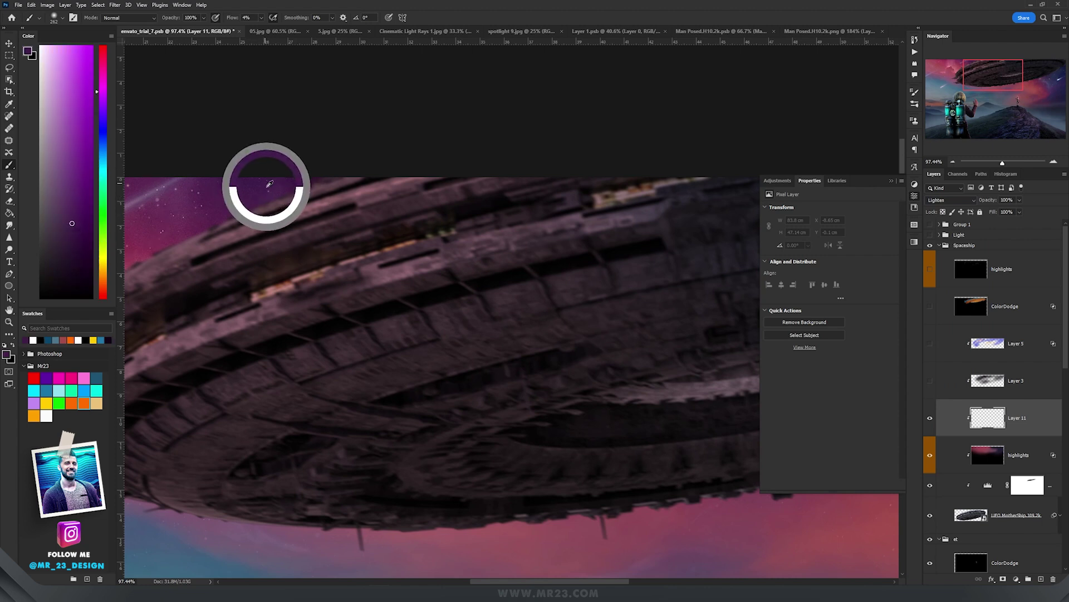
drag(270, 183, 270, 186)
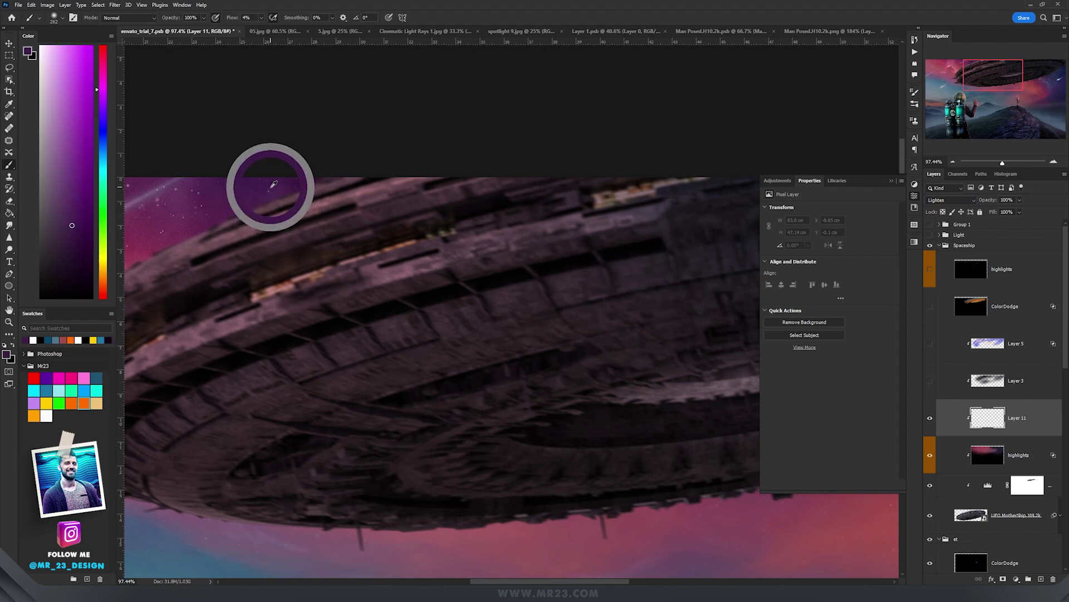
click(84, 240)
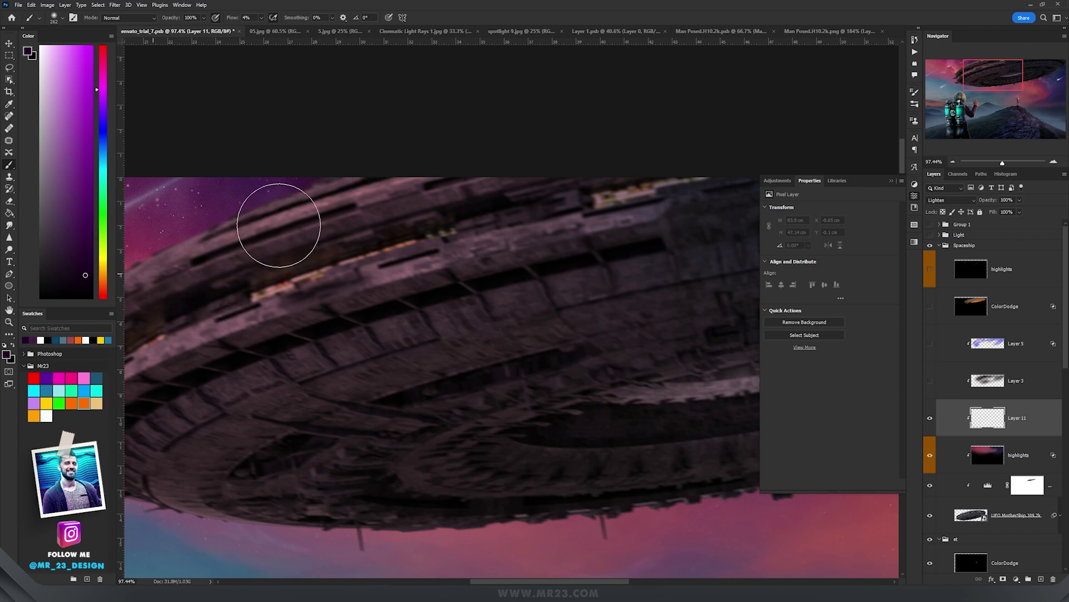
mouse_move(148, 325)
mouse_down()
mouse_move(123, 356)
mouse_move(298, 322)
mouse_move(298, 349)
mouse_move(181, 355)
mouse_move(274, 366)
mouse_move(137, 372)
mouse_up()
Toggle Layer 11 on and off to compare, then delete the trial layer.
click(931, 422)
click(929, 417)
scroll(461, 348, up, 5)
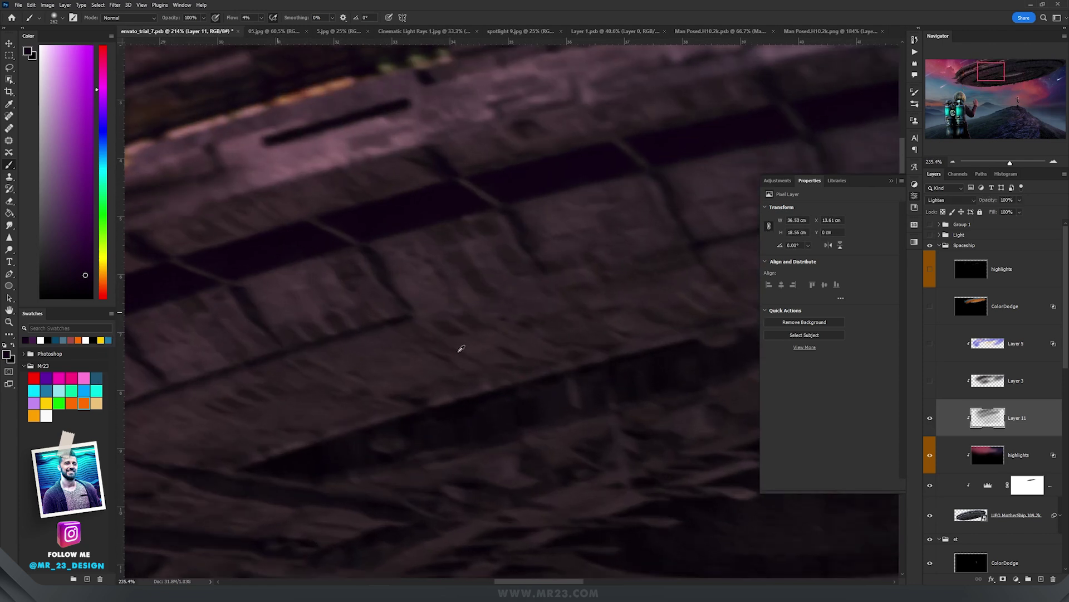
click(929, 419)
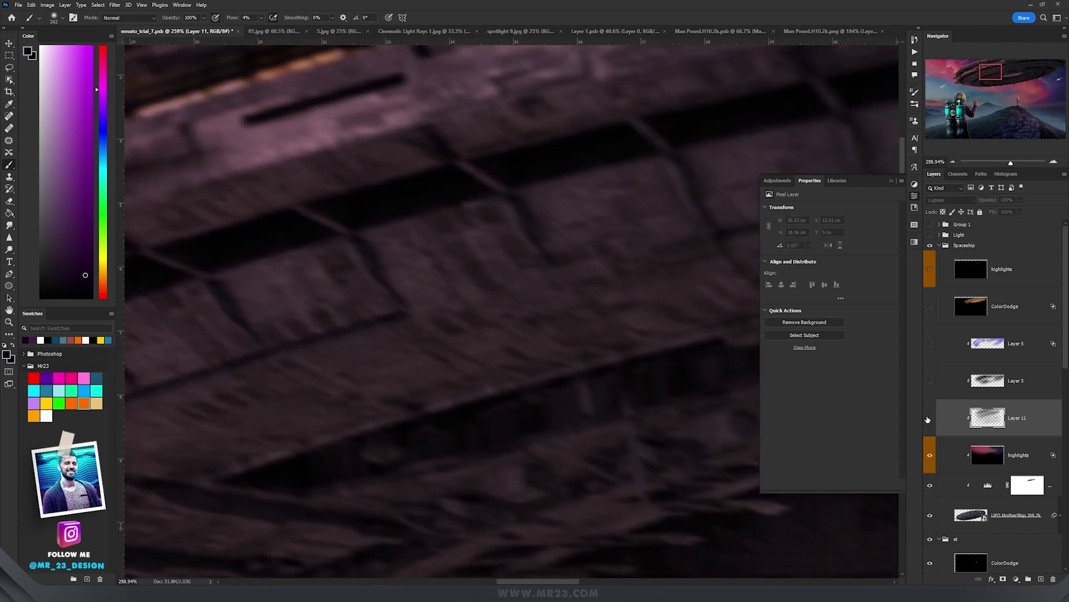
click(928, 419)
click(928, 418)
scroll(532, 339, down, 6)
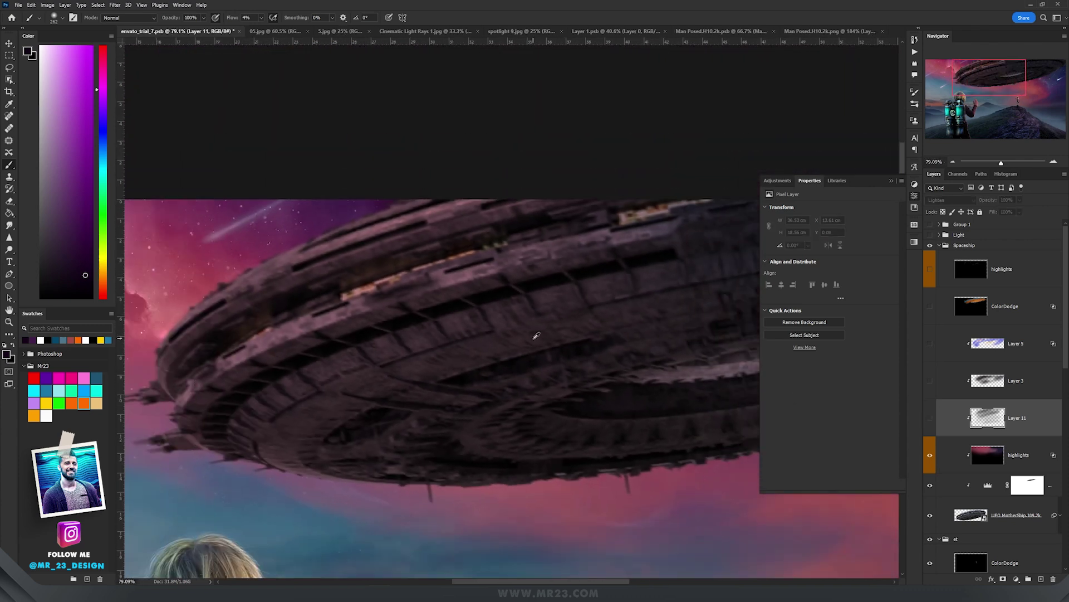
drag(539, 310, 571, 320)
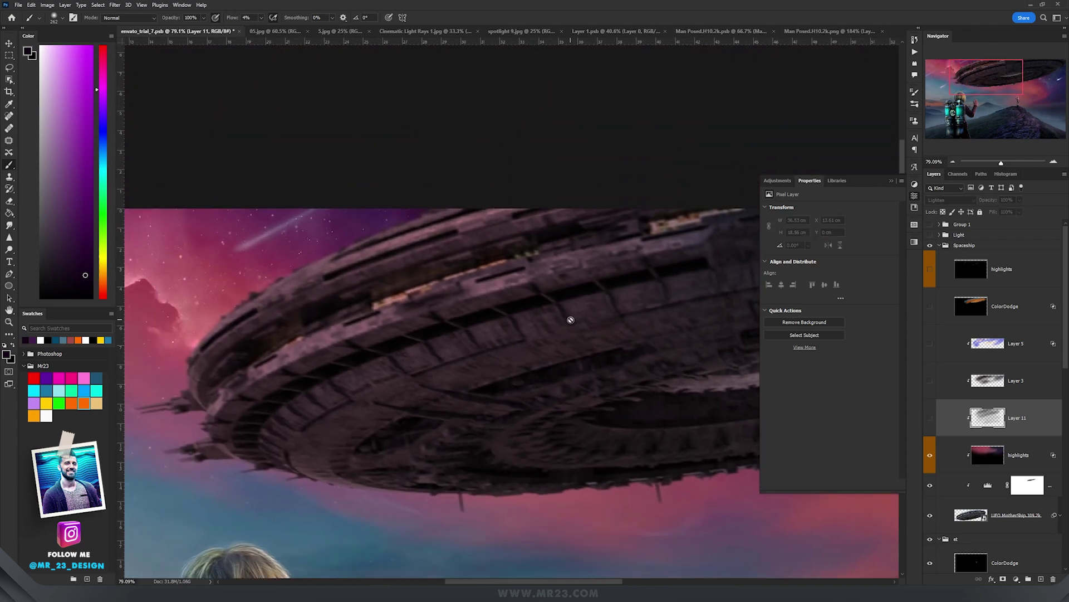
key(v)
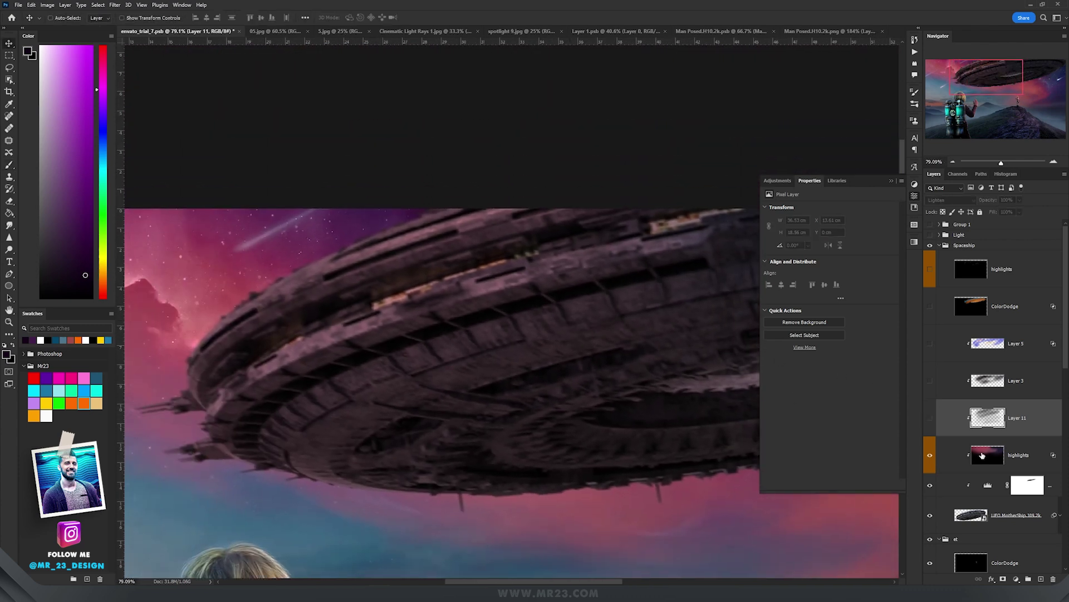
click(1053, 580)
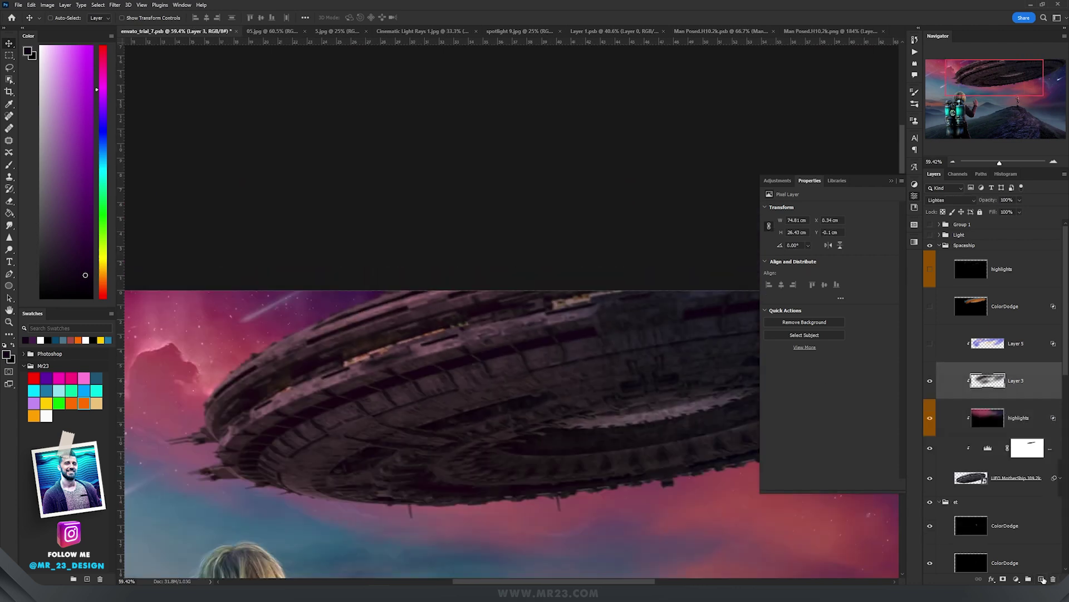
Add a new Overlay layer and paint orange light along the ship's ledge with a 135 brush.
click(1041, 580)
click(949, 202)
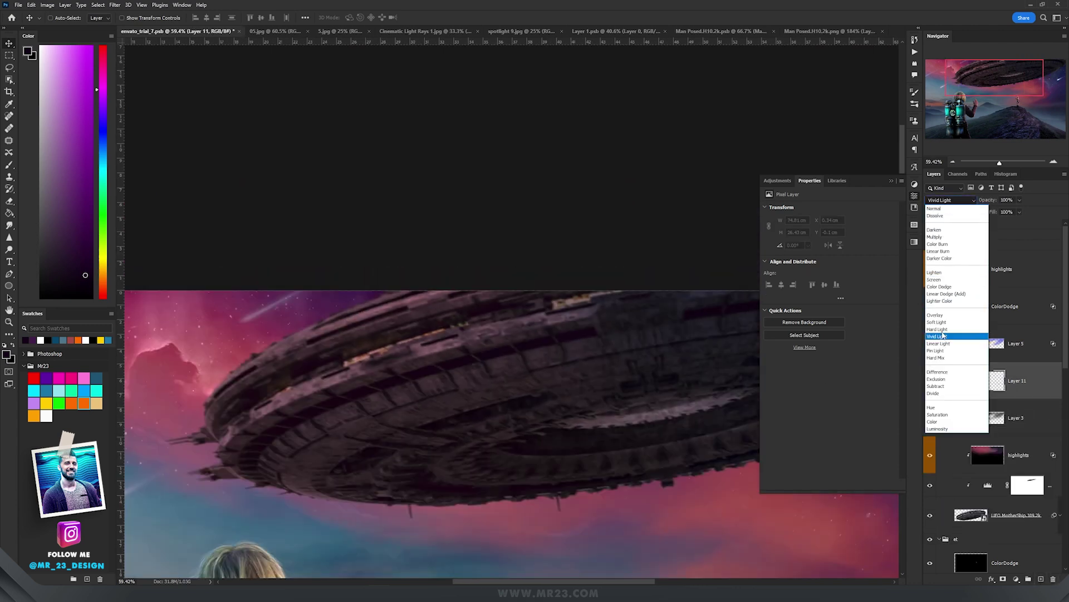
click(950, 316)
key(b)
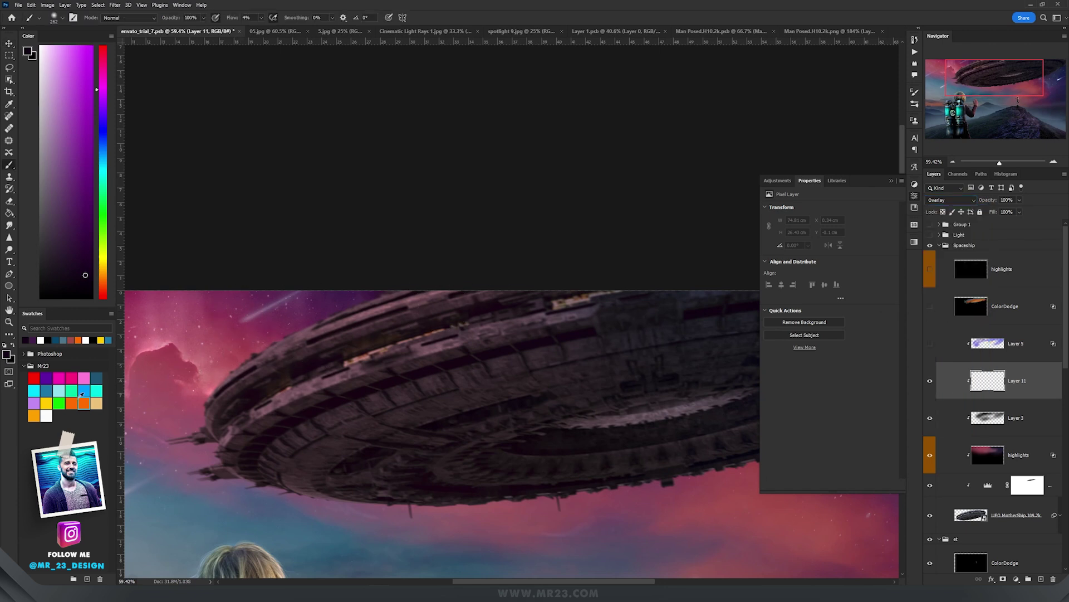
click(35, 415)
scroll(512, 371, up, 5)
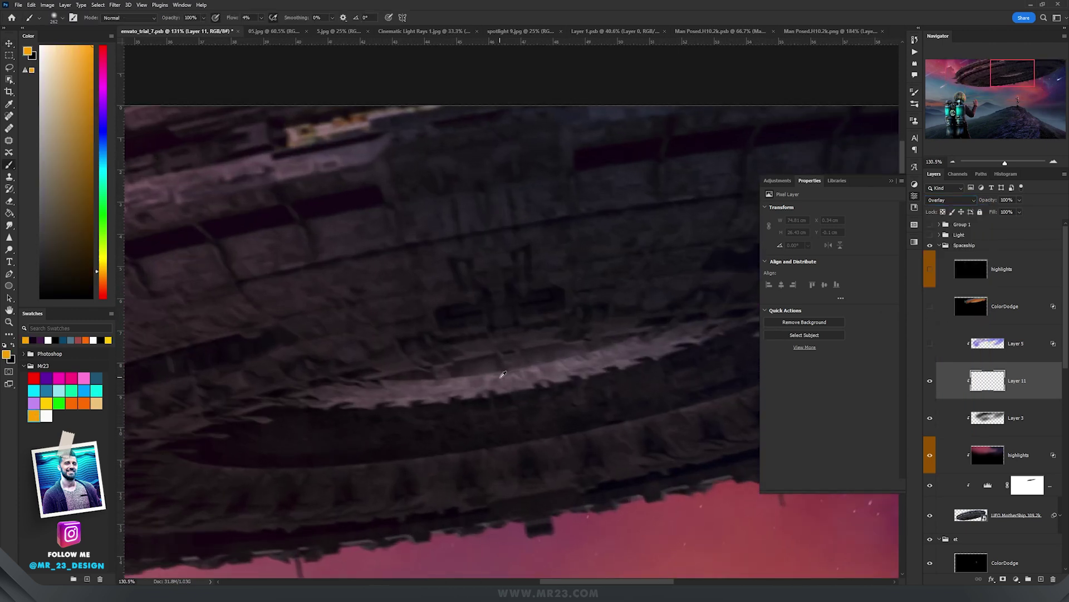
alt+right_click(512, 370)
mouse_move(442, 379)
mouse_down()
mouse_move(501, 378)
mouse_move(399, 382)
mouse_move(640, 358)
mouse_move(535, 359)
mouse_up()
Paint brighter orange along the ledge, then switch to teal-blue with a 645 brush.
scroll(535, 359, down, 5)
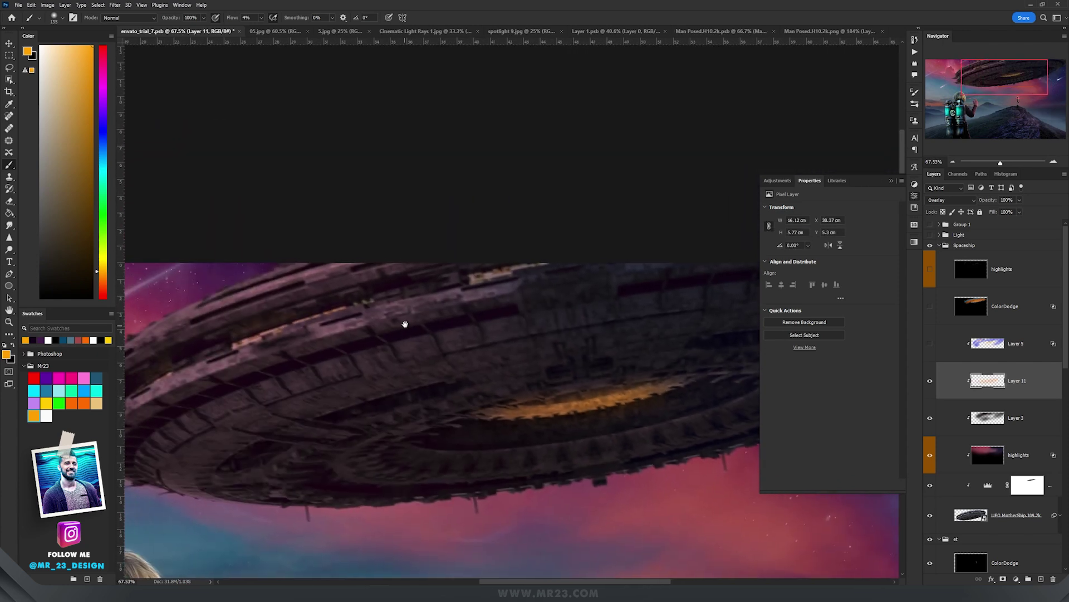
scroll(292, 314, up, 2)
scroll(292, 313, up, 1)
click(71, 402)
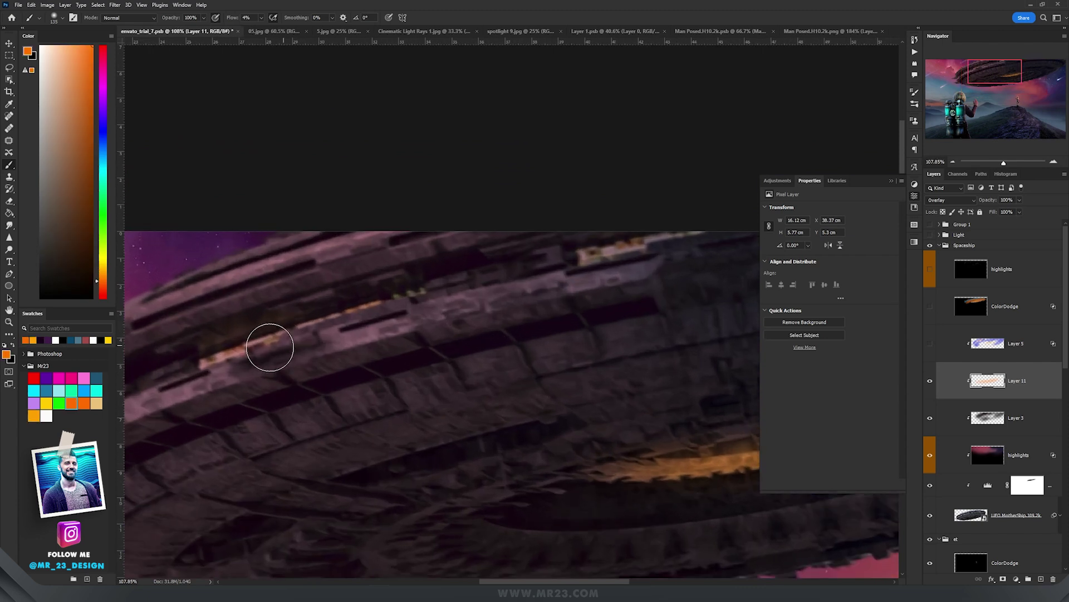
mouse_move(270, 346)
mouse_down()
mouse_move(383, 306)
mouse_move(188, 352)
mouse_move(720, 225)
mouse_up()
scroll(255, 342, down, 3)
scroll(422, 296, up, 1)
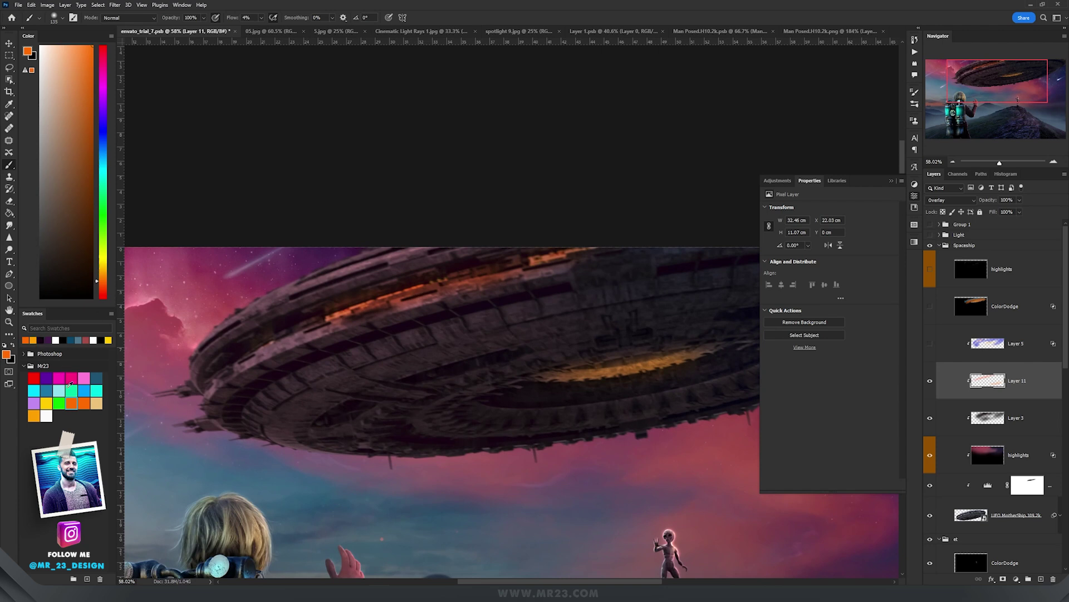
click(47, 390)
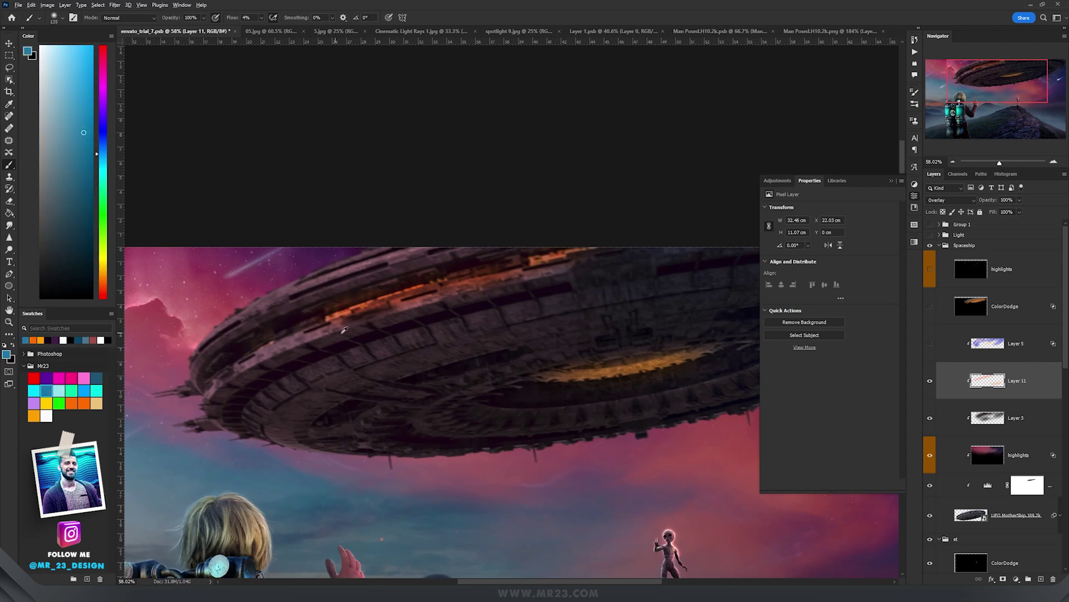
key(bracketright)
key(bracketright)
key(bracketright)
key(bracketright)
key(bracketright)
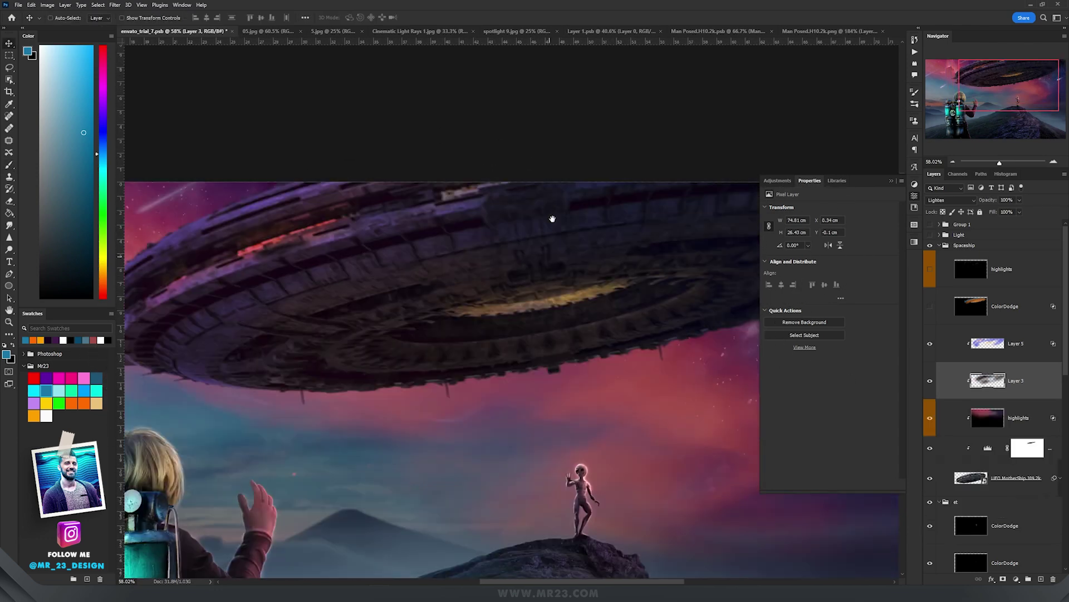
Show and select the ColorDodge glow layer, then toggle the top rim highlights layer to compare.
drag(552, 219, 553, 179)
click(929, 306)
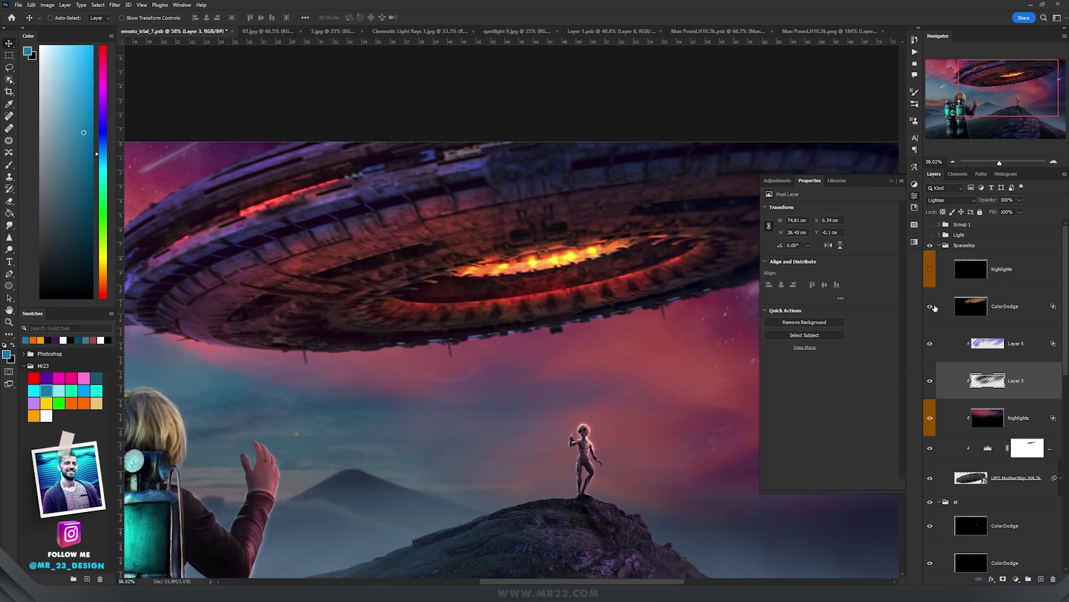
click(1008, 310)
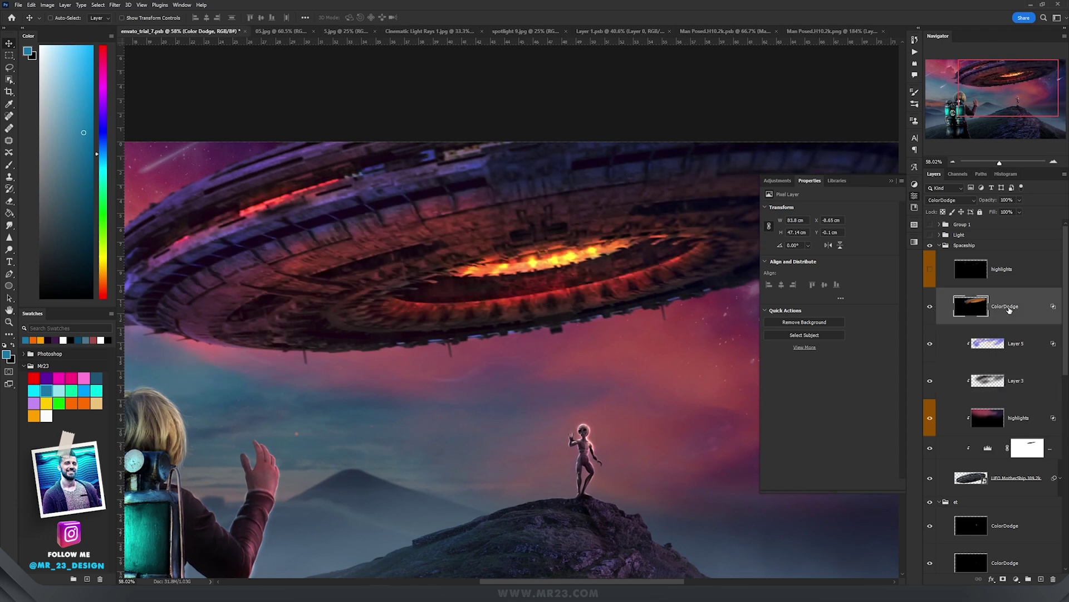
click(931, 271)
click(1000, 276)
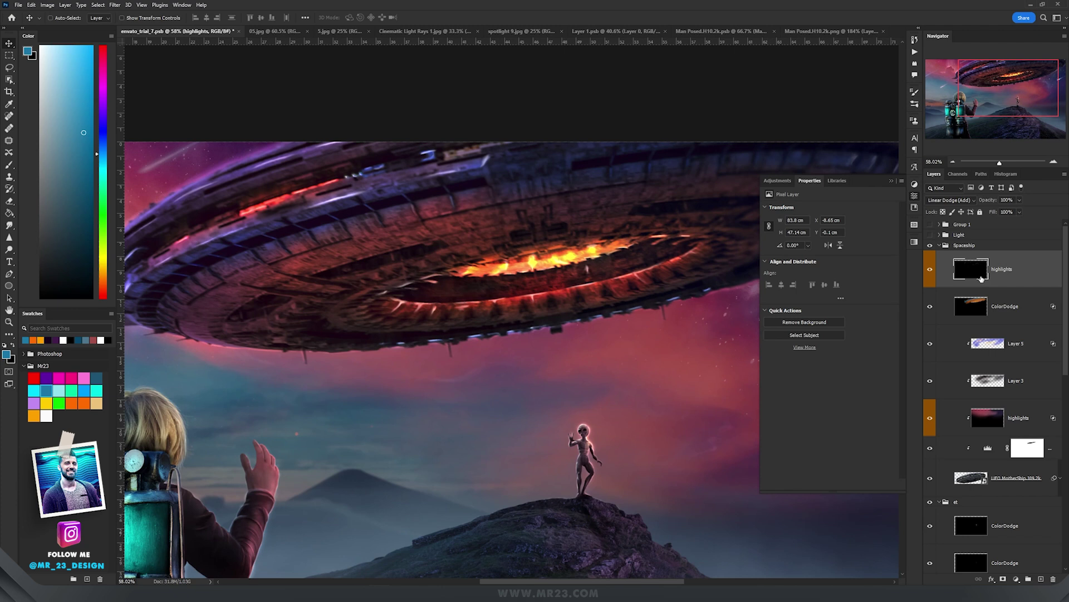
click(929, 272)
click(928, 273)
click(928, 273)
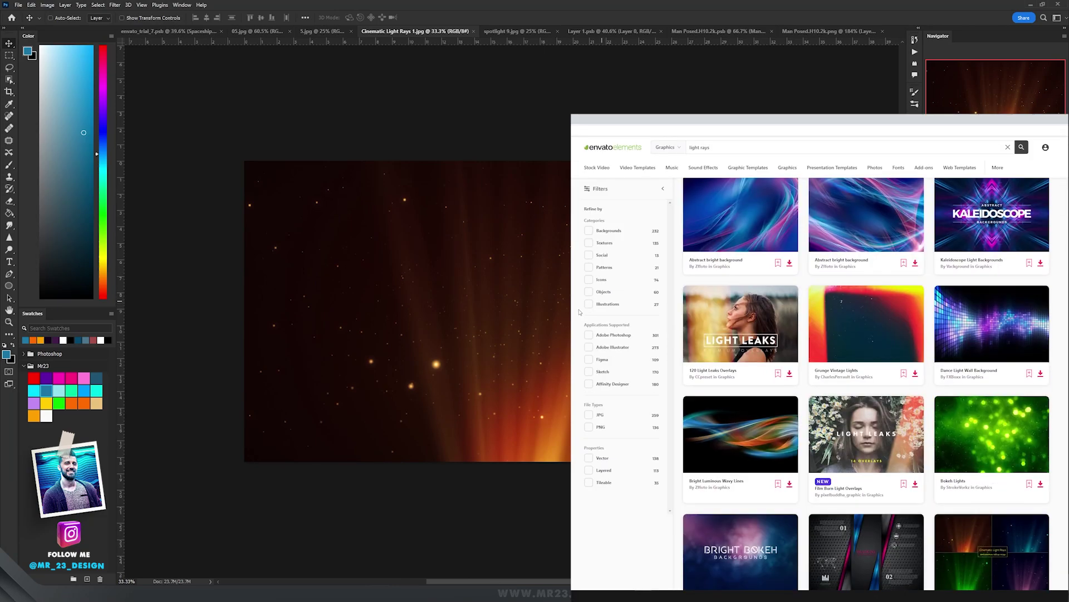
scroll(580, 312, down, 3)
Blend the Cinematic Light Rays image in Screen mode with its mask re-enabled, then find 100 Spotlight Overlays.
click(940, 390)
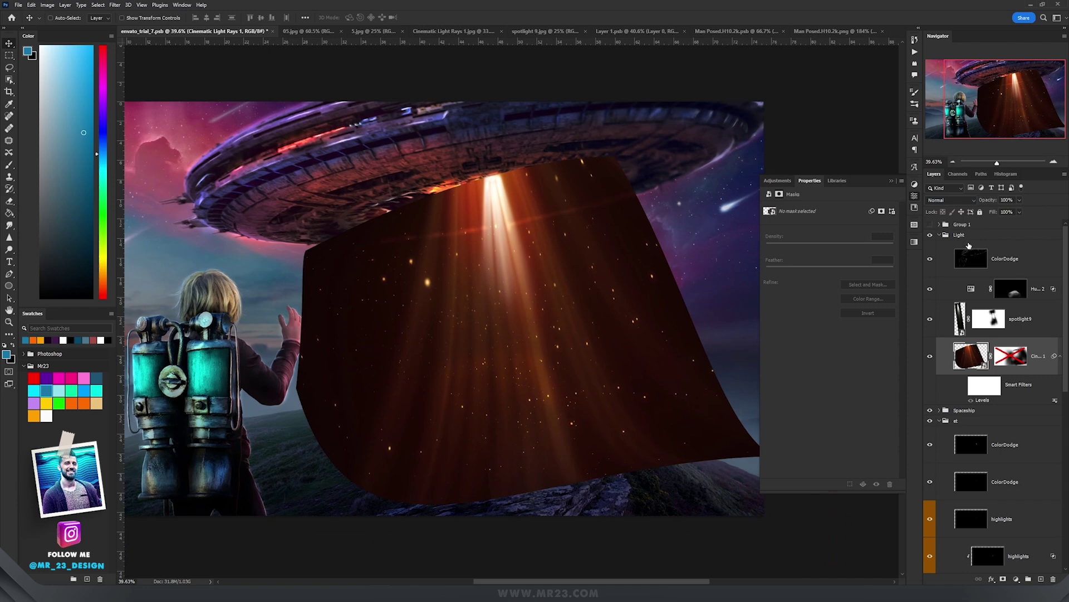
click(951, 200)
click(944, 272)
shift+click(1009, 357)
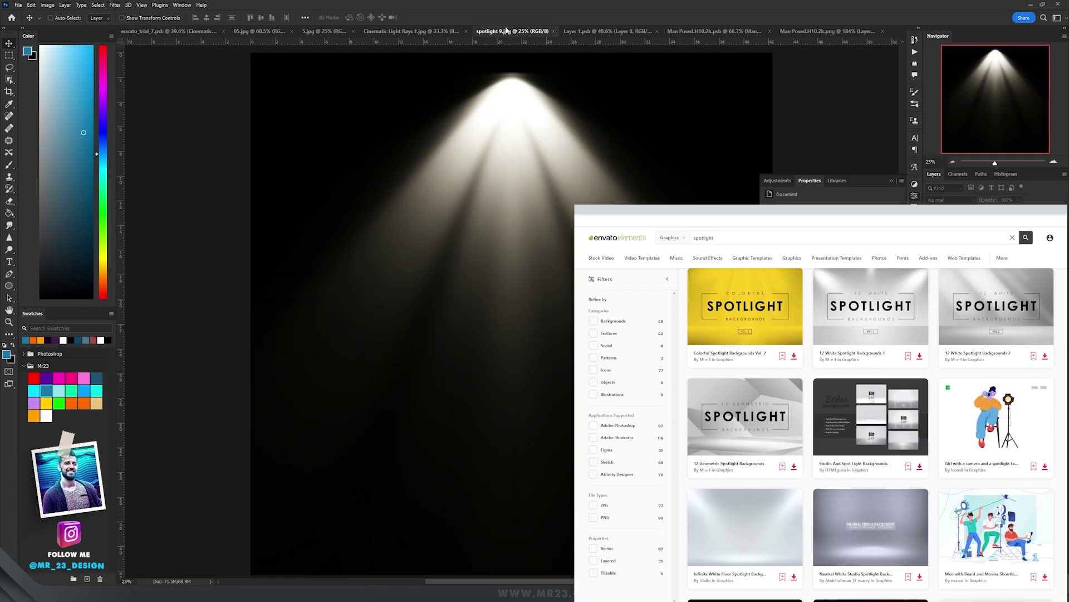
scroll(752, 368, down, 3)
click(752, 369)
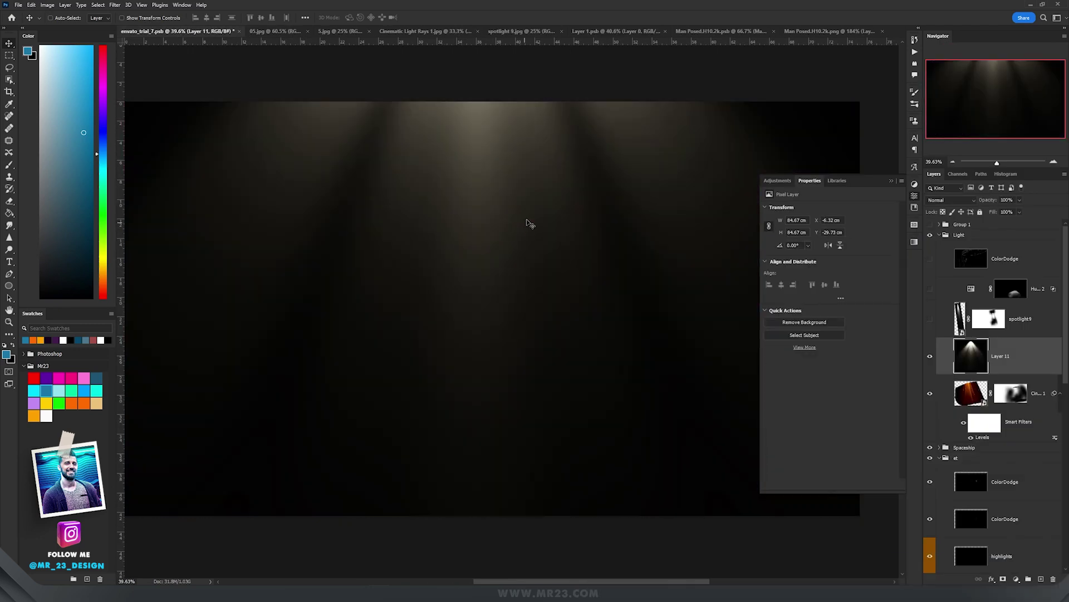
Place the spotlight overlay in Screen mode, shrink it to about 41% and move it under the UFO.
drag(526, 223, 632, 248)
click(947, 201)
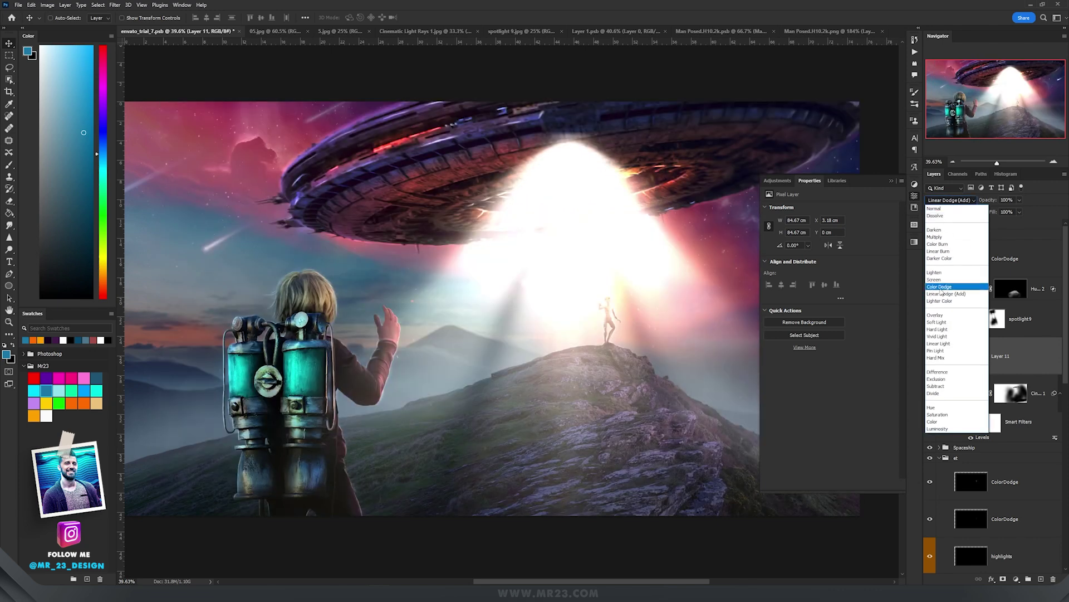
click(954, 287)
key(ctrl+t)
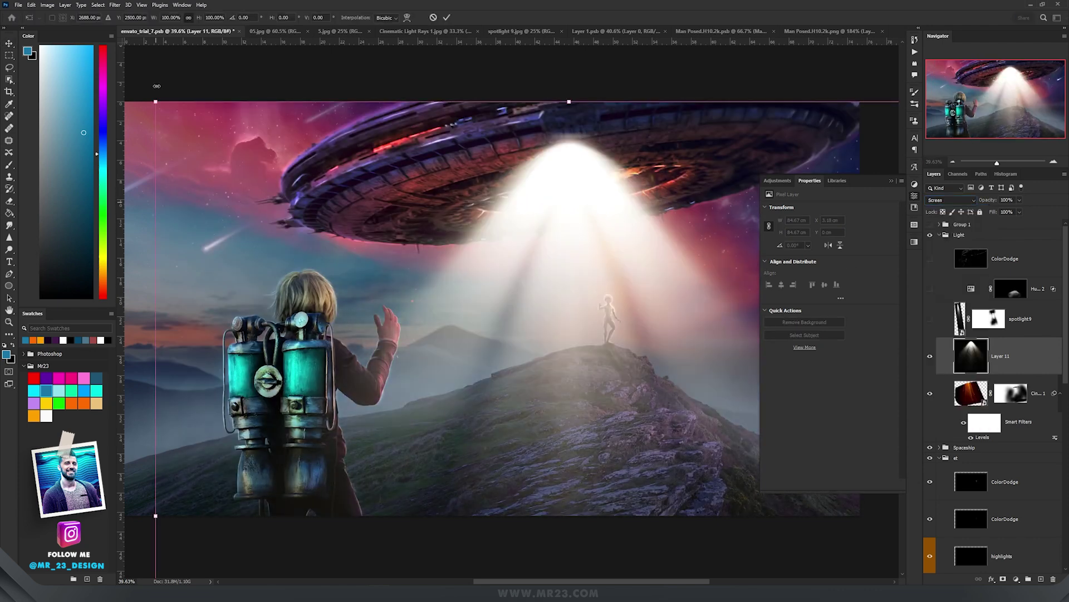
drag(156, 103, 394, 335)
drag(579, 358, 608, 184)
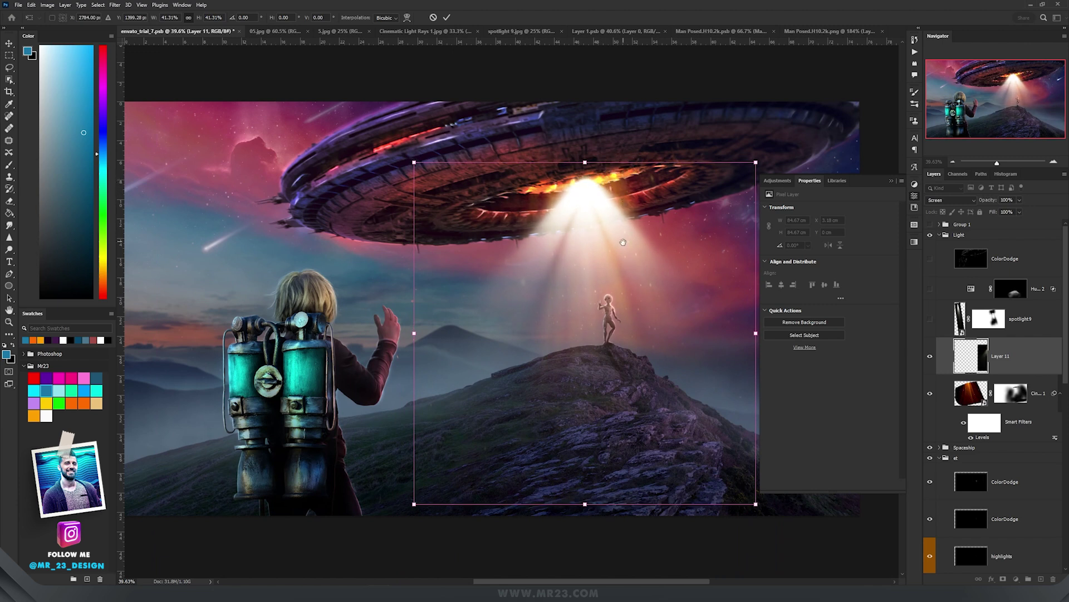
Narrow the beam to about half width and tilt it toward the alien, hiding the UFO glow to compare.
drag(623, 241, 529, 225)
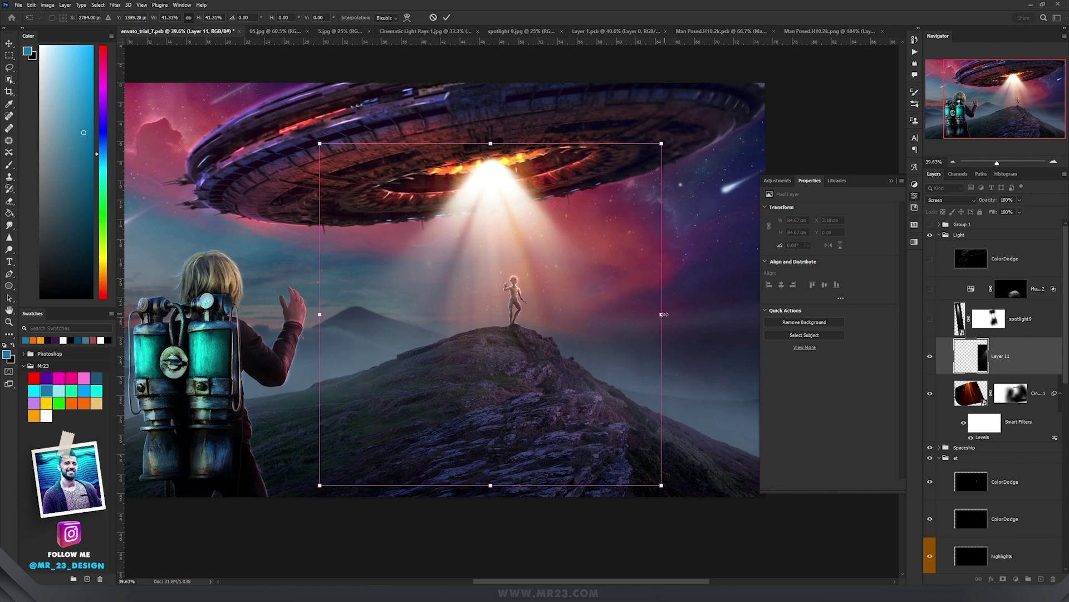
drag(666, 314, 543, 296)
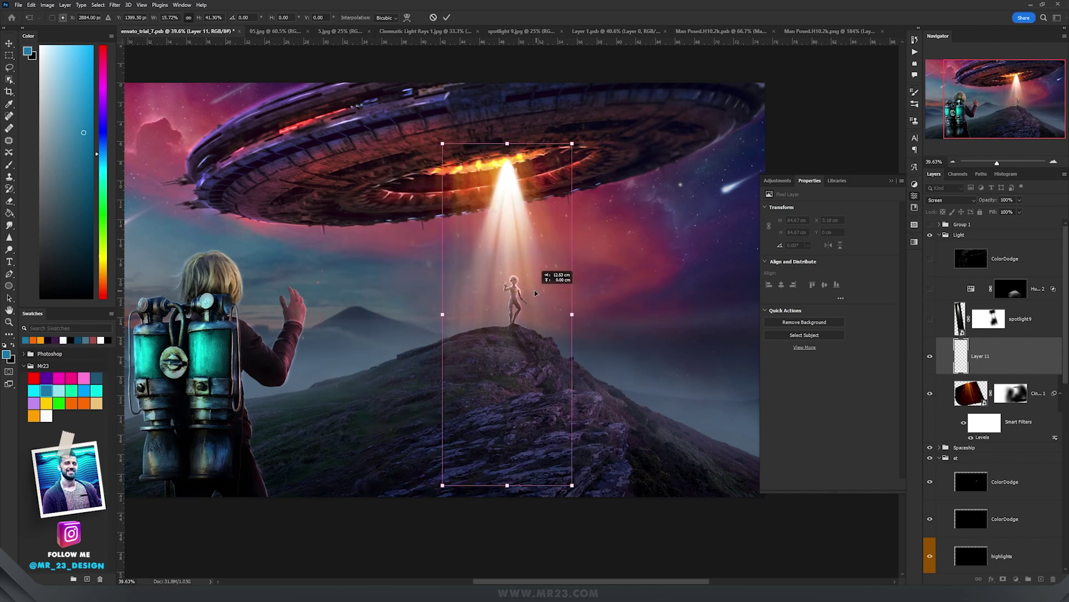
drag(636, 313, 557, 264)
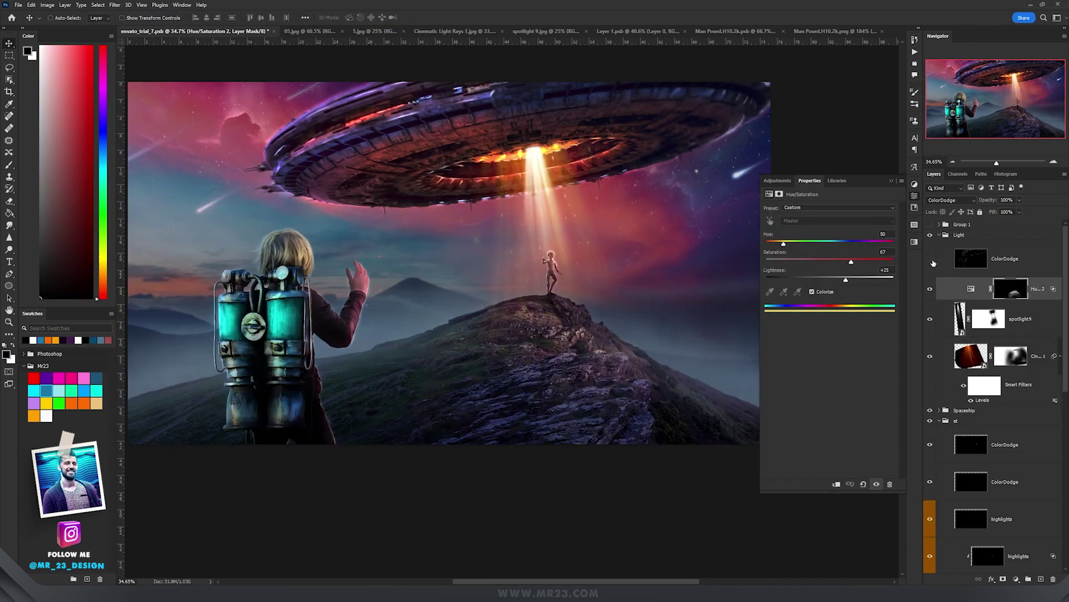
click(930, 259)
click(930, 259)
click(995, 261)
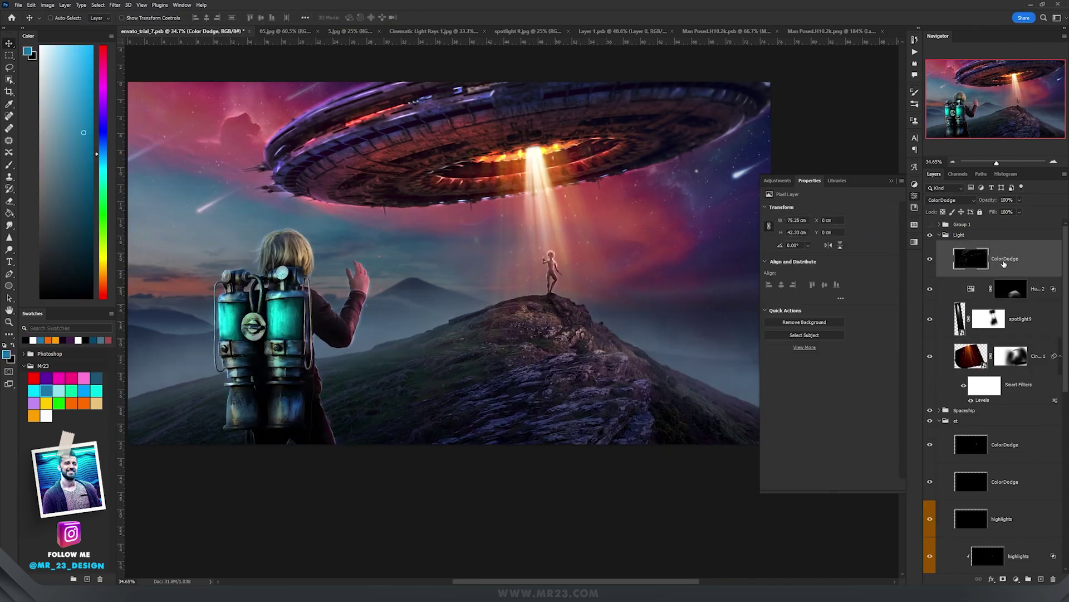
click(930, 259)
click(930, 260)
click(930, 259)
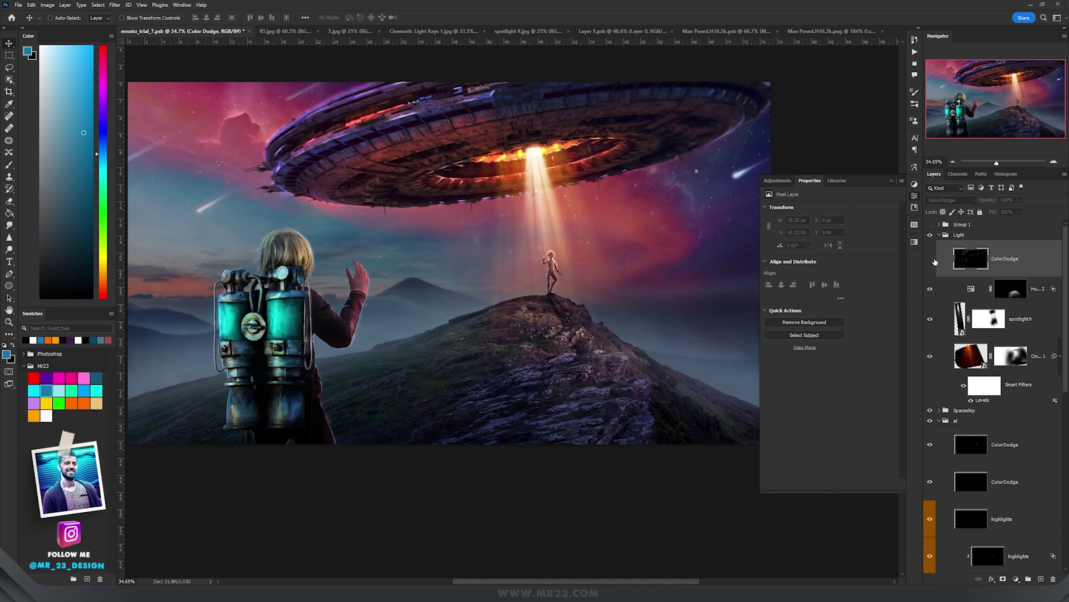
click(931, 259)
click(931, 259)
click(930, 259)
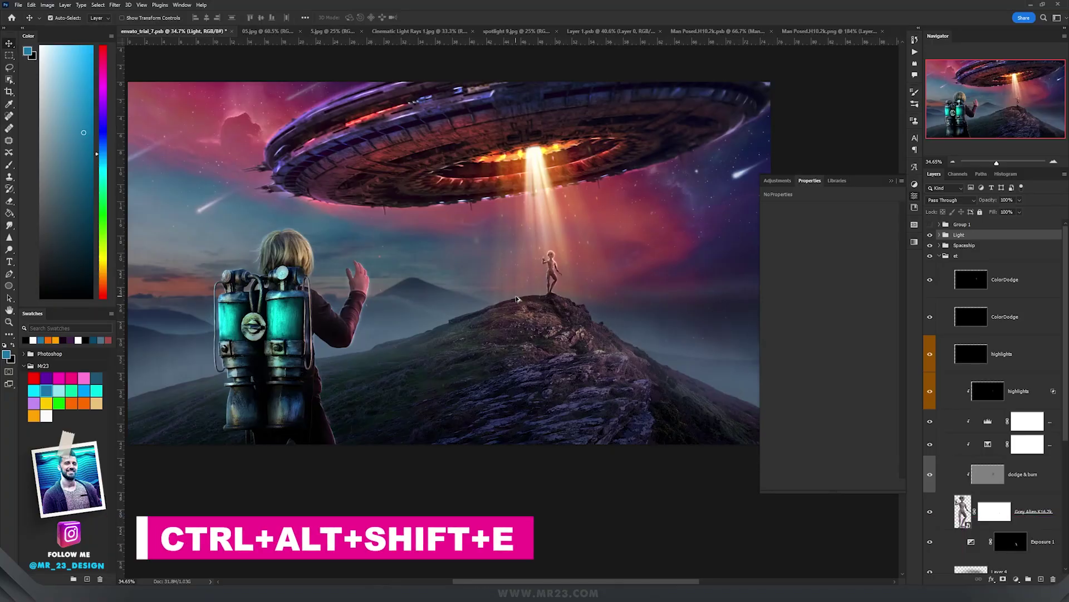
right_click(1002, 259)
Convert the merged layer to a smart object, apply Camera Raw Filter and expand Detail, Effects and Calibration.
click(923, 347)
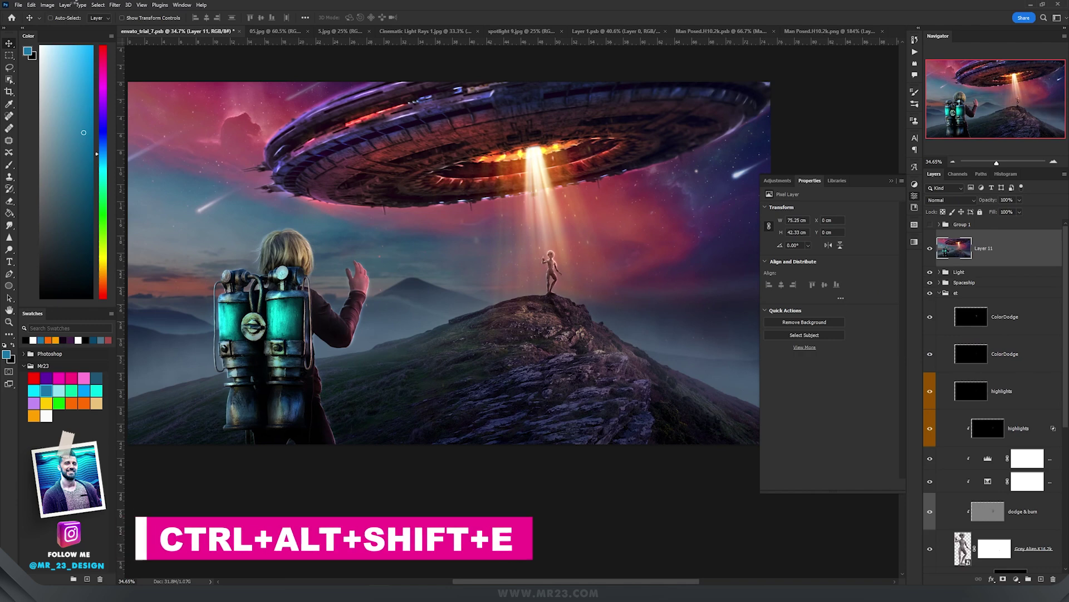
click(115, 5)
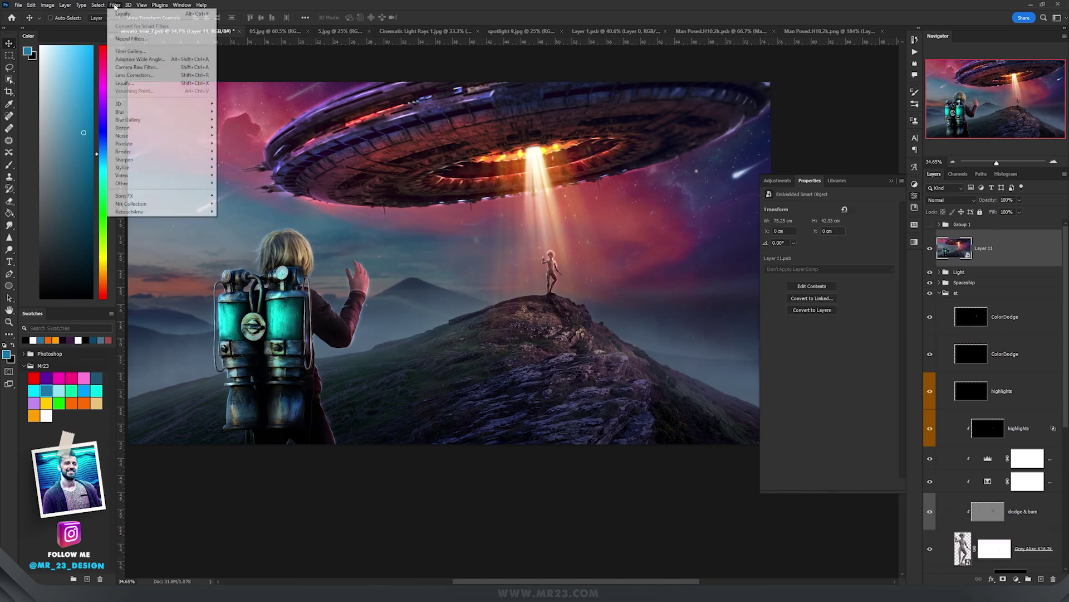
click(163, 69)
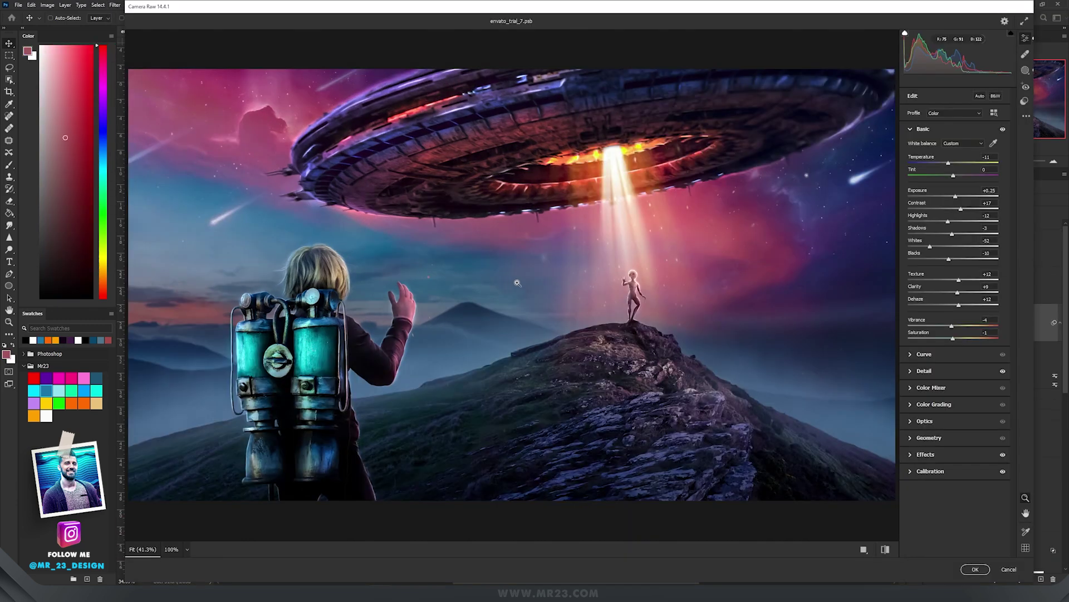
click(940, 371)
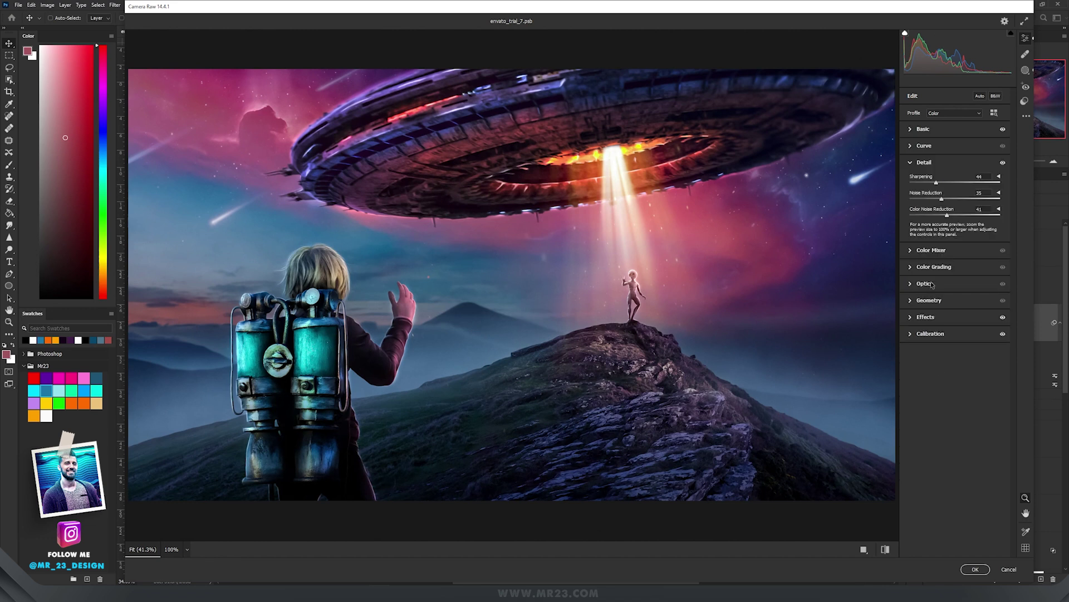
click(944, 317)
click(951, 301)
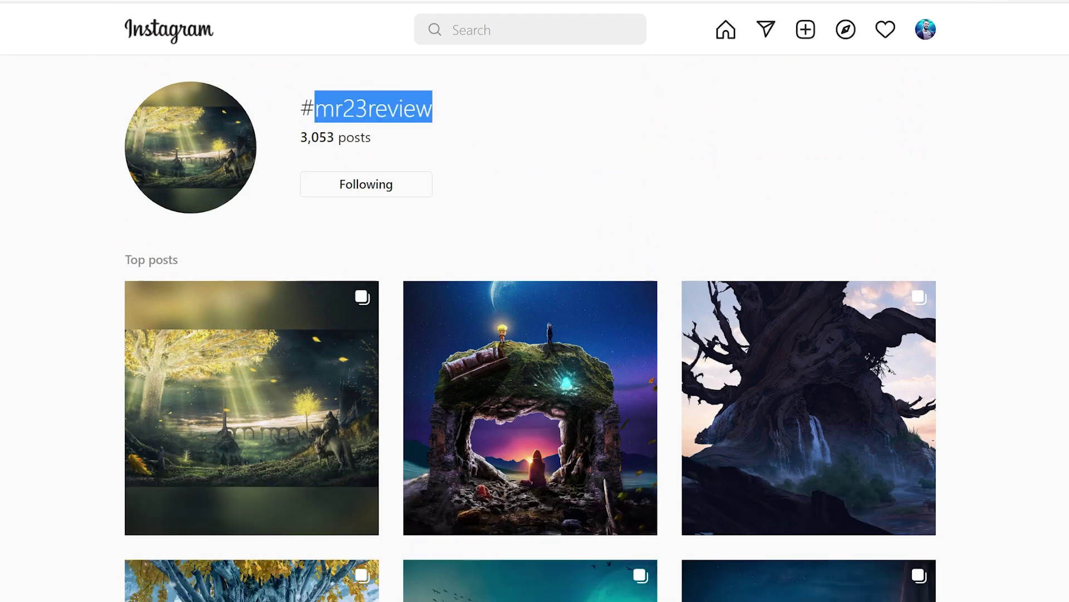
Open the snowy tree-portal post THE QUEST and advance through its slides to the fourth image.
scroll(530, 329, down, 9)
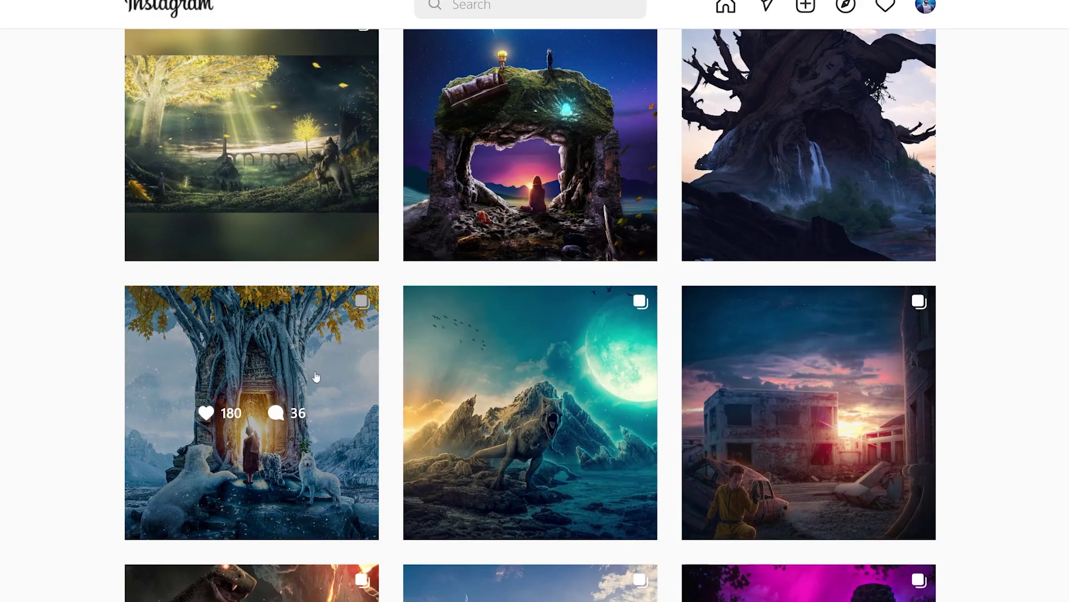
click(316, 378)
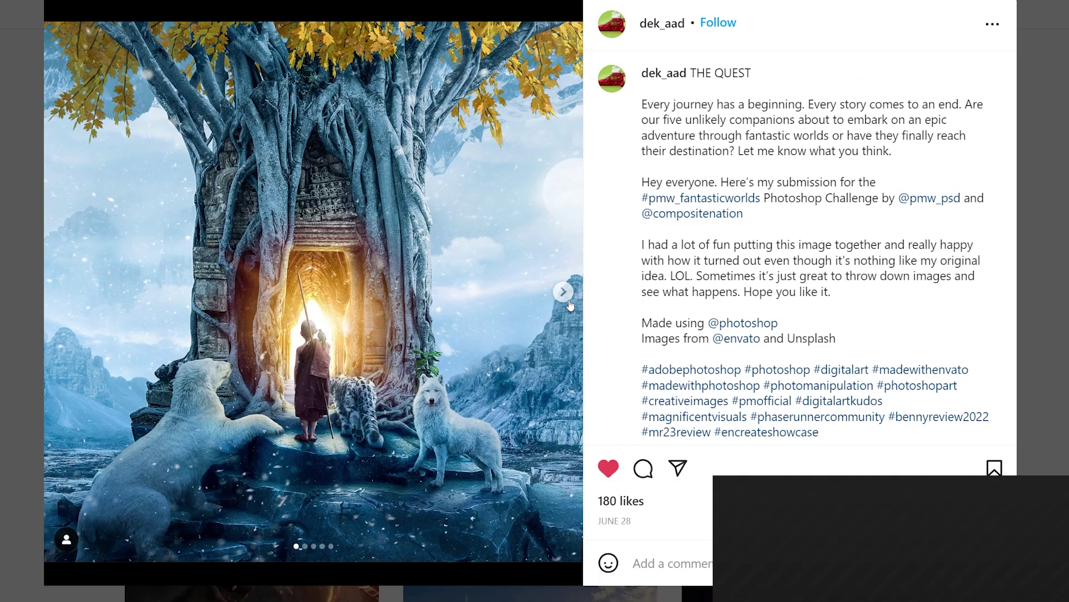
click(562, 291)
click(564, 292)
click(569, 301)
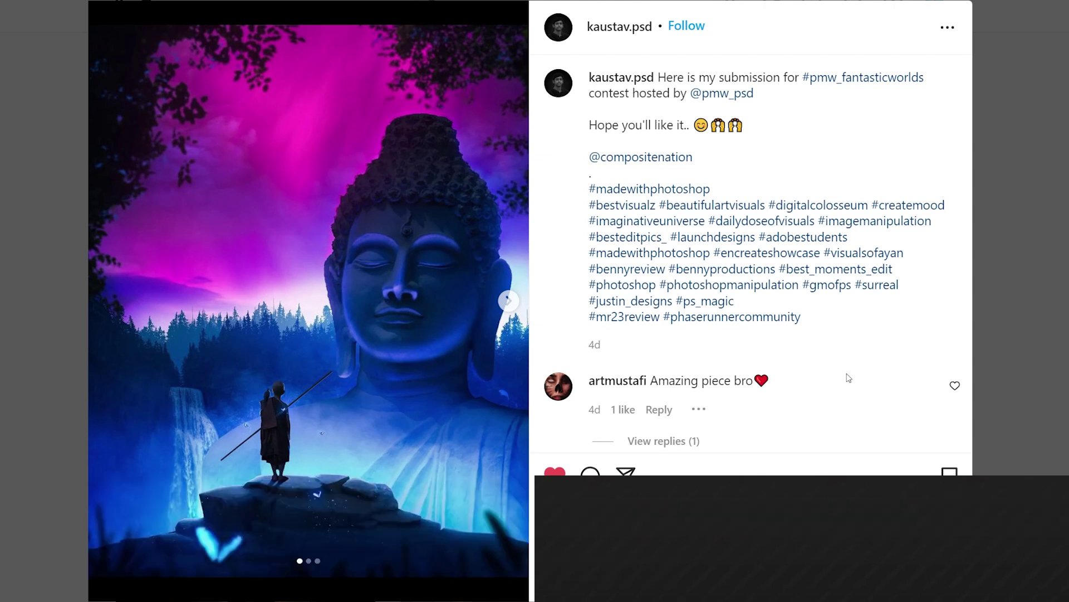
Skip ahead to the giant Buddha post's third image.
click(508, 301)
click(508, 301)
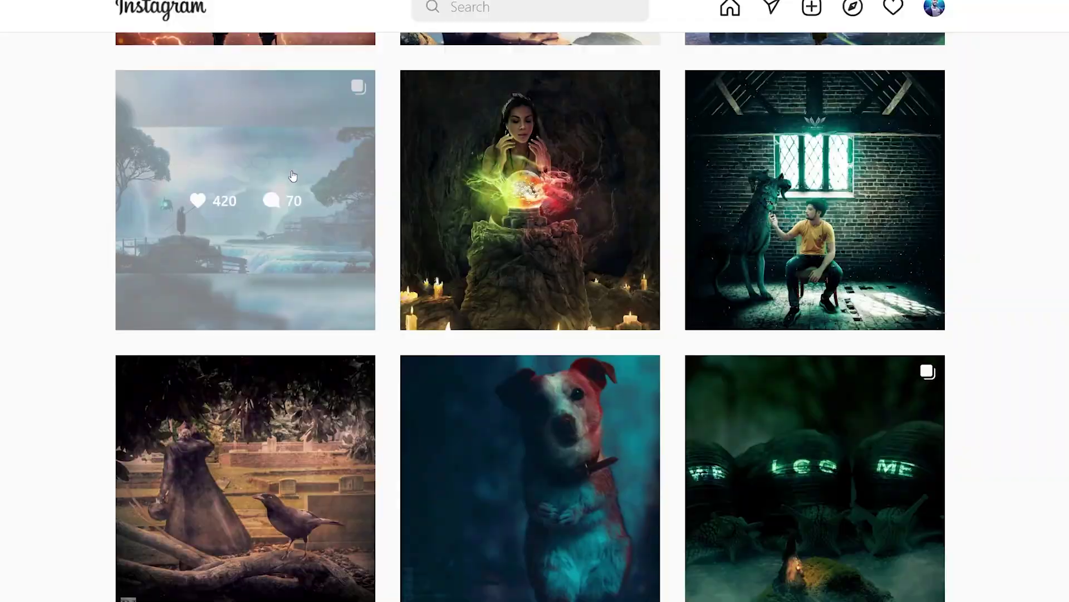
Open the top-left misty waterfall post and go back three slides to its first image.
click(291, 177)
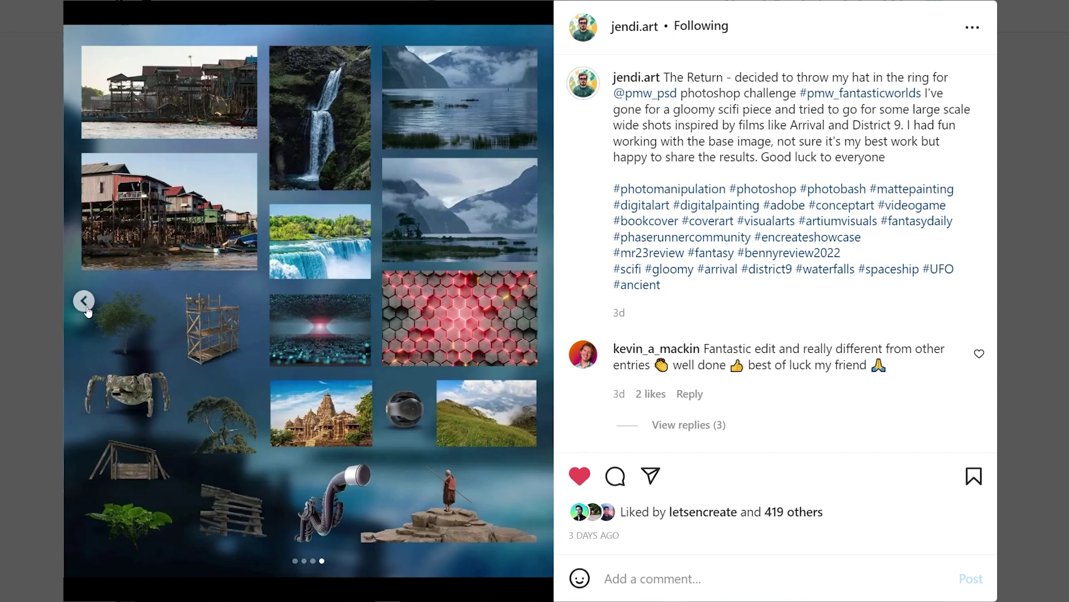
click(86, 310)
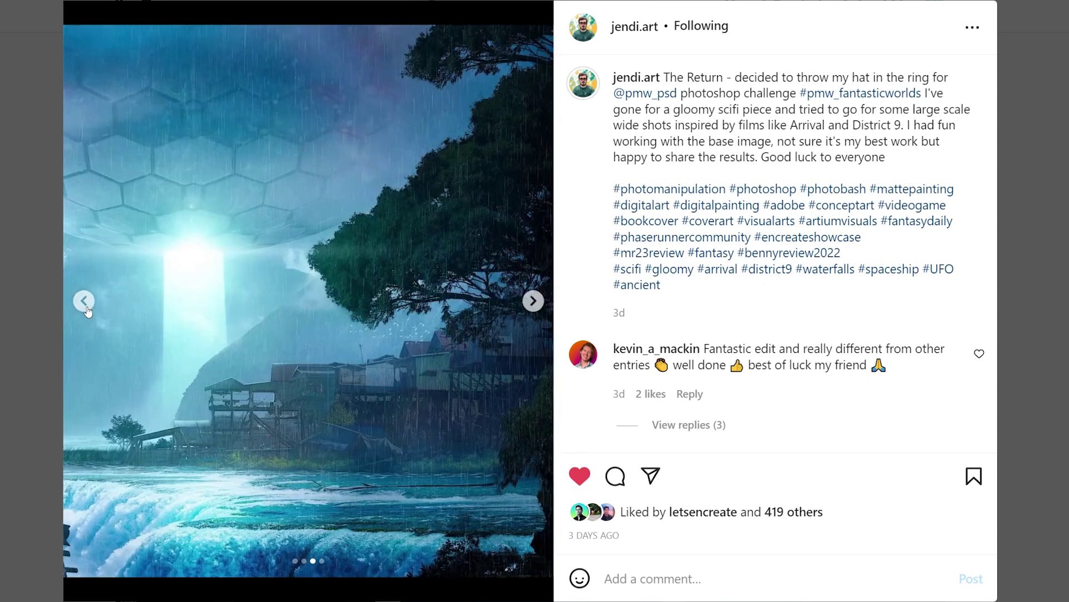
click(86, 311)
click(84, 302)
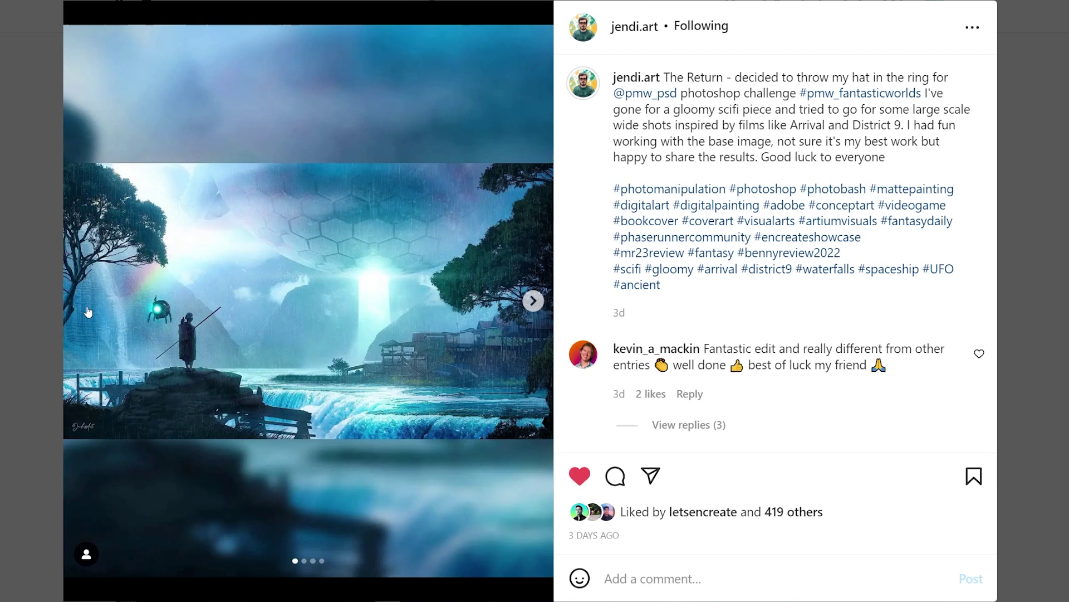